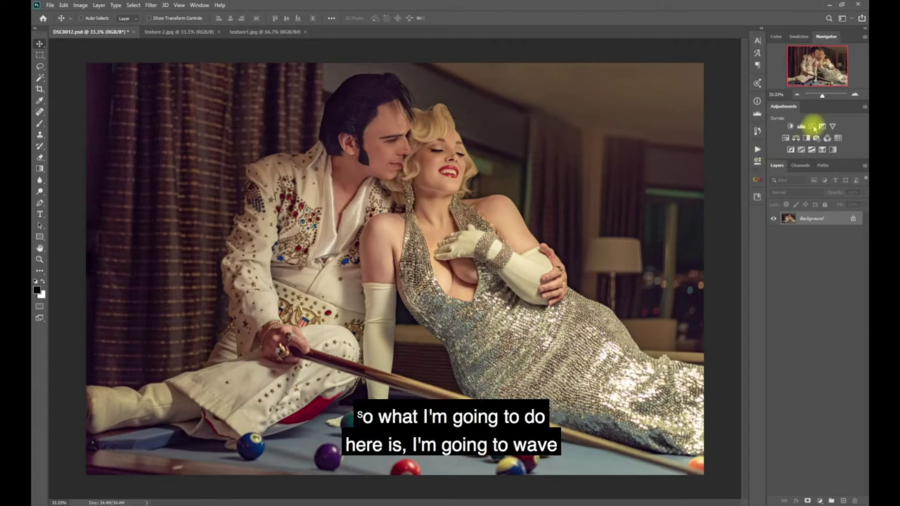
Step: Add a Curves adjustment layer, raise the RGB curve's black point to output 61, and bring up the Red channel
left_click(812, 127)
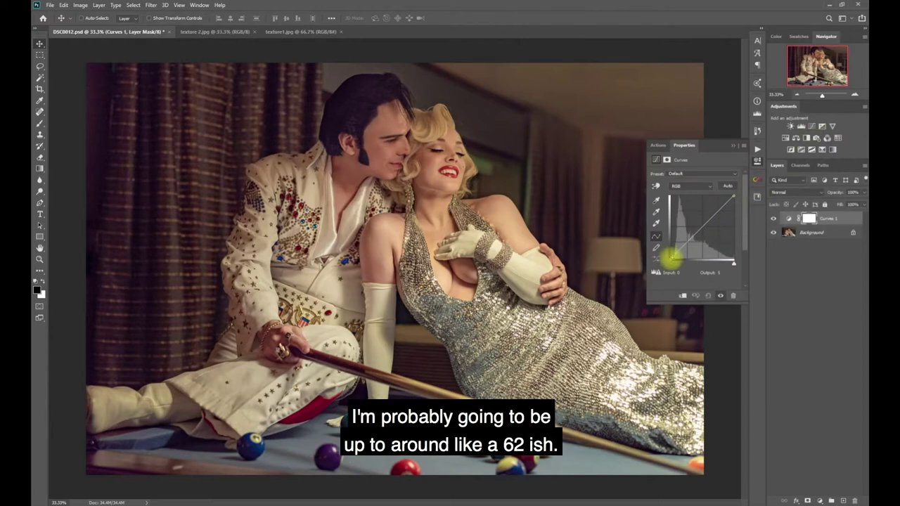
left_click_drag(670, 257, 667, 243)
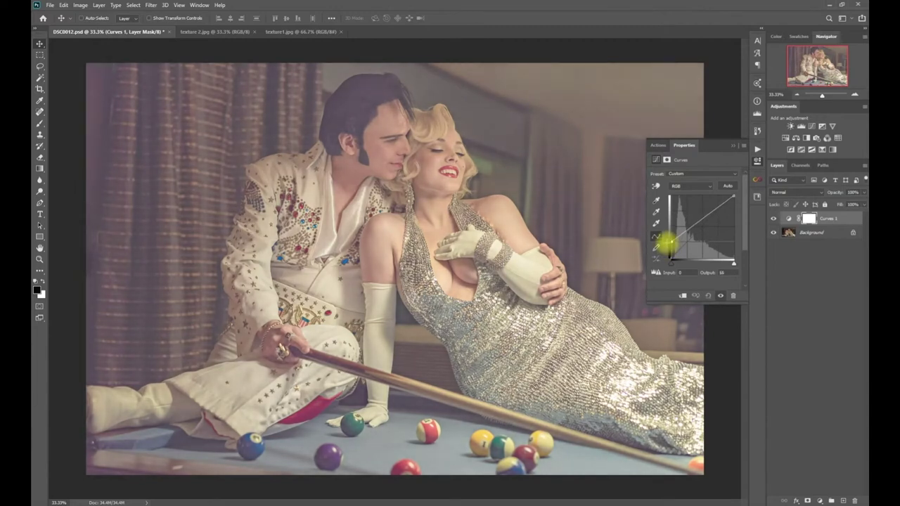
left_click_drag(665, 243, 666, 243)
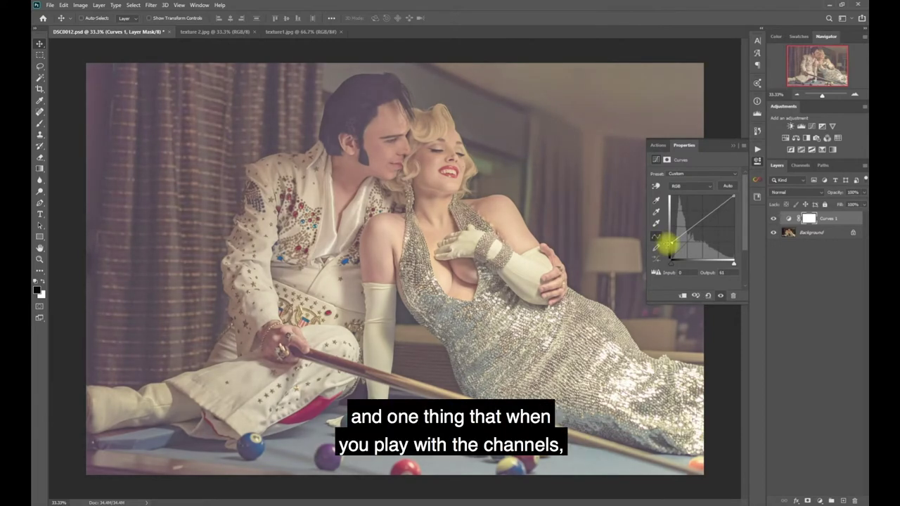
left_click(692, 186)
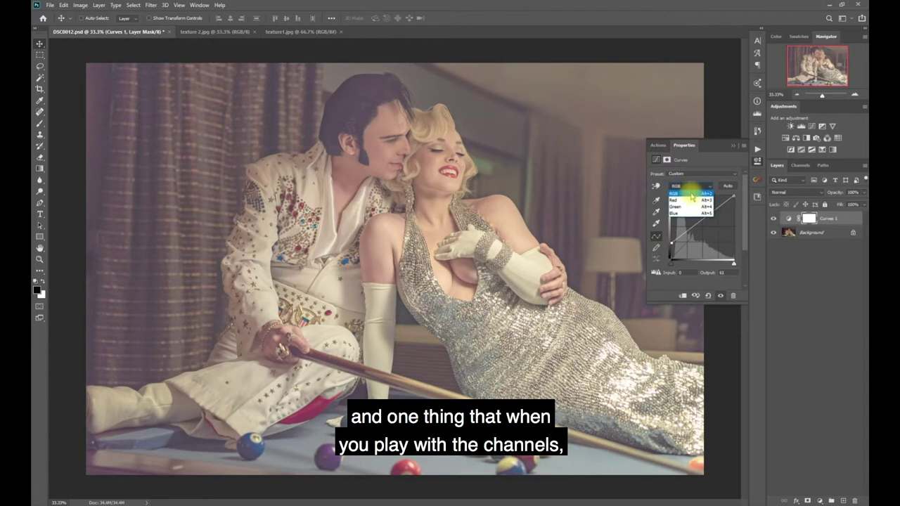
left_click(691, 201)
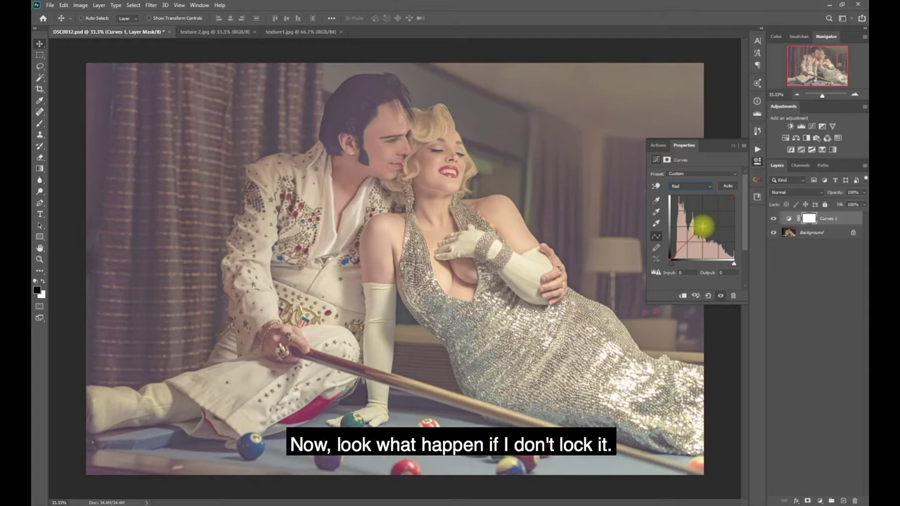
Step: Try pulling the red curve's midpoint down without any anchor point, and remove that point again
left_click(701, 226)
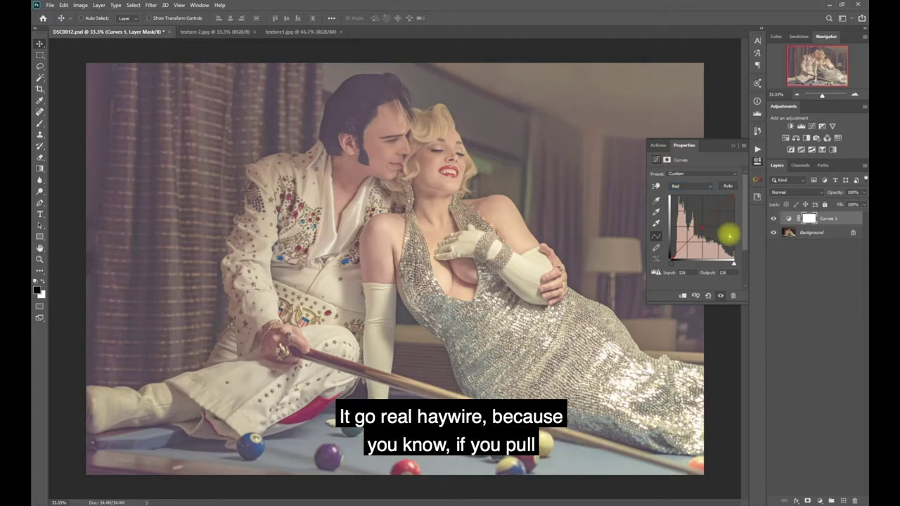
left_click_drag(703, 227, 712, 322)
mouse_move(710, 229)
left_mouse_down()
mouse_move(707, 245)
mouse_move(701, 222)
mouse_move(703, 241)
left_mouse_up()
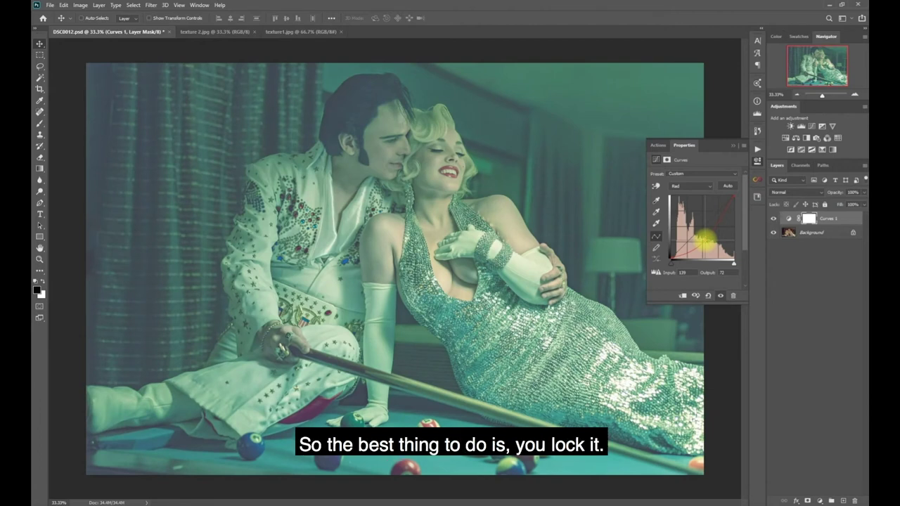
left_click_drag(704, 241, 703, 279)
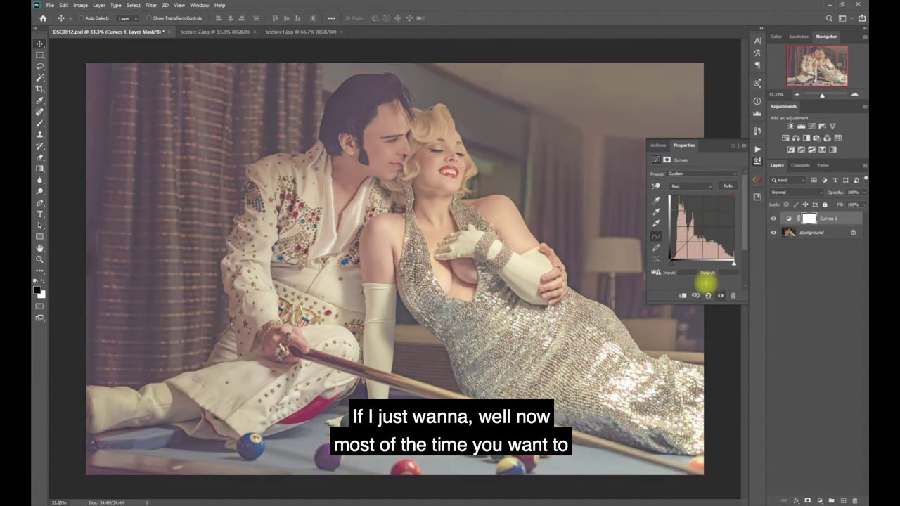
Step: Anchor the red curve at its midpoint and pull a shadow point down to about input 65, output 25
left_click(702, 225)
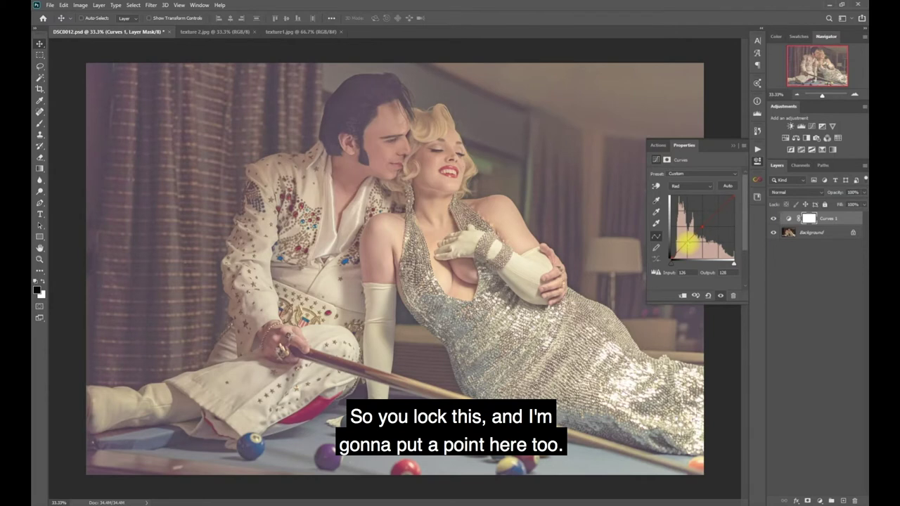
left_click(701, 226)
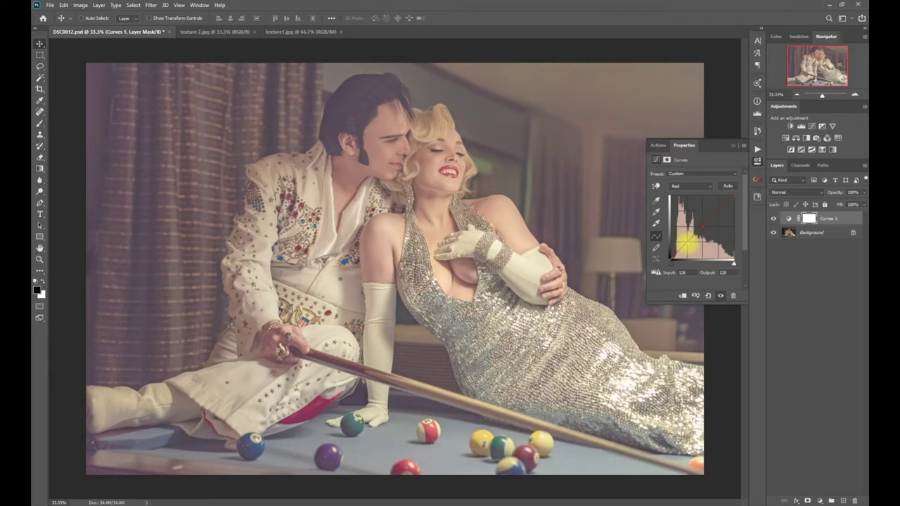
left_click(685, 244)
left_click_drag(685, 244, 686, 249)
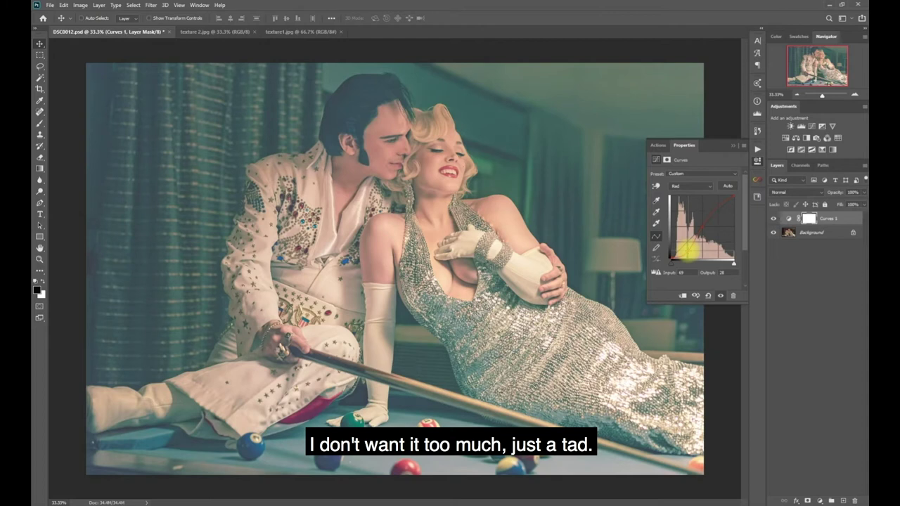
left_click_drag(688, 249, 686, 247)
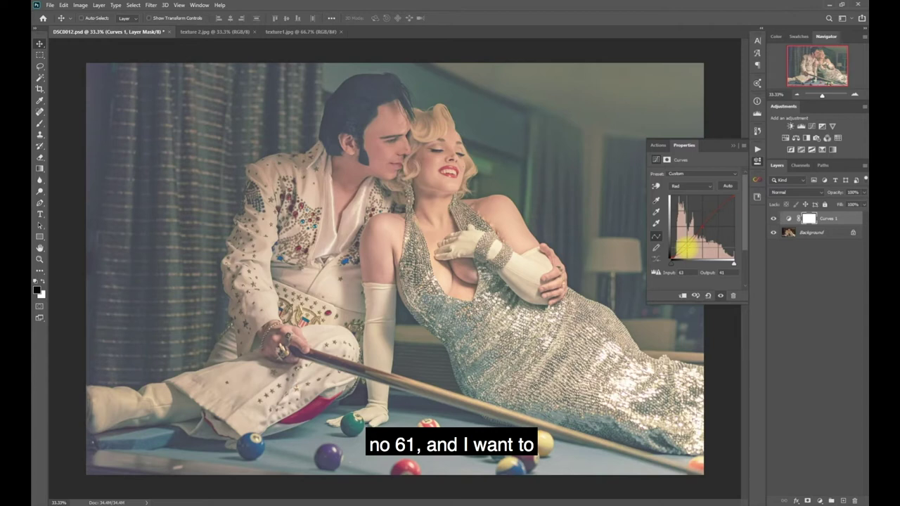
left_click_drag(686, 247, 685, 250)
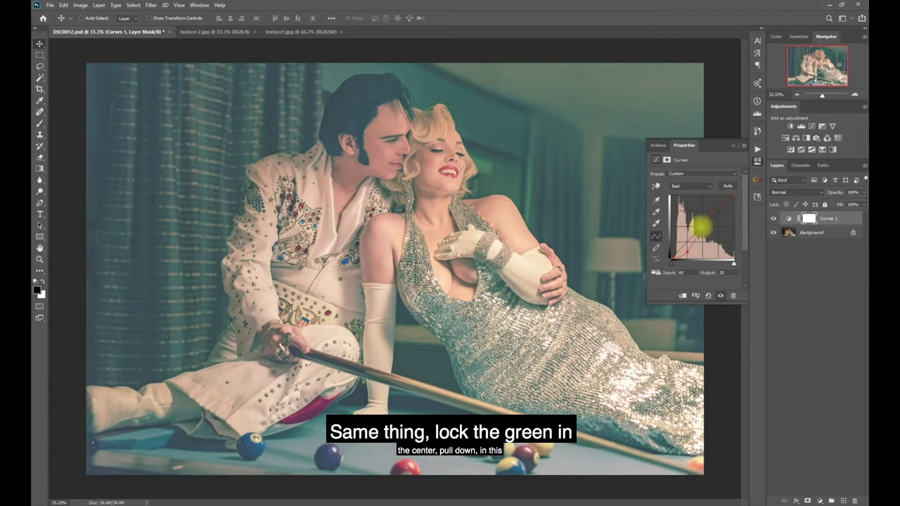
Step: In the Green channel, anchor the curve at its midpoint and pull a shadow point down to input 63, output 38
left_click(691, 186)
left_click(691, 198)
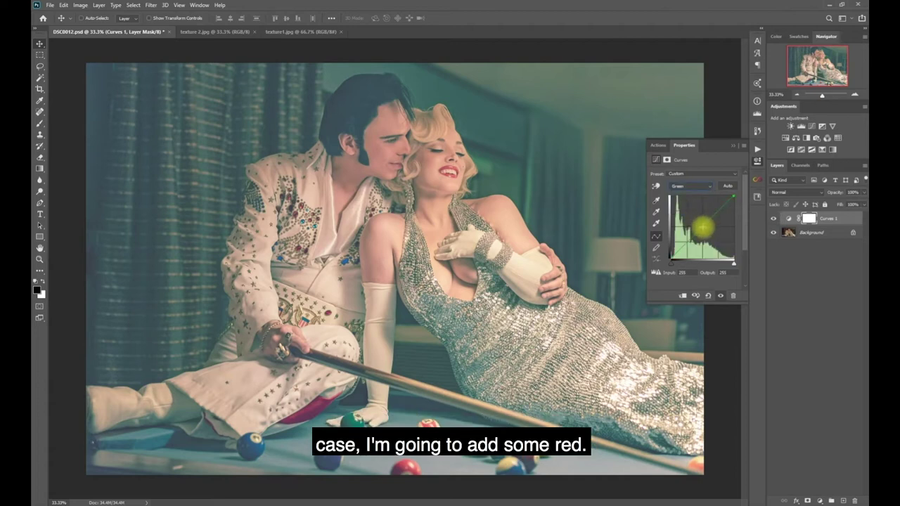
left_click(702, 226)
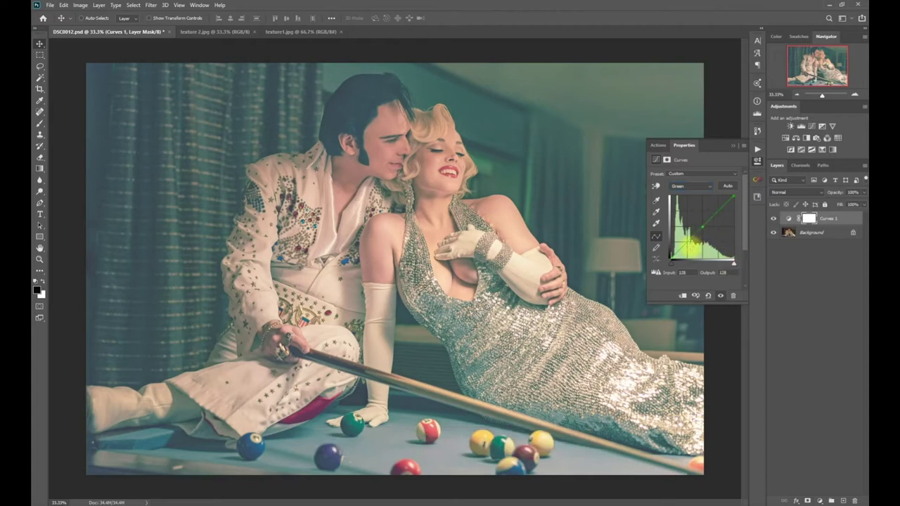
left_click_drag(702, 225, 687, 251)
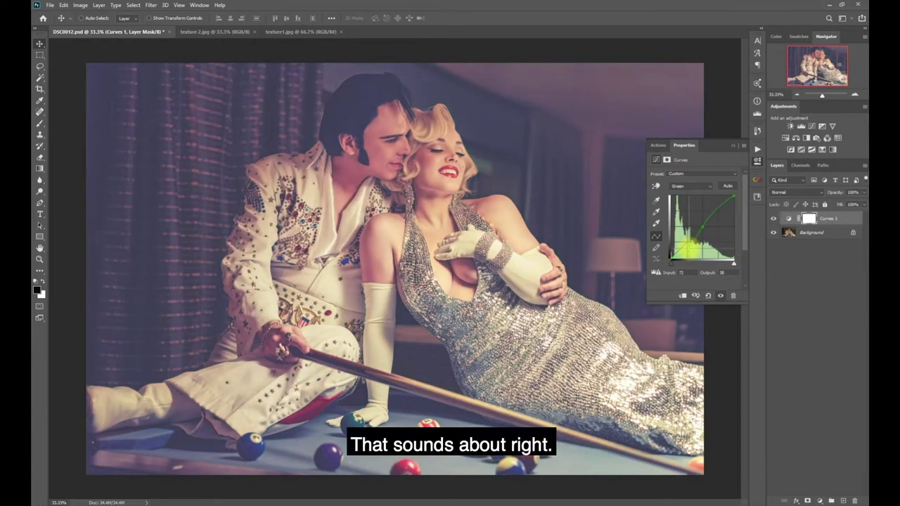
left_click_drag(687, 251, 684, 253)
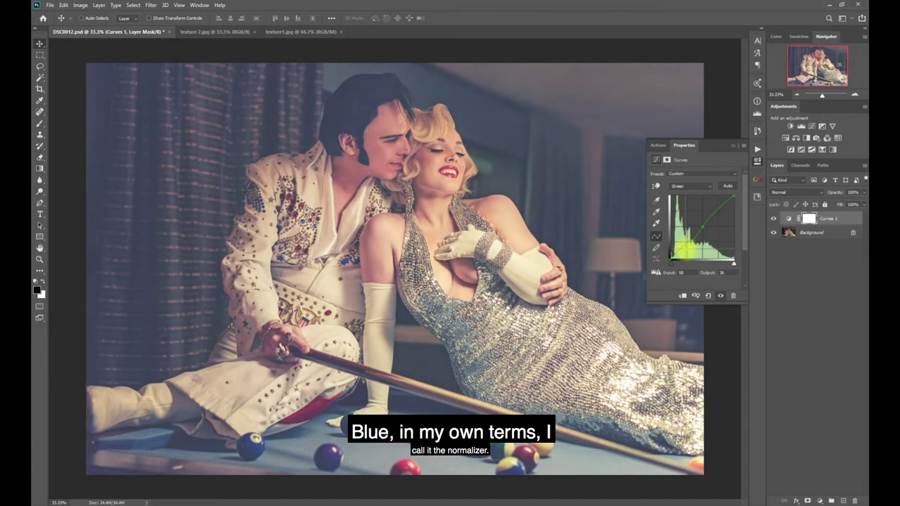
Step: Lower the Blue channel's shadow point to input 65, output 48 with the midpoint anchored, and compare the photo without the Curves layer
left_click(688, 186)
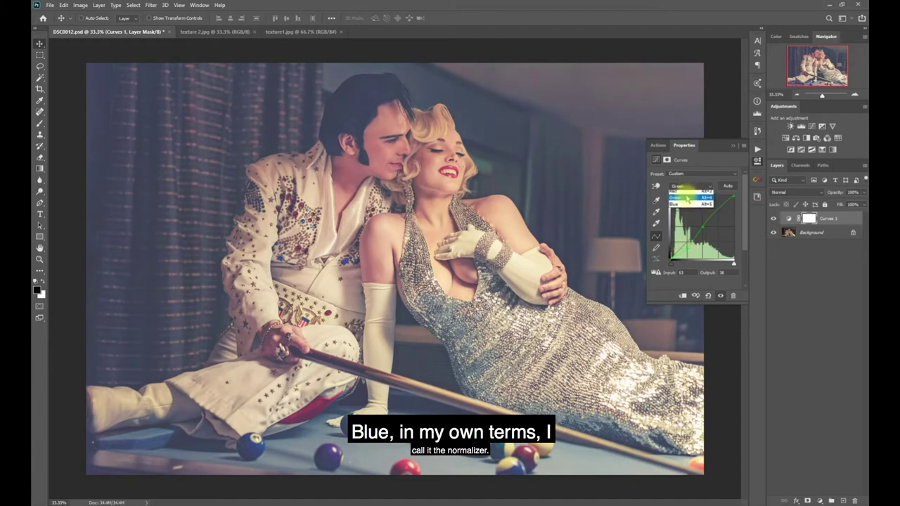
left_click(686, 214)
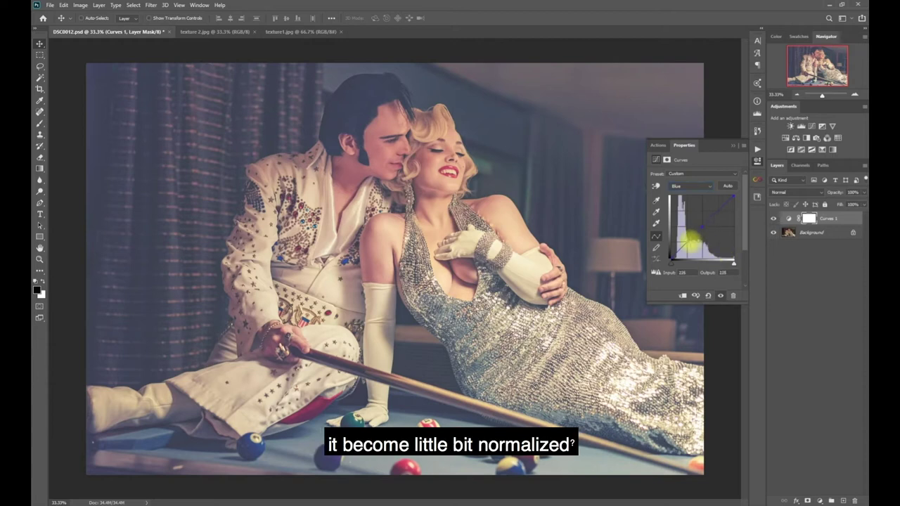
left_click(685, 243)
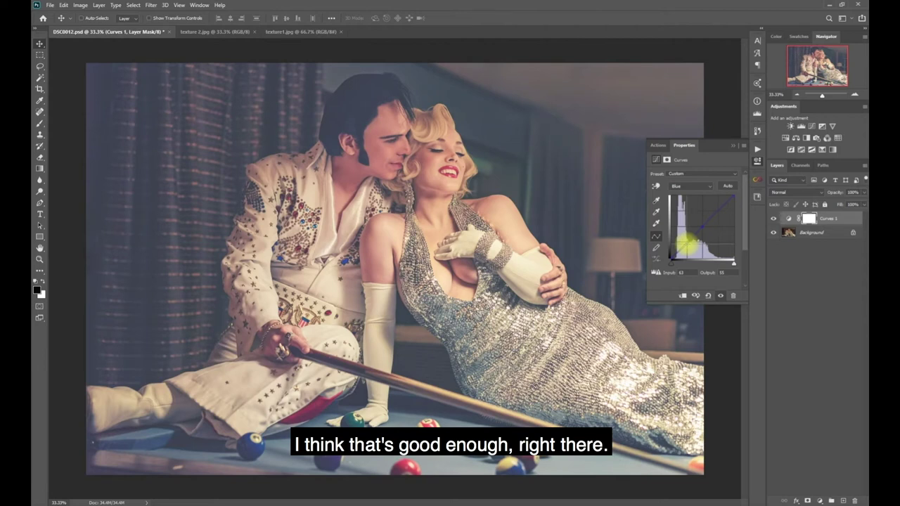
left_click_drag(687, 244, 687, 246)
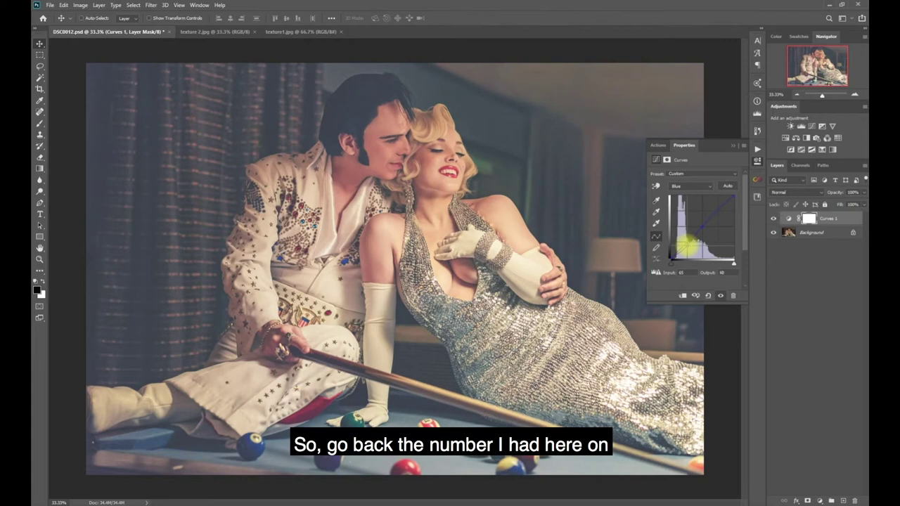
left_click(773, 218)
left_click(773, 218)
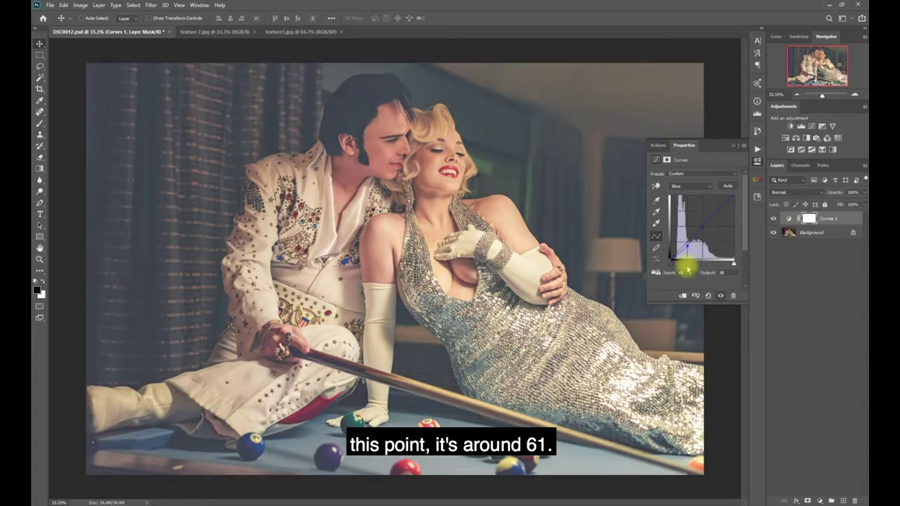
Step: Review the input and output values of the curve points in the RGB, Red, Green and Blue channels
left_click(692, 185)
left_click(685, 177)
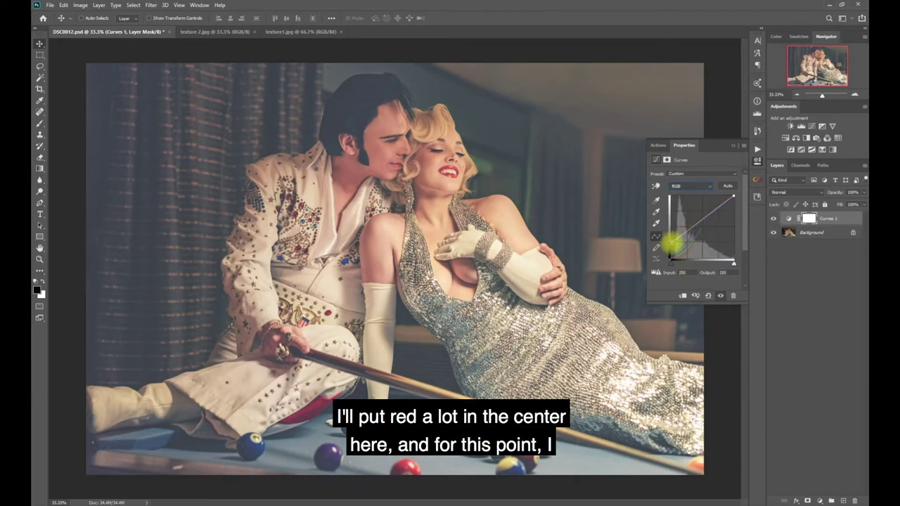
left_click(671, 243)
left_click(679, 184)
left_click(678, 200)
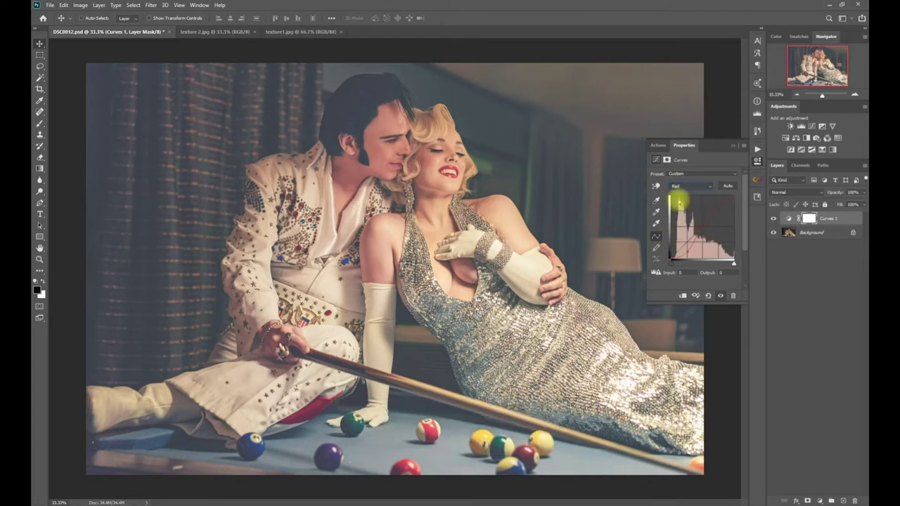
left_click(701, 227)
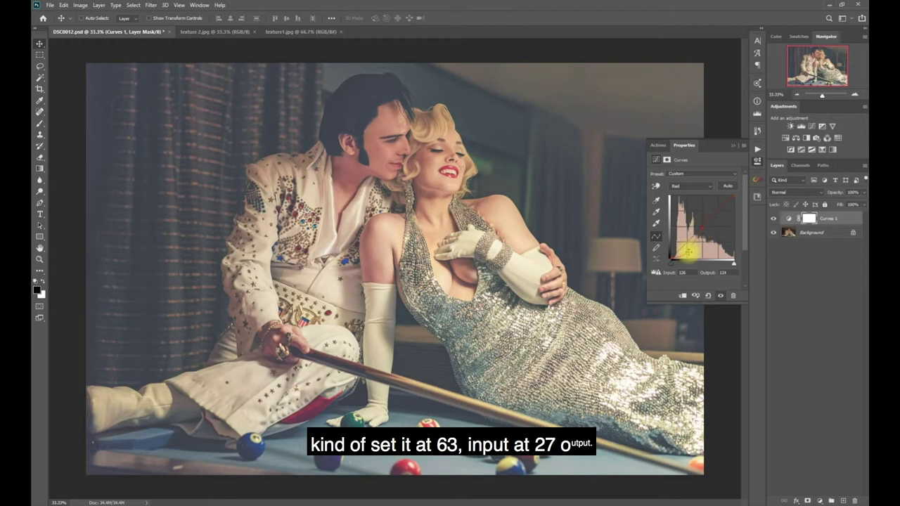
left_click(685, 251)
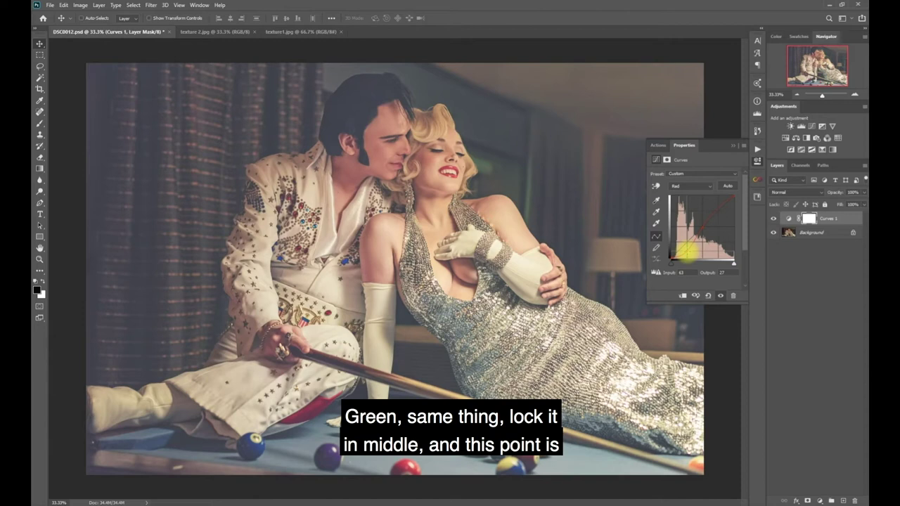
left_click(685, 186)
left_click(684, 206)
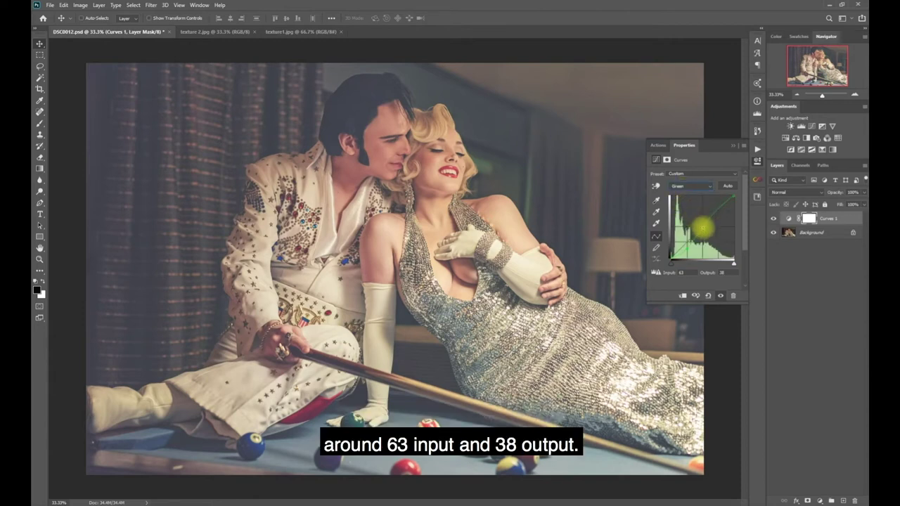
left_click_drag(685, 245, 685, 250)
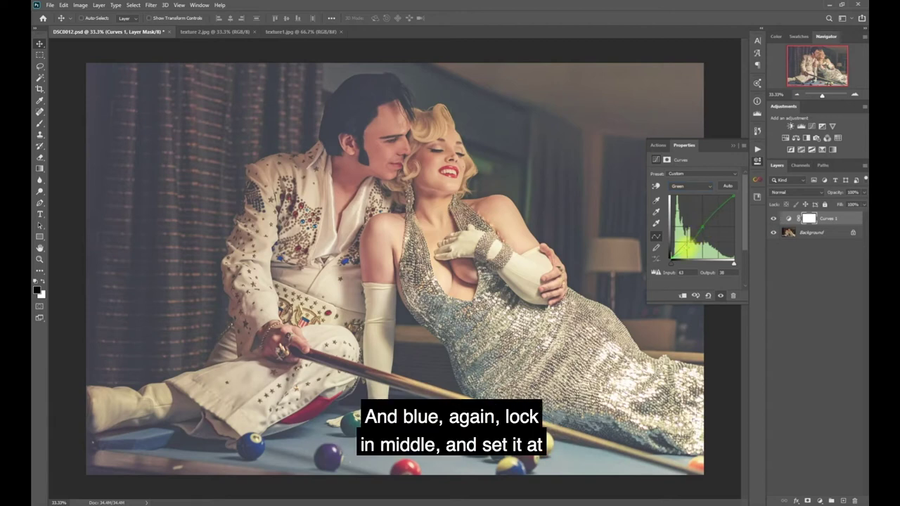
left_click(685, 186)
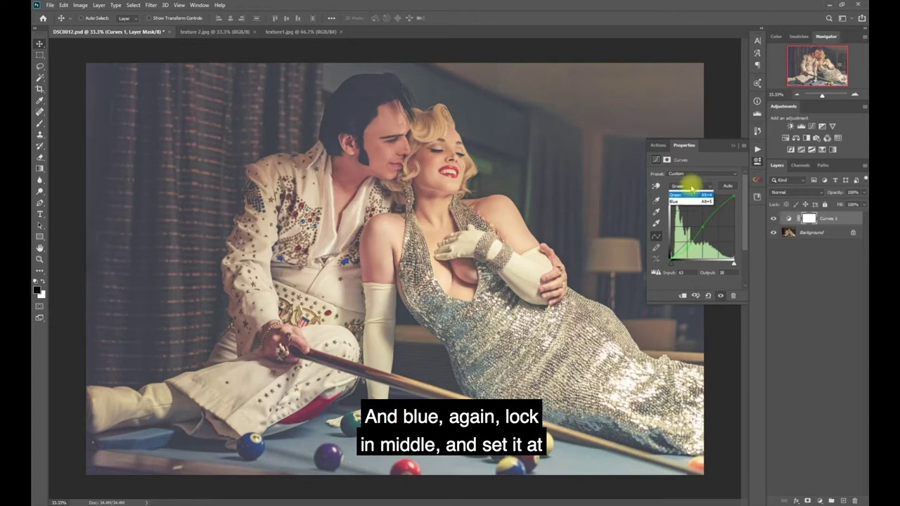
left_click(685, 213)
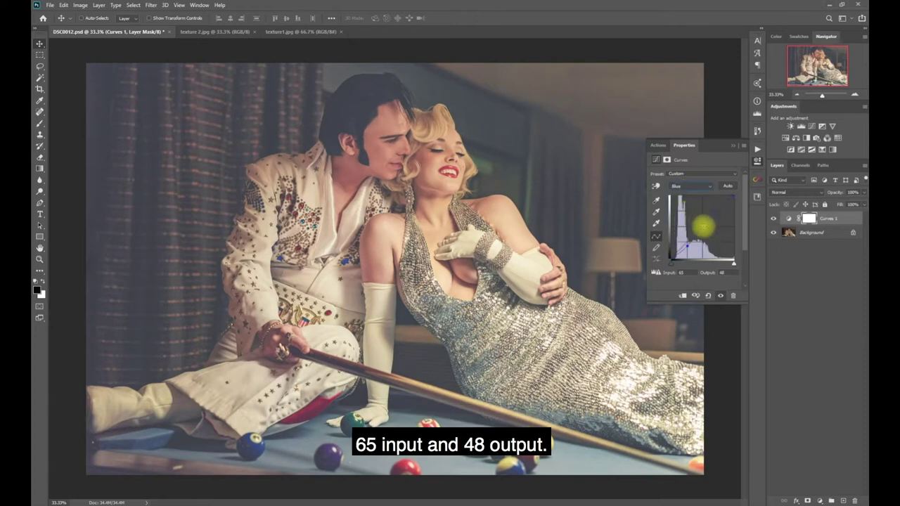
left_click_drag(688, 243, 687, 247)
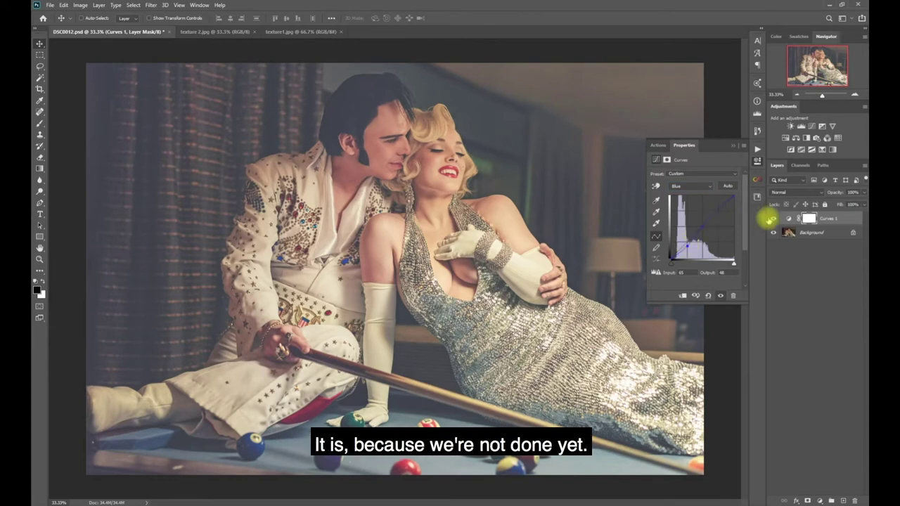
Step: Compare the photo before and after the color grade by hiding and showing the Curves layer
left_click(773, 220)
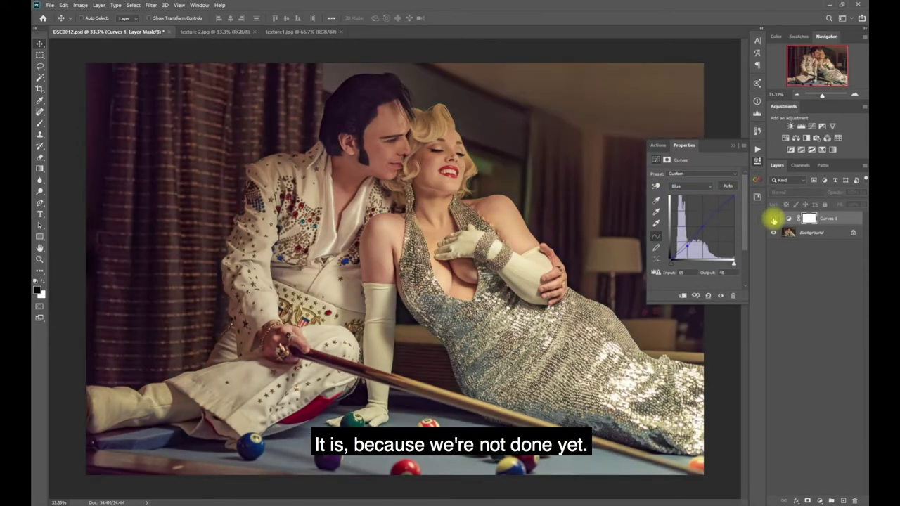
left_click(773, 219)
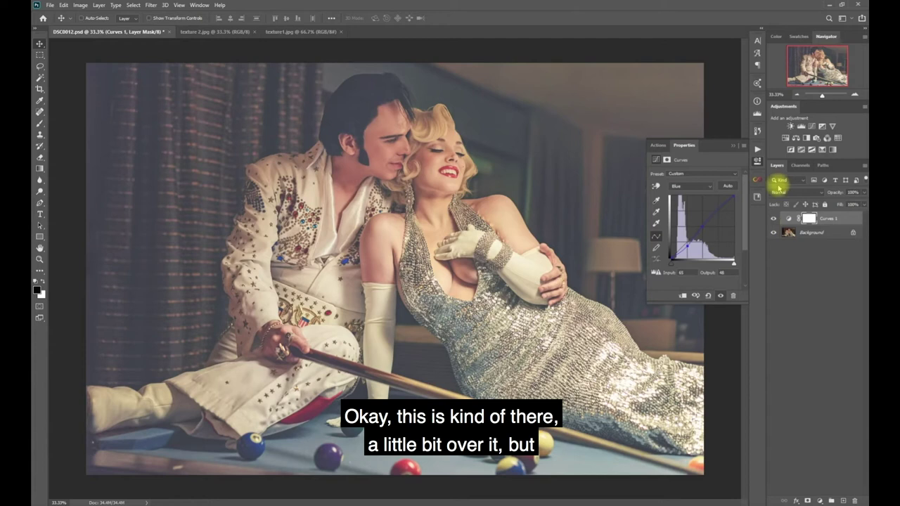
left_click(773, 219)
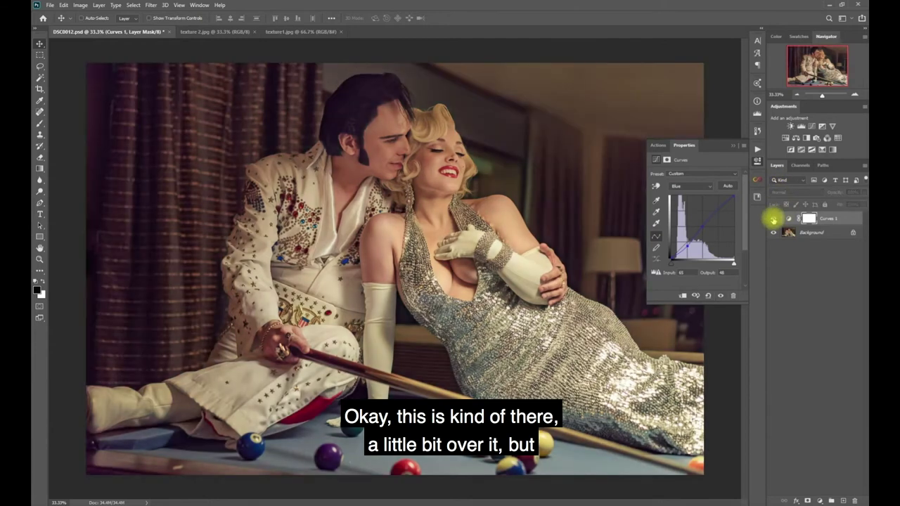
left_click(773, 219)
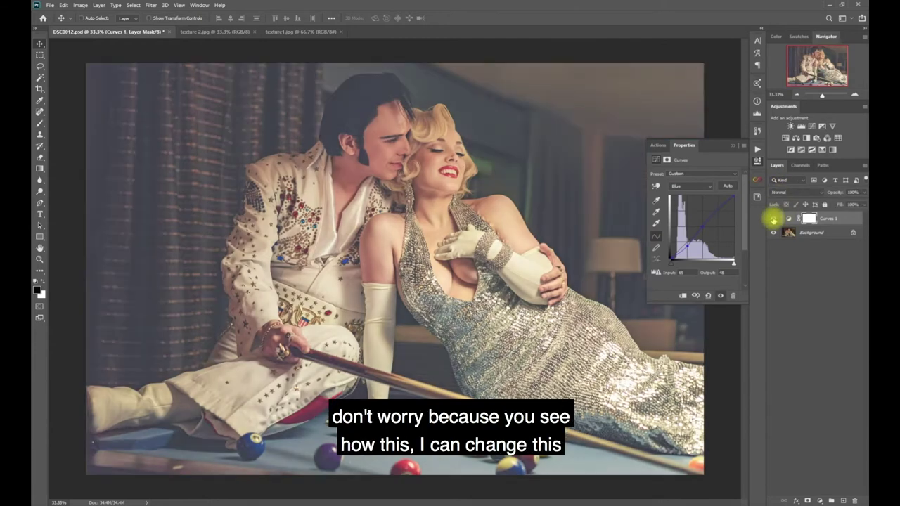
Step: Compare the photo with and without the Curves layer and try lowering the layer's opacity
left_click(773, 220)
left_click(773, 219)
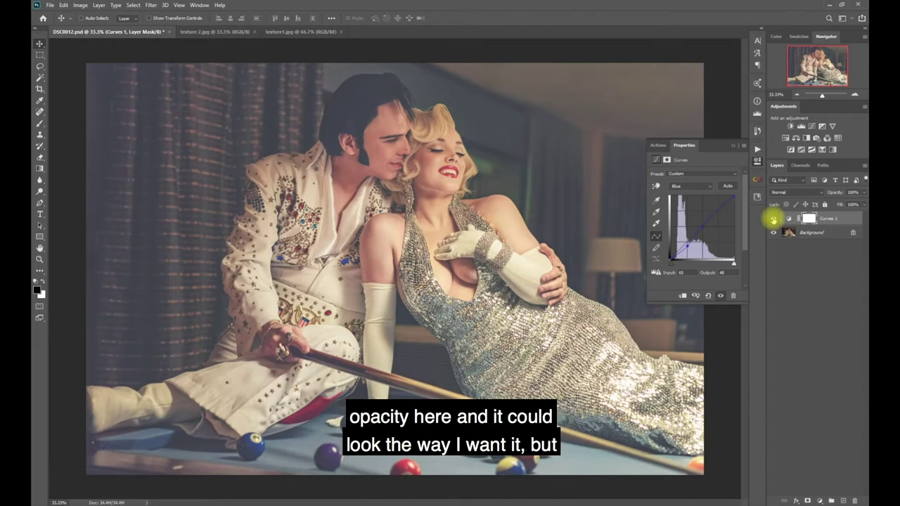
left_click(864, 192)
mouse_move(863, 202)
left_mouse_down()
mouse_move(851, 201)
mouse_move(860, 206)
mouse_move(852, 211)
left_mouse_up()
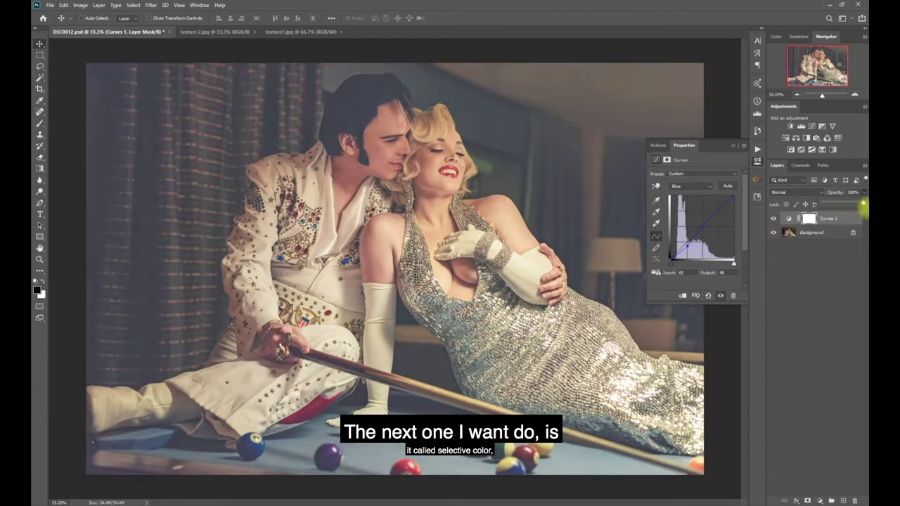
Step: Add a Selective Color adjustment layer, set Black to +12% for the Blacks range, and compare the photo without the layer
left_click(829, 262)
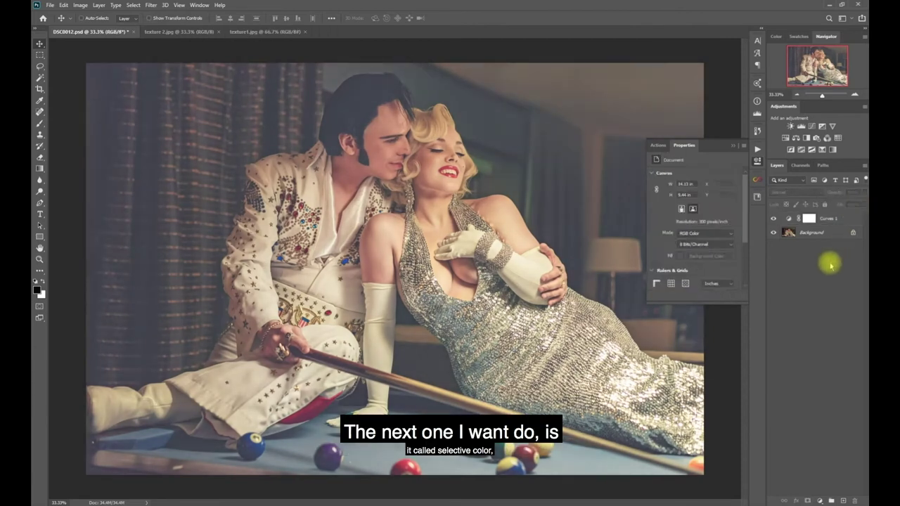
left_click(822, 150)
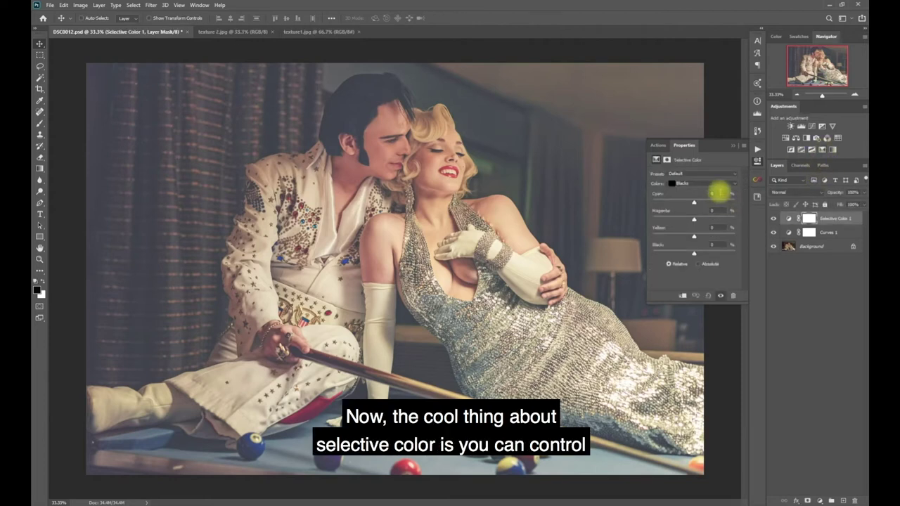
left_click(721, 184)
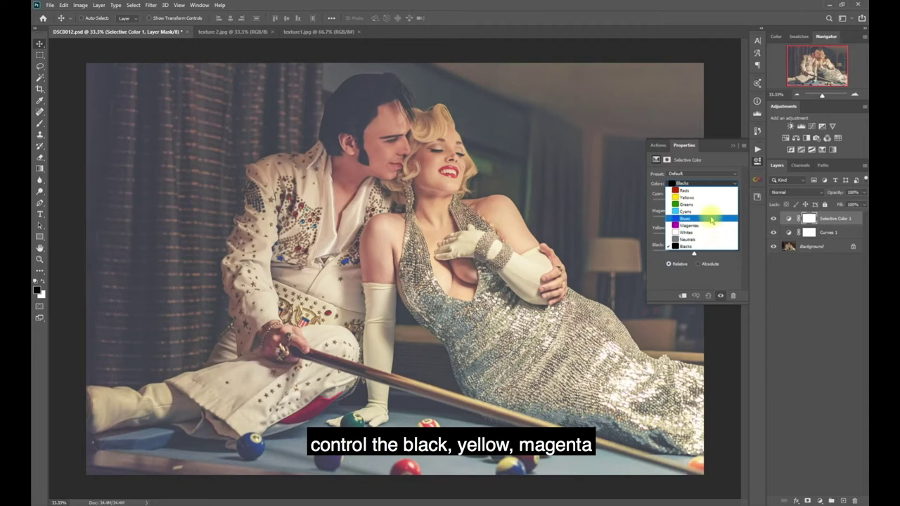
left_click(728, 267)
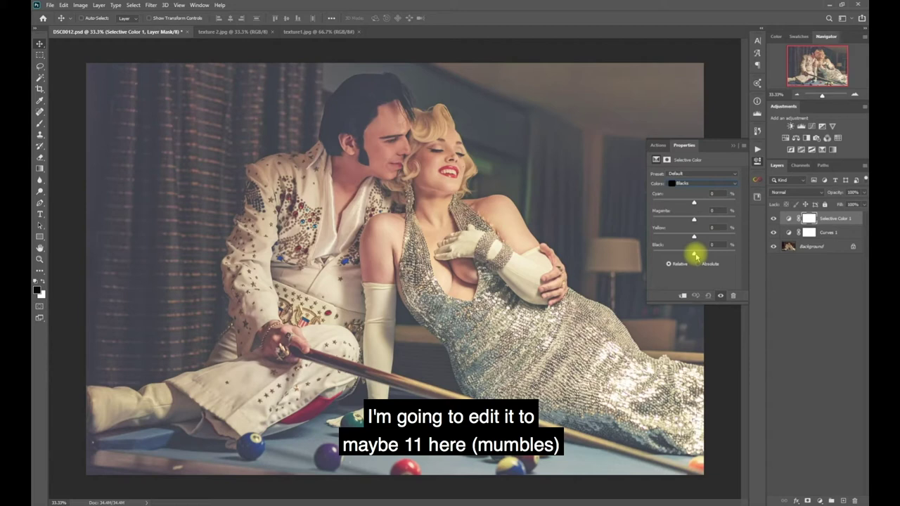
left_click_drag(695, 254, 698, 255)
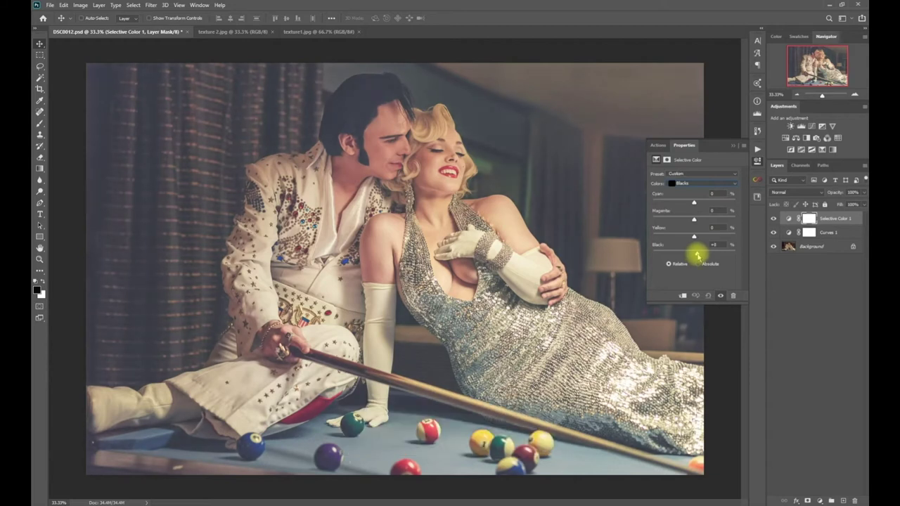
left_click_drag(697, 254, 699, 255)
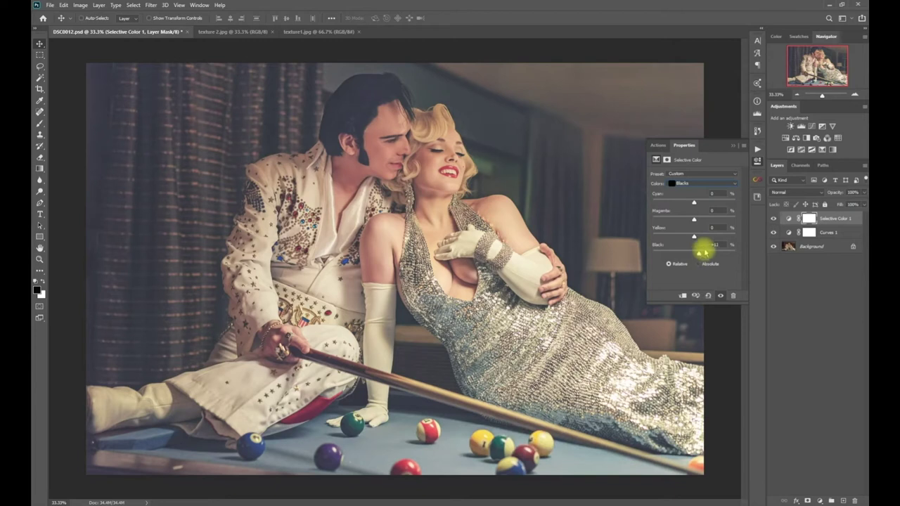
left_click(774, 219)
left_click(774, 218)
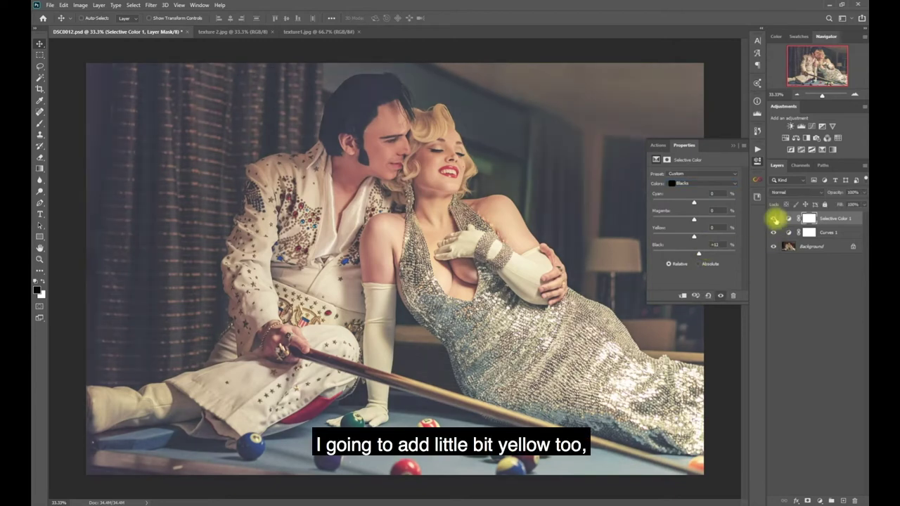
Step: For the Blacks range, set Yellow to +7%, Magenta to -1% and Cyan to +6%, and compare the photo without the Selective Color layer
left_click_drag(695, 237, 693, 238)
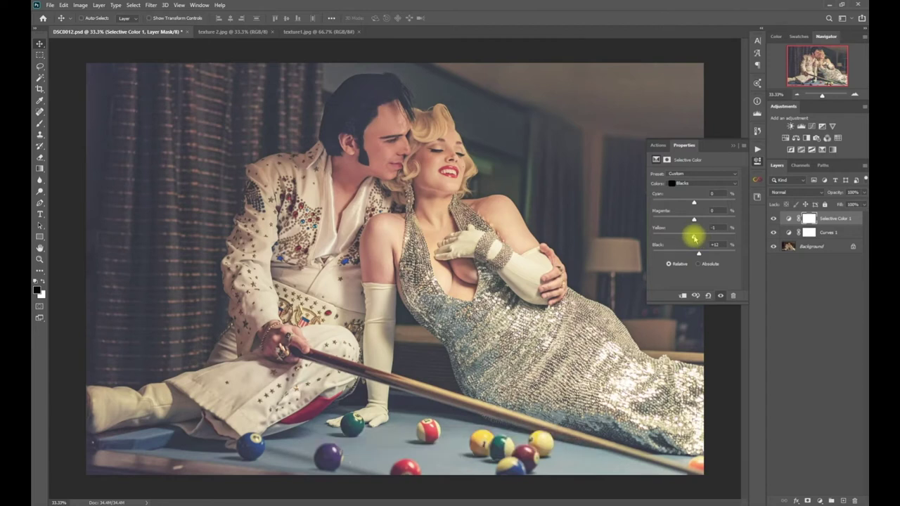
left_click_drag(695, 237, 697, 239)
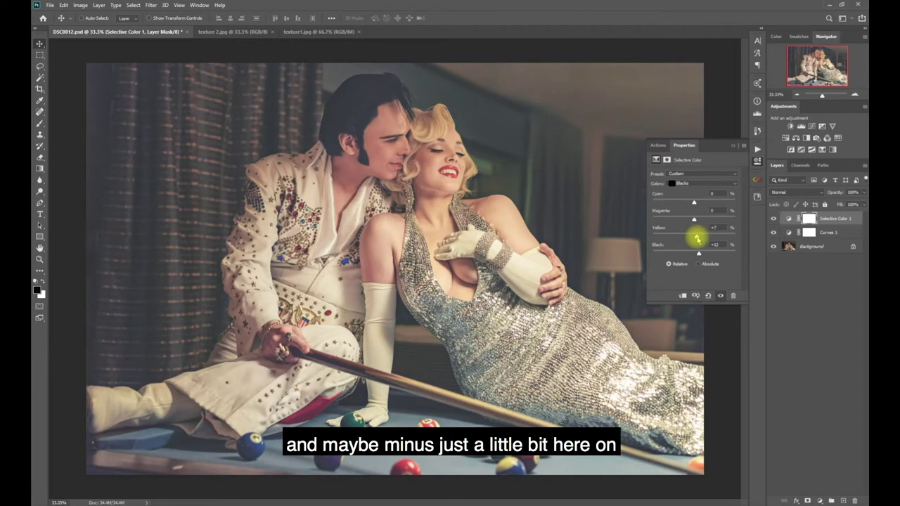
left_click_drag(694, 220, 694, 221)
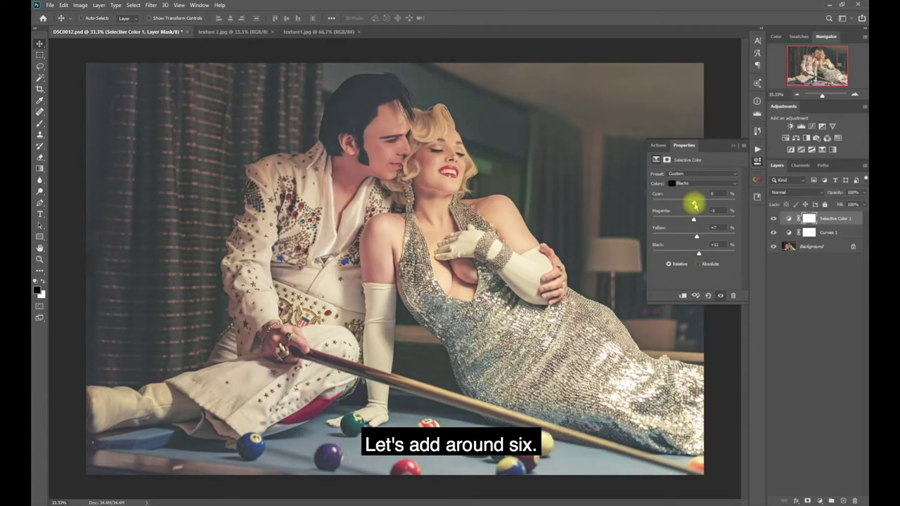
left_click_drag(694, 203, 694, 205)
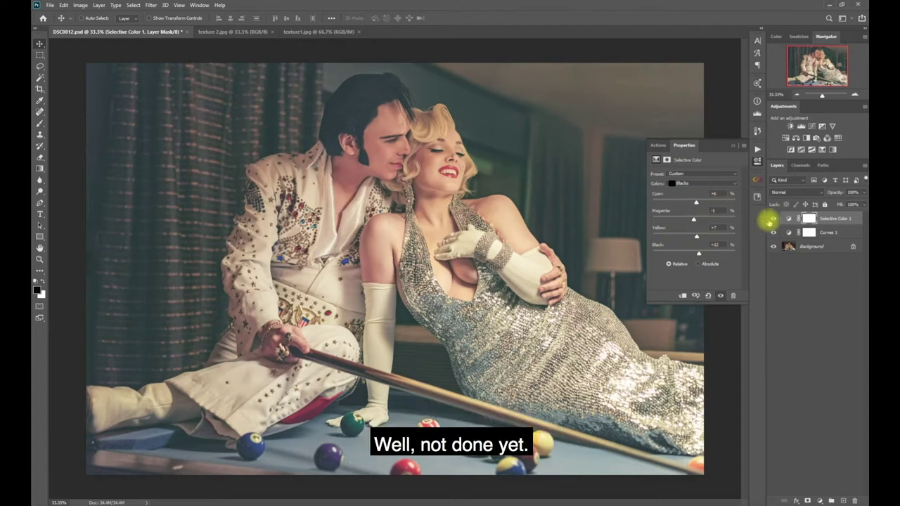
left_click(773, 218)
left_click(773, 218)
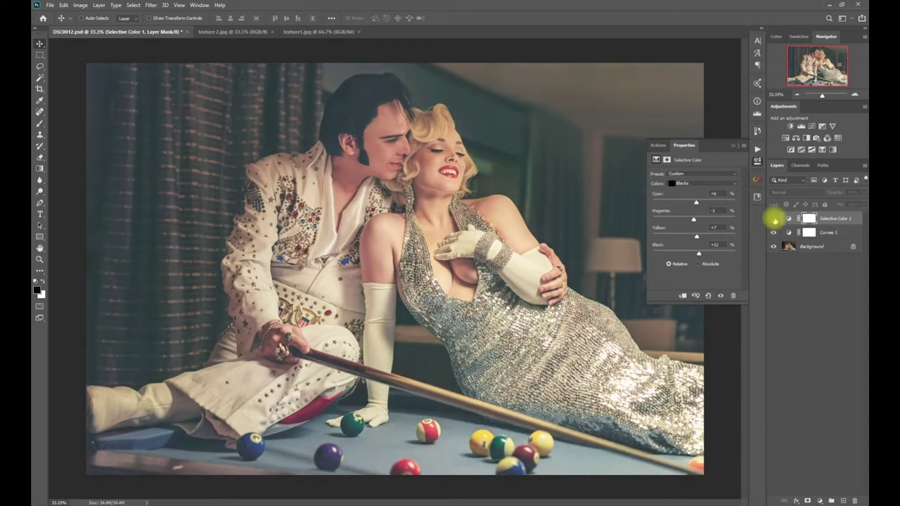
left_click(773, 218)
left_click(774, 219)
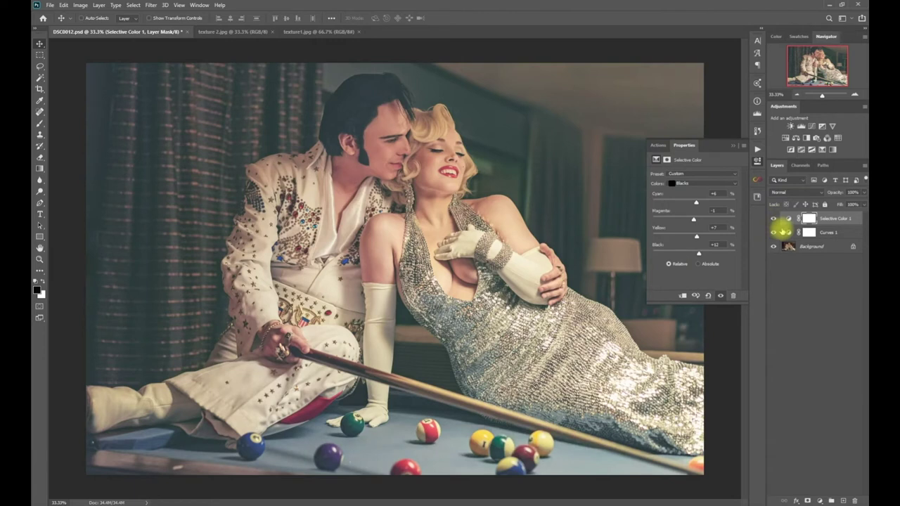
Step: For the Reds range of the Selective Color layer, set Black to -5% and Yellow to +30%
left_click(723, 184)
left_click(720, 190)
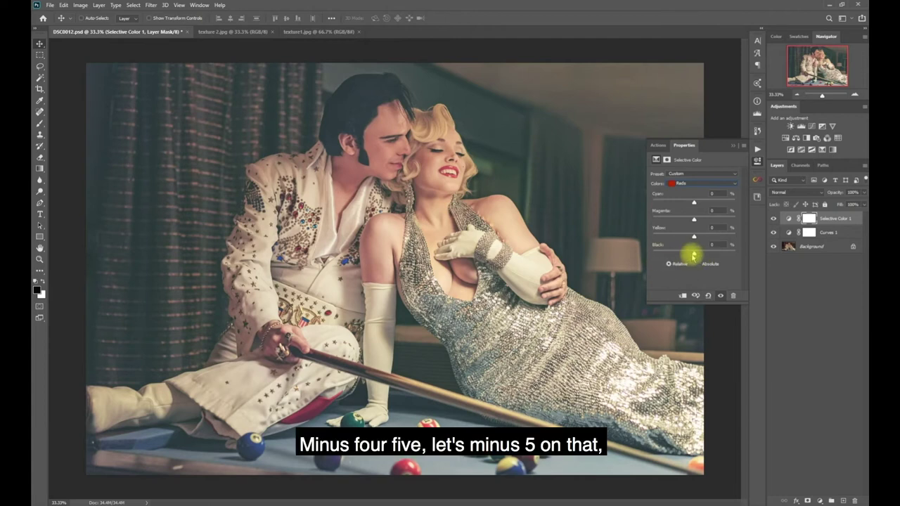
left_click_drag(692, 255, 691, 256)
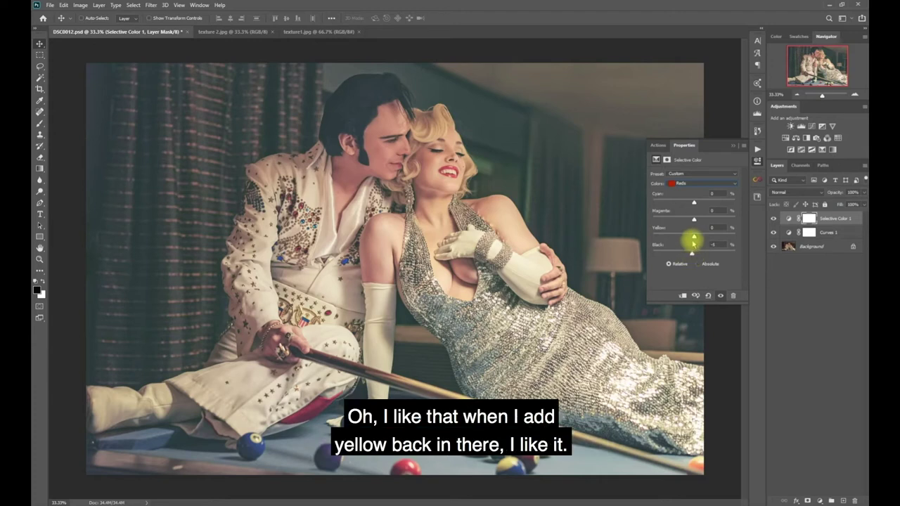
left_click_drag(692, 239, 705, 240)
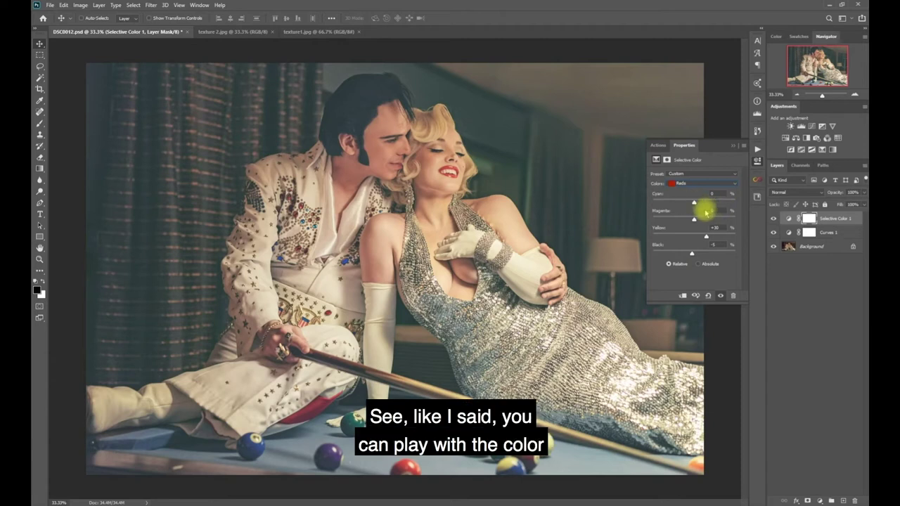
Step: For the Whites range of the Selective Color layer, set Black to +43% and Yellow to -54%
left_click(700, 184)
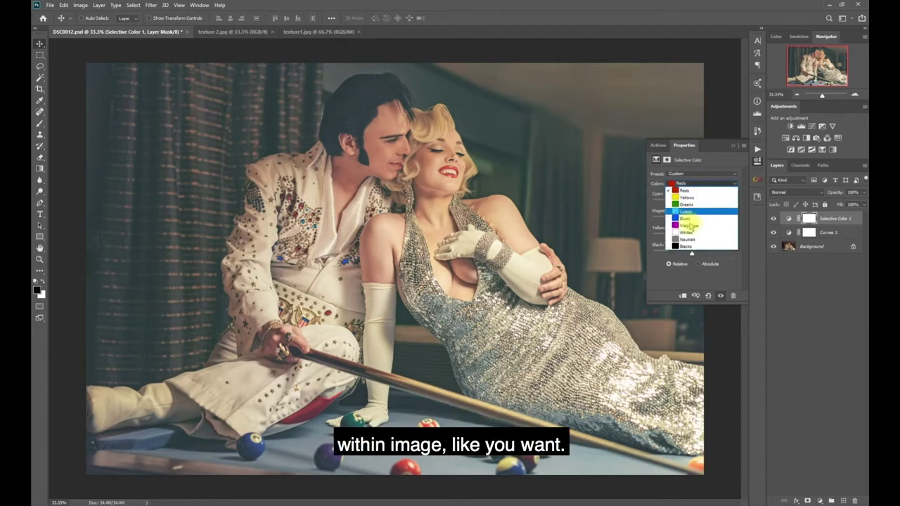
left_click(674, 237)
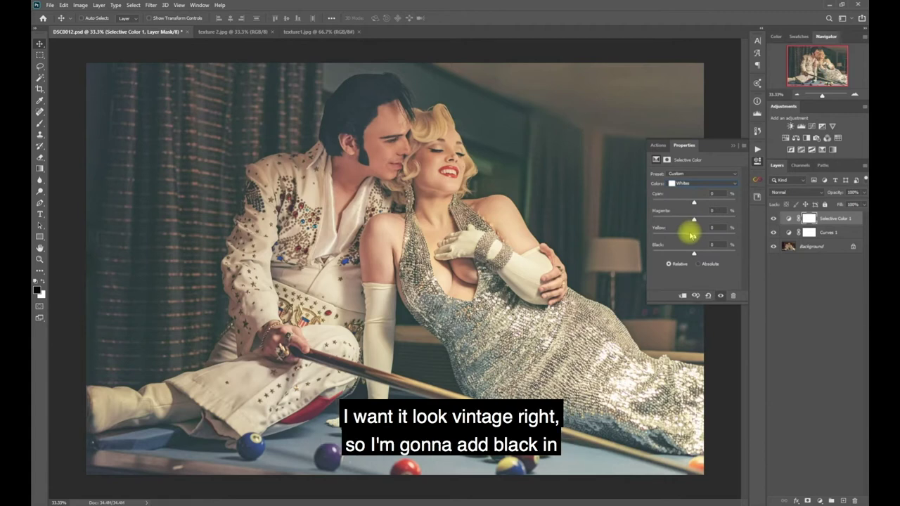
left_click_drag(693, 254, 710, 254)
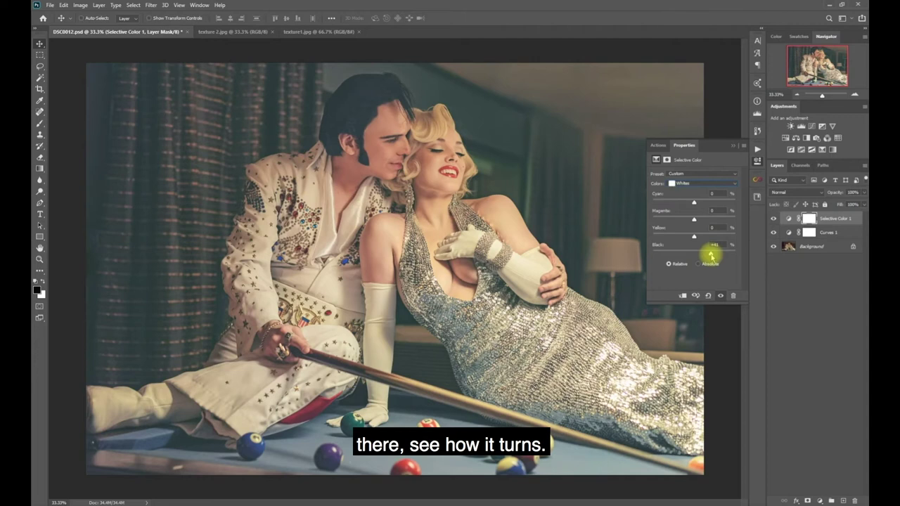
mouse_move(711, 254)
left_mouse_down()
mouse_move(689, 251)
mouse_move(712, 255)
left_mouse_up()
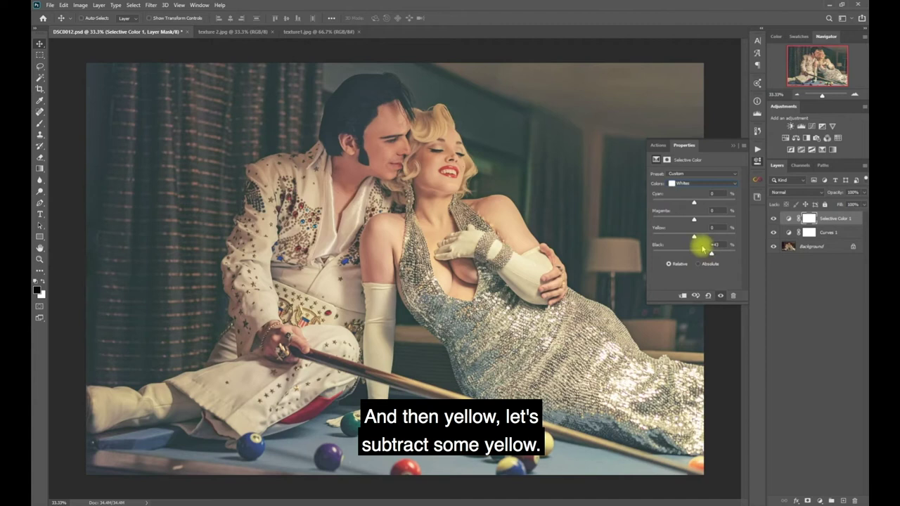
mouse_move(687, 239)
left_mouse_down()
mouse_move(697, 237)
mouse_move(680, 240)
left_mouse_up()
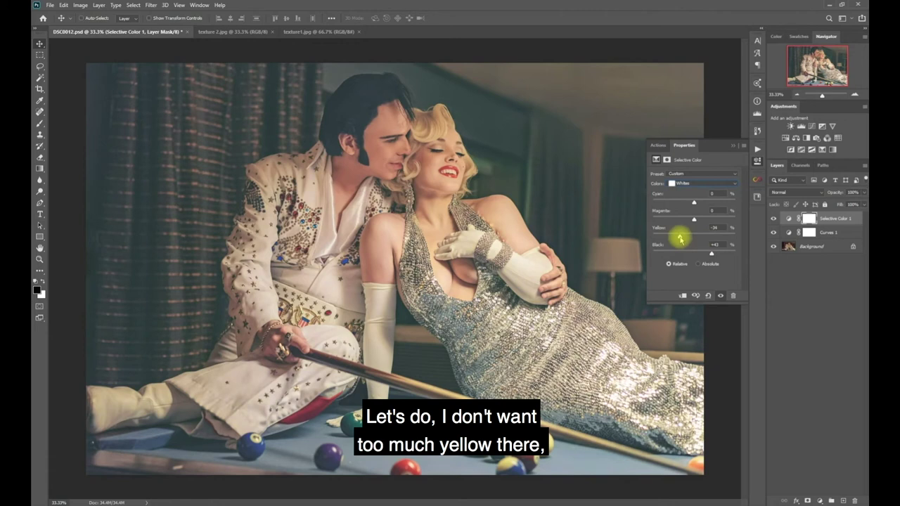
left_click_drag(680, 239, 673, 238)
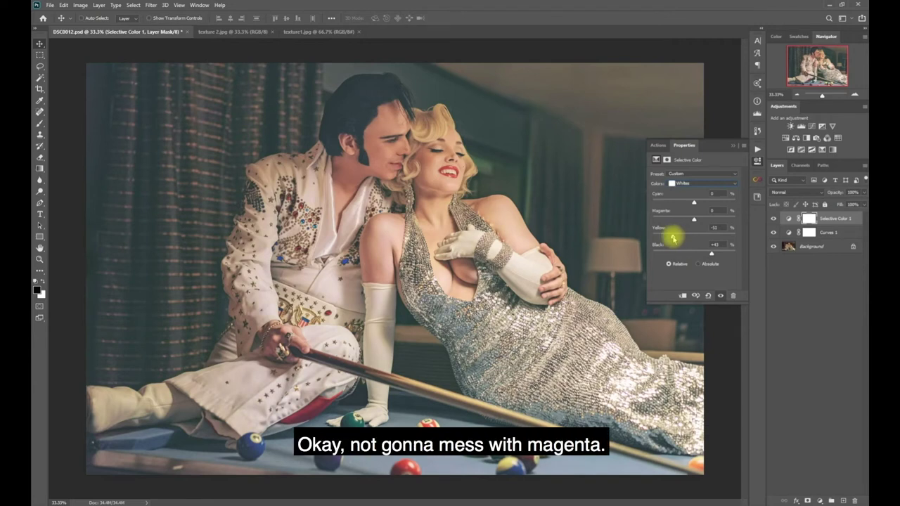
left_click_drag(672, 238, 672, 239)
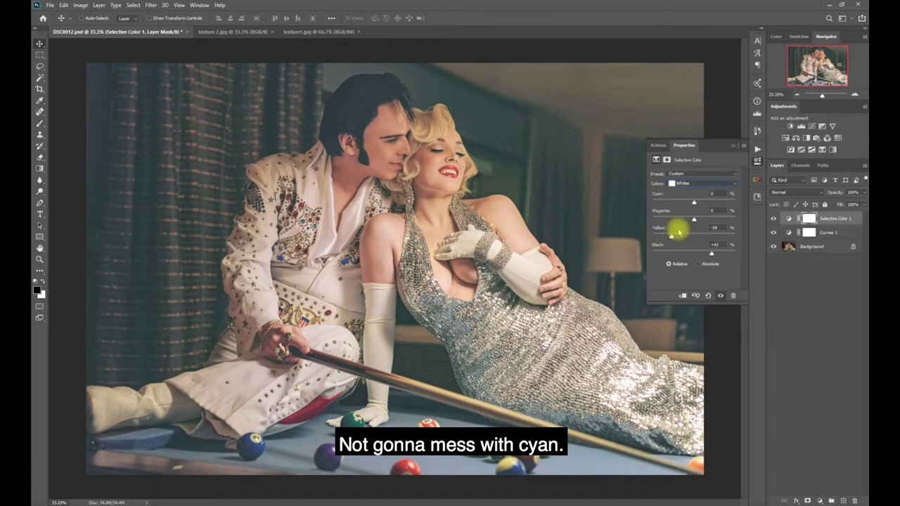
Step: For the Yellows range of the Selective Color layer, set Black to +27% and Yellow to +15%
left_click(715, 184)
left_click(706, 198)
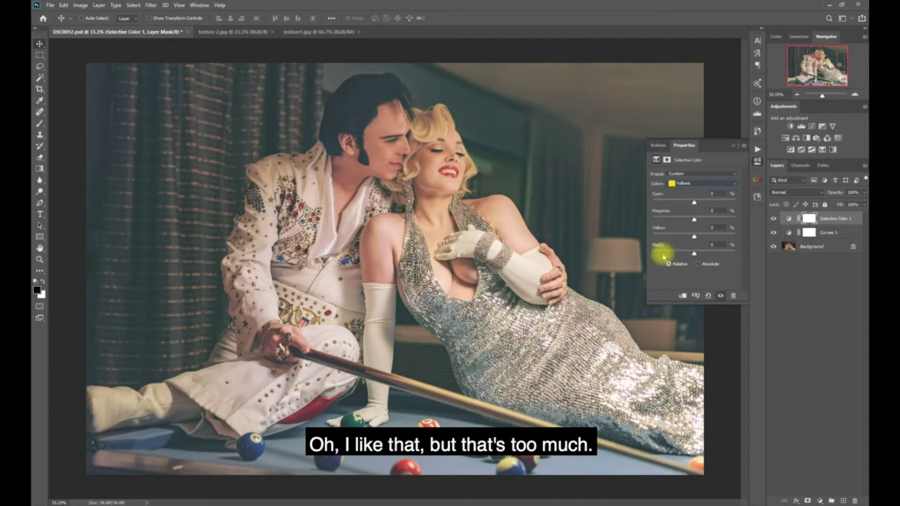
left_click_drag(692, 254, 711, 253)
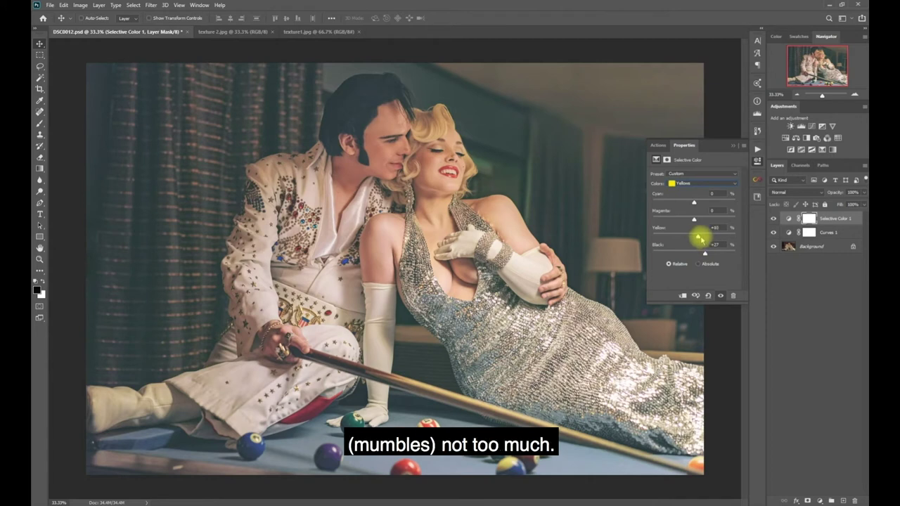
left_click_drag(700, 239, 704, 239)
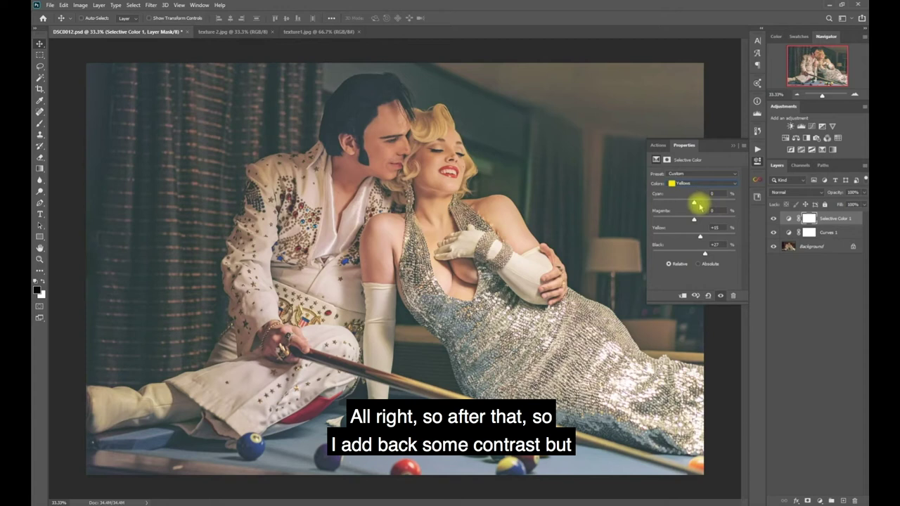
Step: Compare the original photo with the Curves grade alone and with the Selective Color layer added
left_click(773, 218)
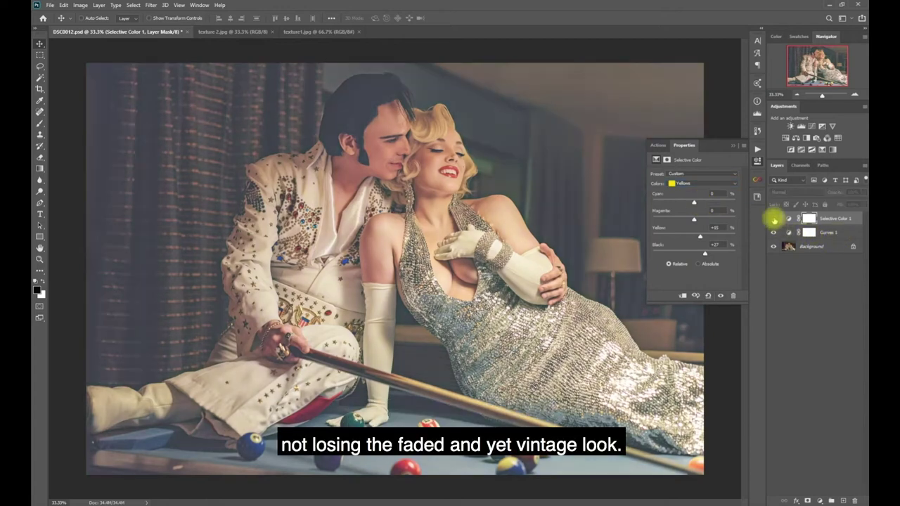
left_click(773, 218)
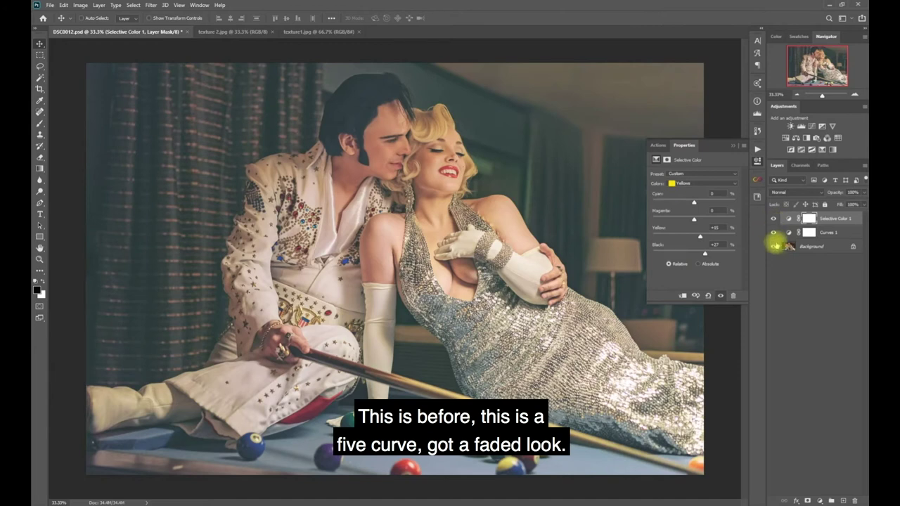
left_click(773, 246, "alt")
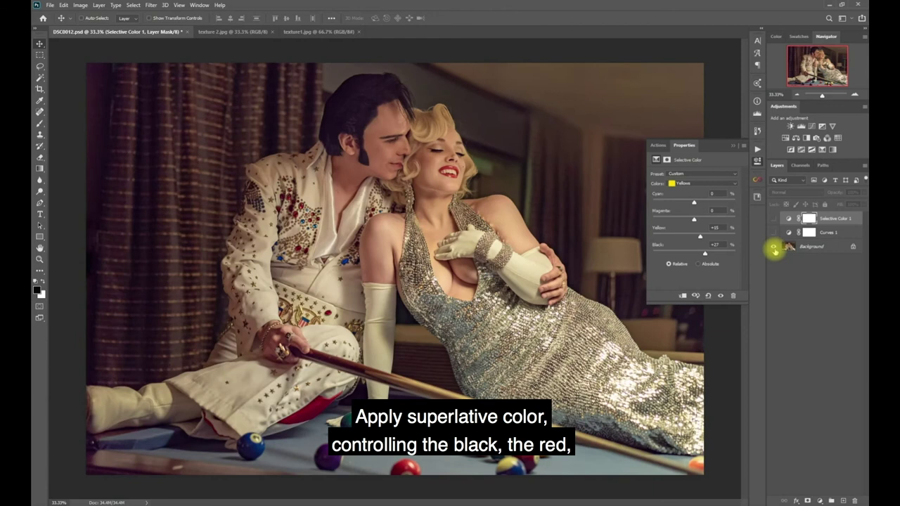
left_click(773, 233)
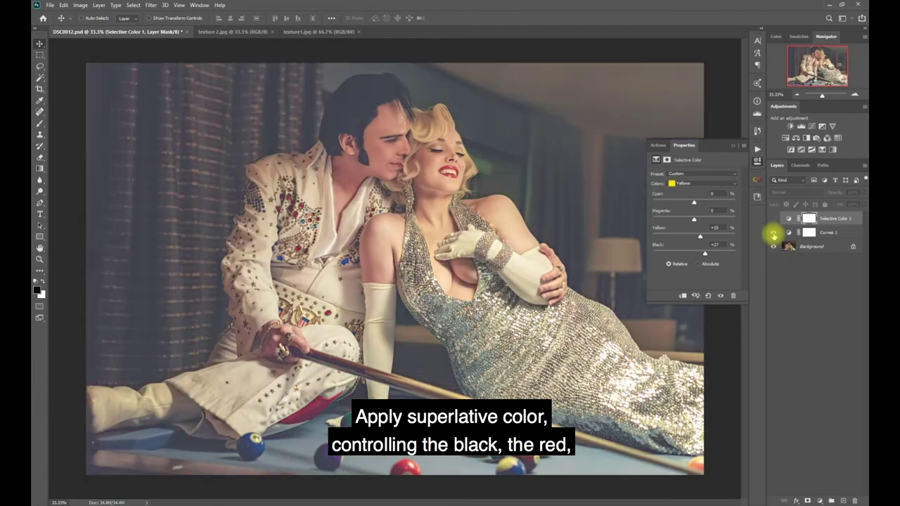
left_click(773, 219)
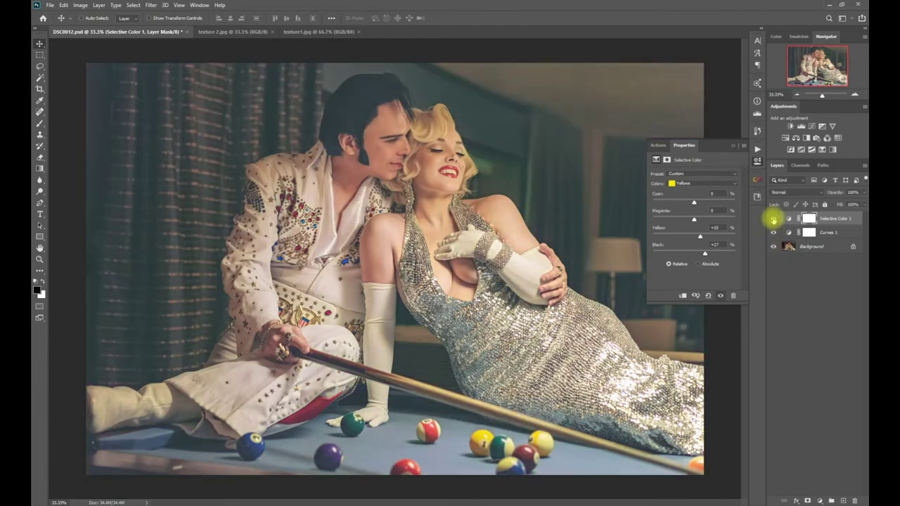
Step: Review the Selective Color settings of the Blacks, Yellows and Whites ranges, ending on Yellows
left_click(731, 184)
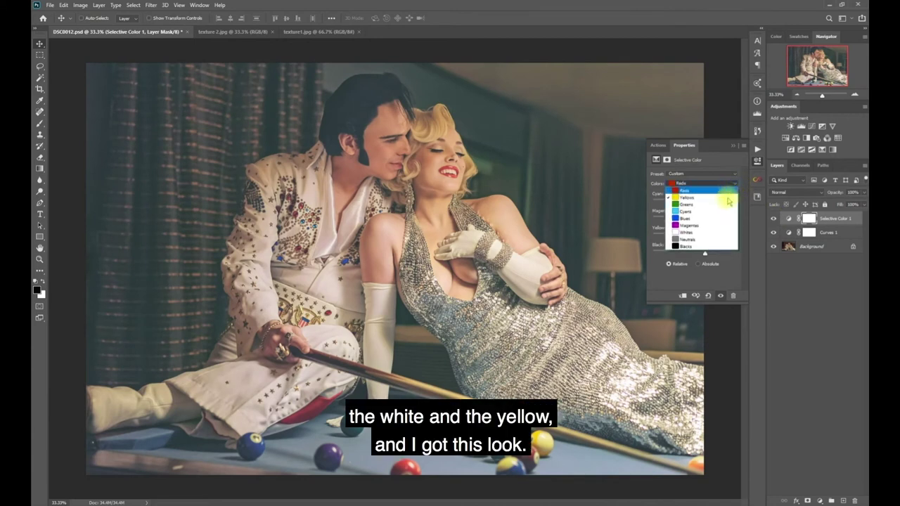
left_click(701, 247)
left_click(704, 181)
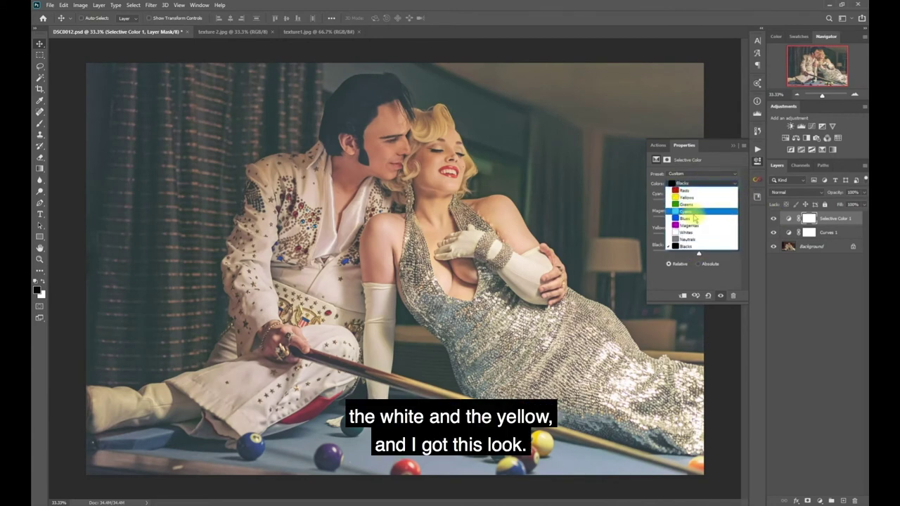
left_click(693, 197)
left_click(704, 184)
left_click(699, 232)
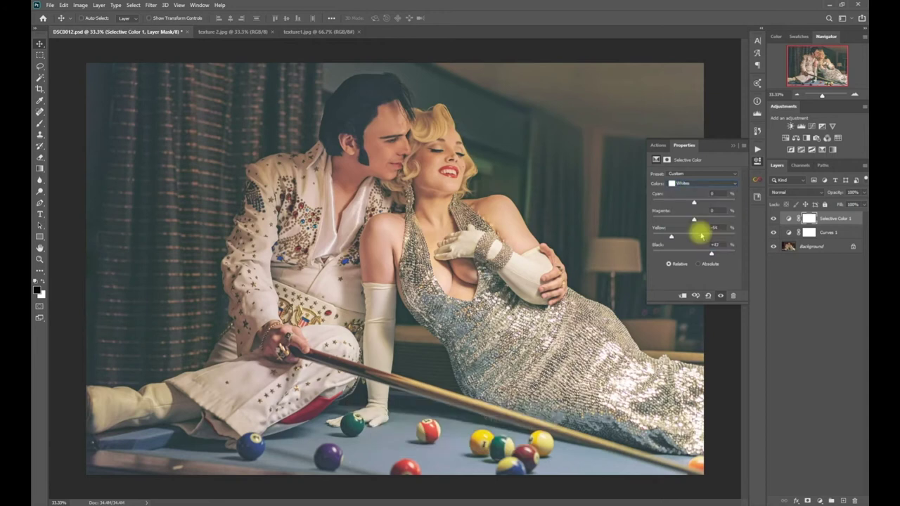
left_click(710, 185)
left_click(705, 197)
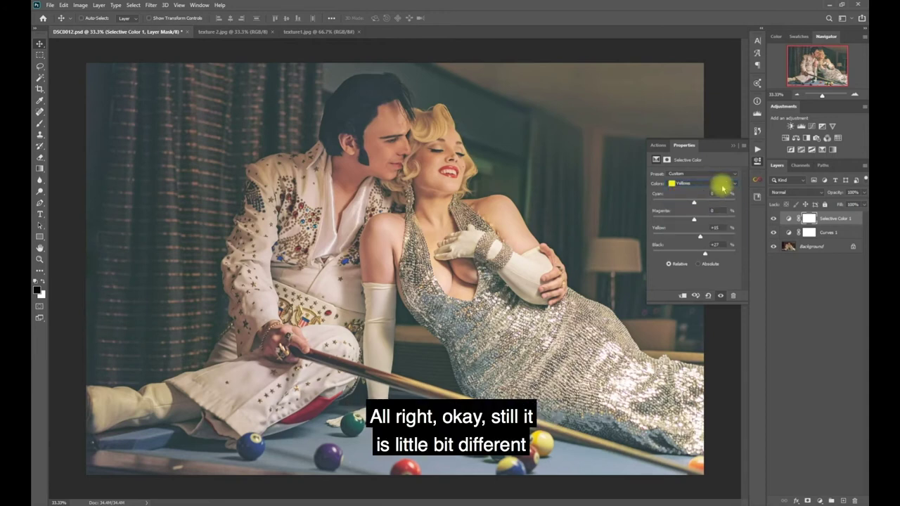
Step: Compare the graded photo with the Selective Color layer hidden and with only the original Background layer visible
left_click(773, 220)
left_click(773, 219)
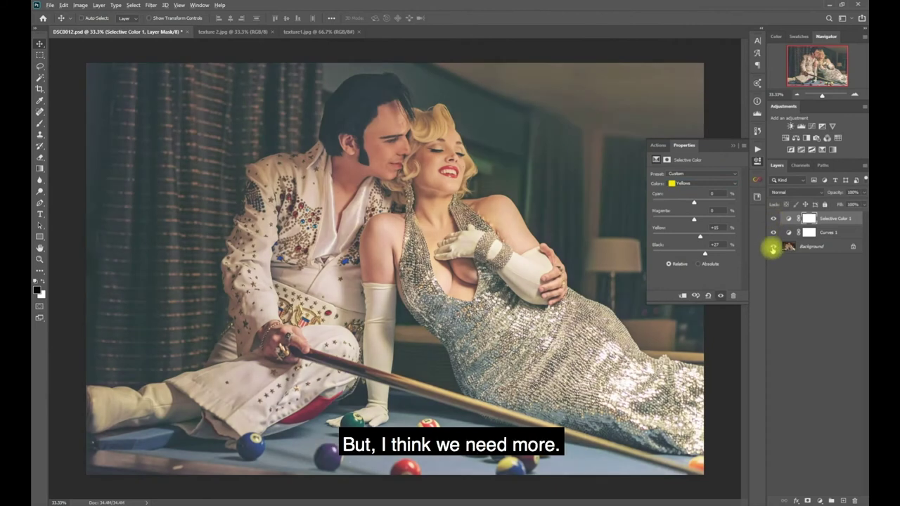
left_click(772, 248, "alt")
left_click(773, 247, "alt")
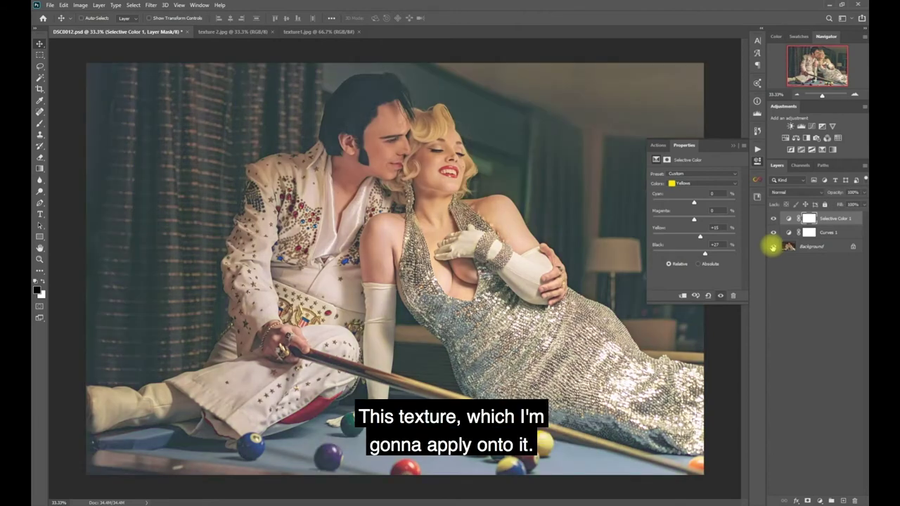
Step: Copy the texture1.jpg image into DSC0012.psd as a new layer above Selective Color 1, aligned to the photo's upper-left corner
left_click(237, 35)
left_click(317, 32)
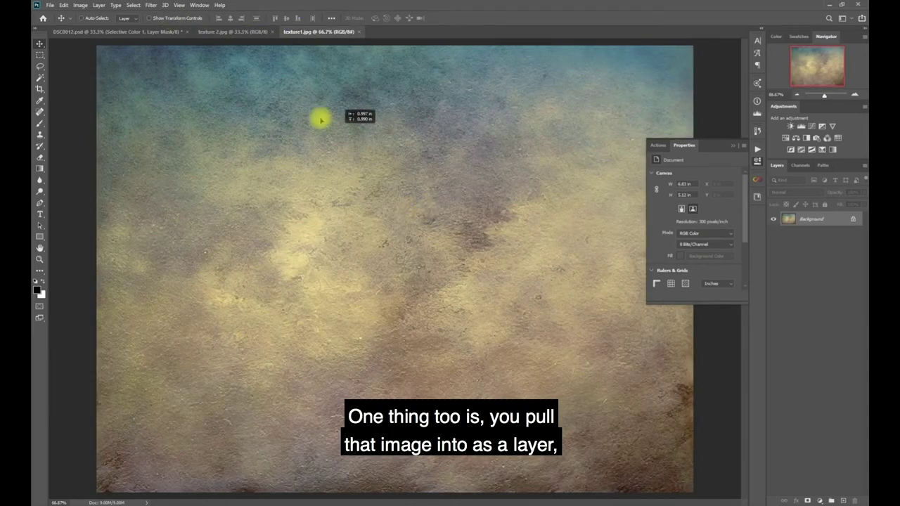
left_click(148, 35)
left_click_drag(148, 36, 300, 168)
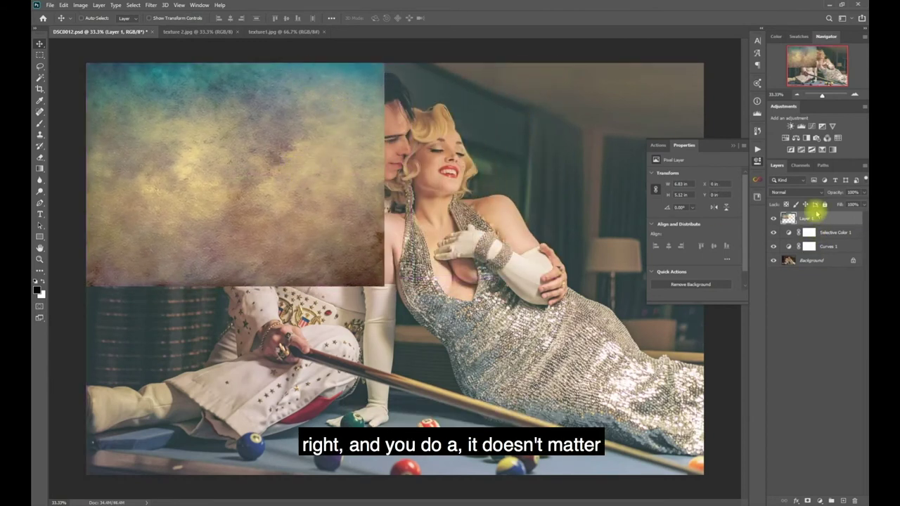
Step: Scale the texture layer up proportionally with Free Transform until it covers the whole photo
left_click(733, 146)
key("ctrl+t")
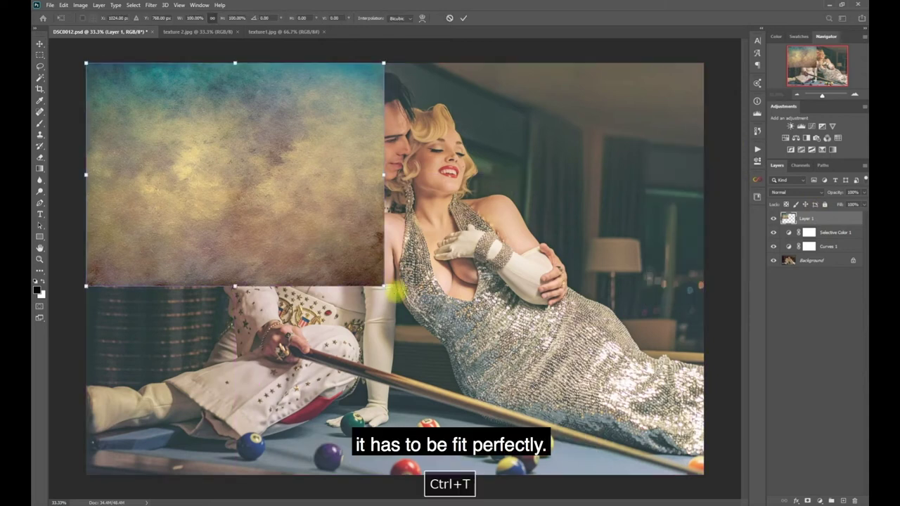
left_click_drag(384, 286, 706, 498)
key("Return")
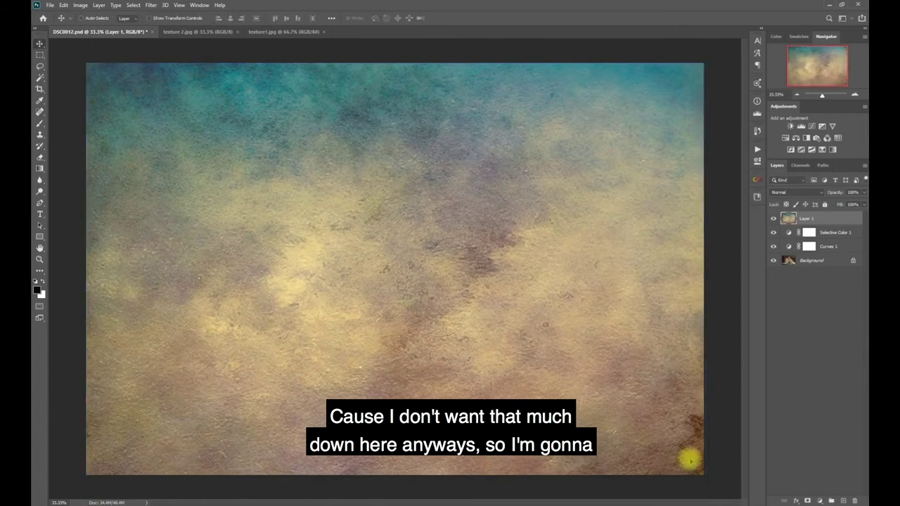
Step: Enlarge the texture layer to 104.25% with Free Transform and flip it horizontally
key("ctrl")
key("ctrl+t")
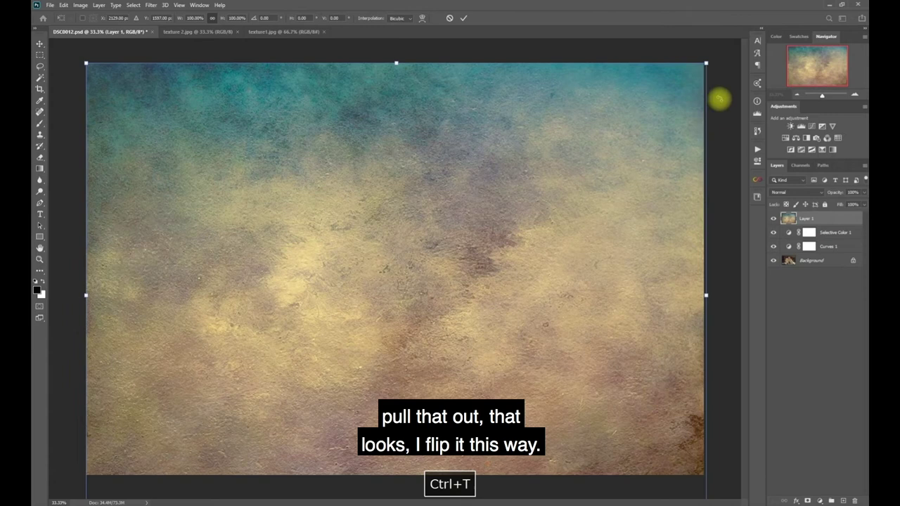
left_click(795, 94)
left_click_drag(628, 462, 647, 482)
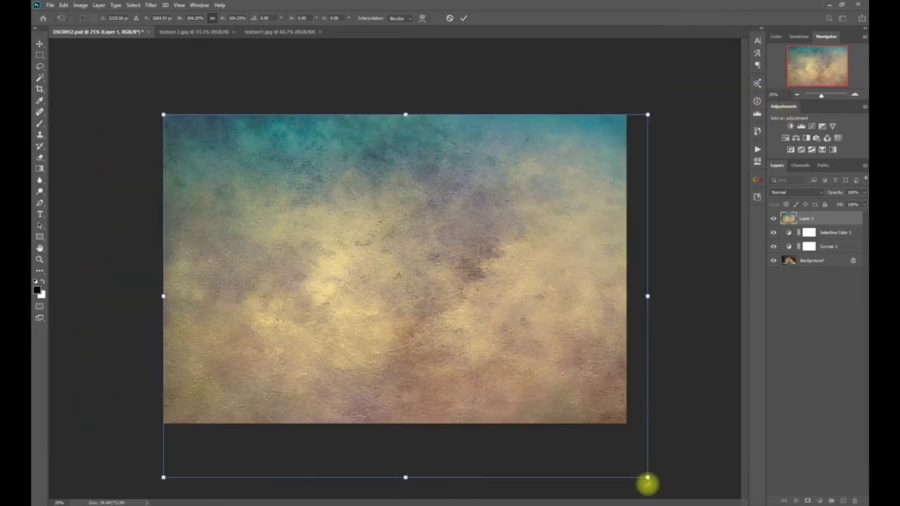
right_click(518, 292)
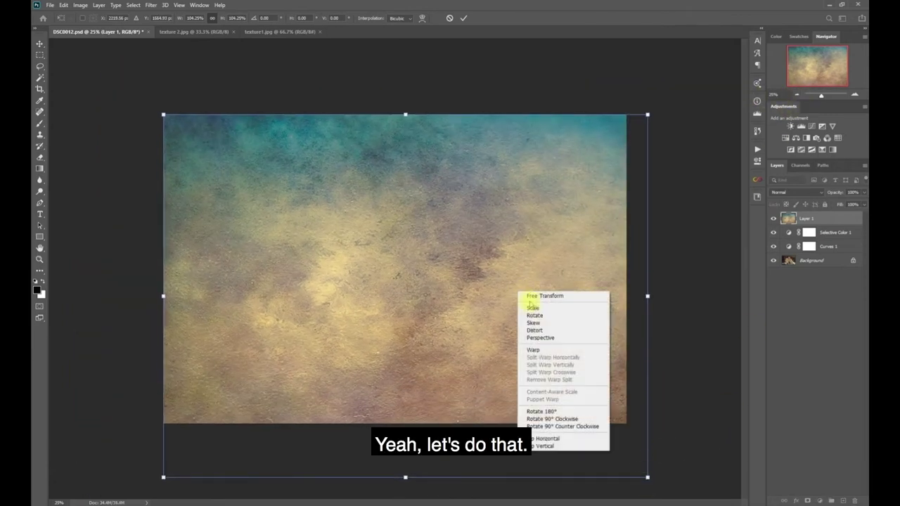
left_click(554, 440)
right_click(534, 356)
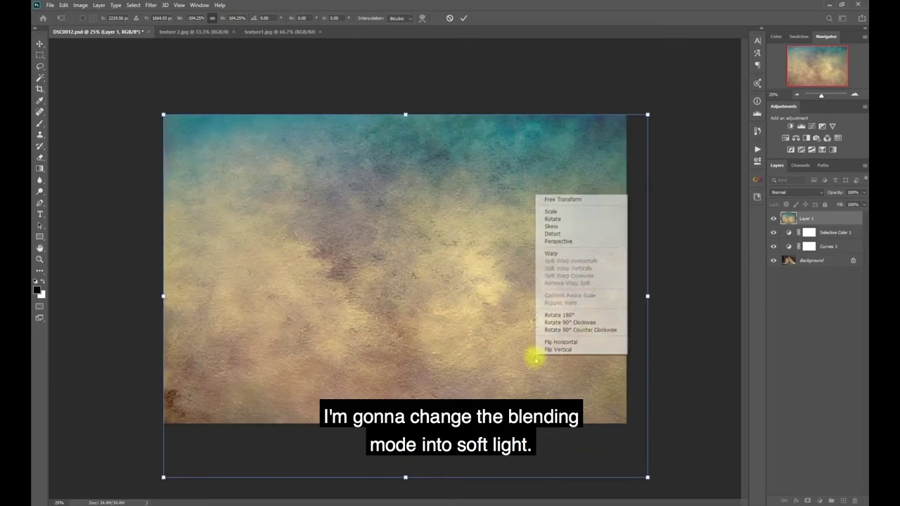
left_click(482, 305)
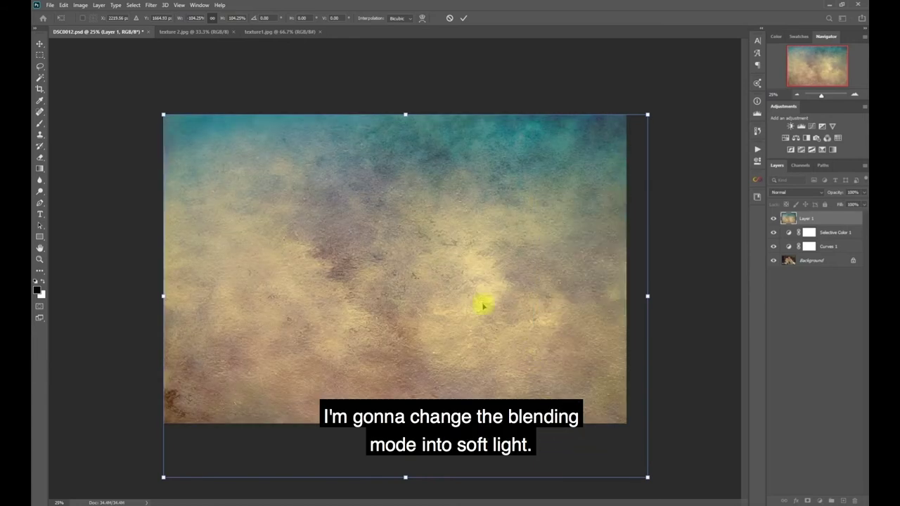
key("Return")
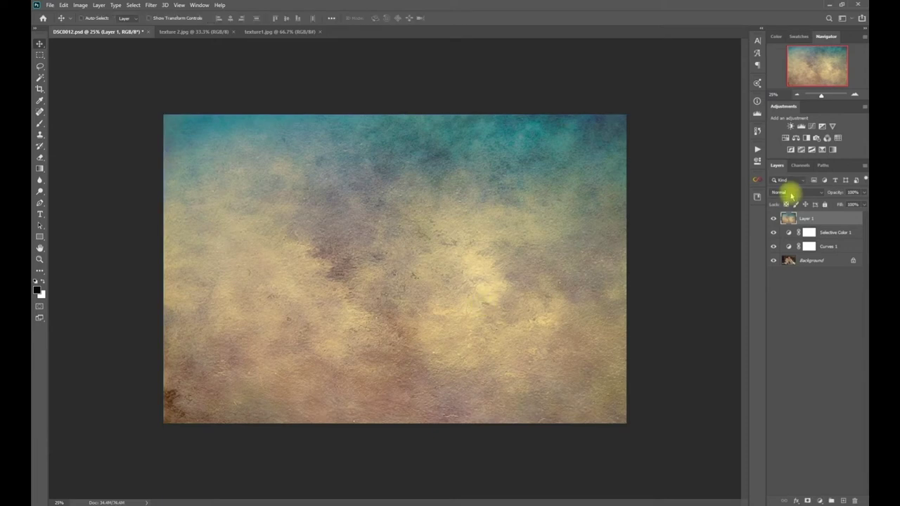
Step: Blend the texture layer in Soft Light mode and compare the photo with and without it
left_click(790, 192)
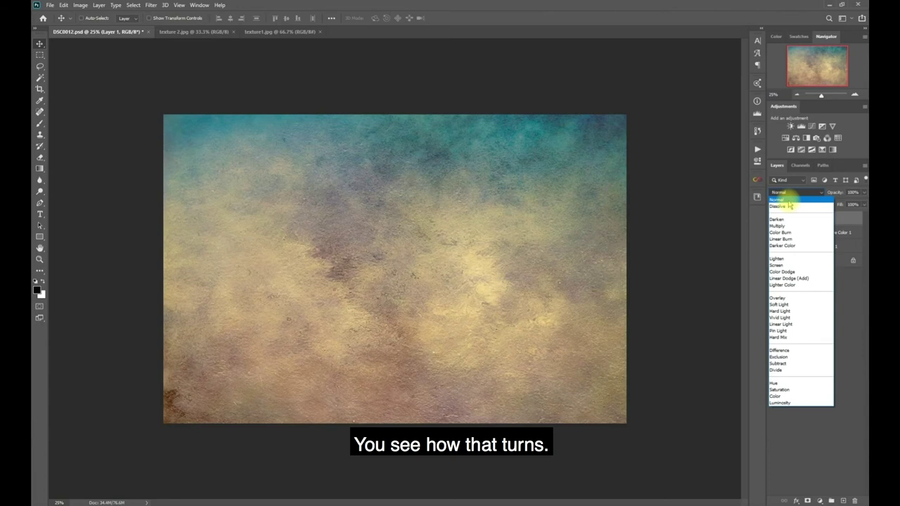
left_click(782, 306)
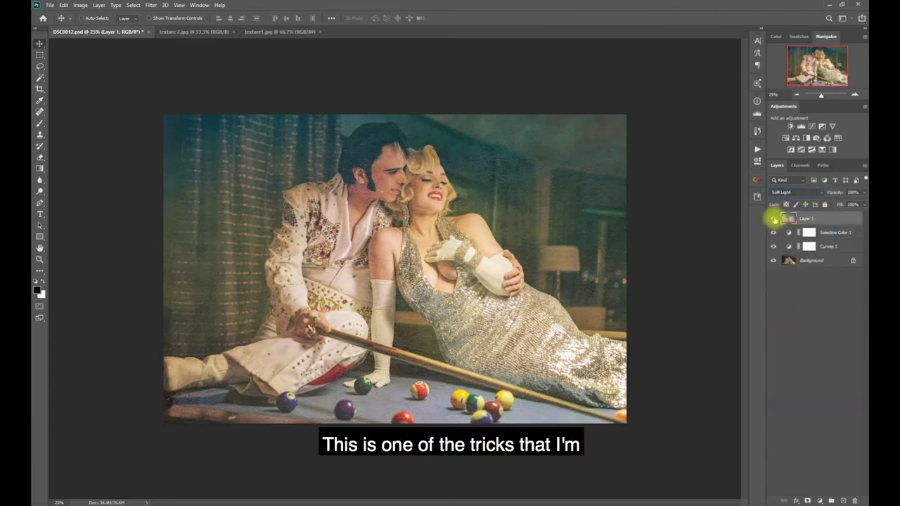
left_click(773, 218)
left_click(773, 219)
Step: Examine up close how the texture affects the couple's faces and skin
left_click(856, 97)
left_click(856, 96)
left_click(856, 96)
left_click_drag(819, 67, 813, 59)
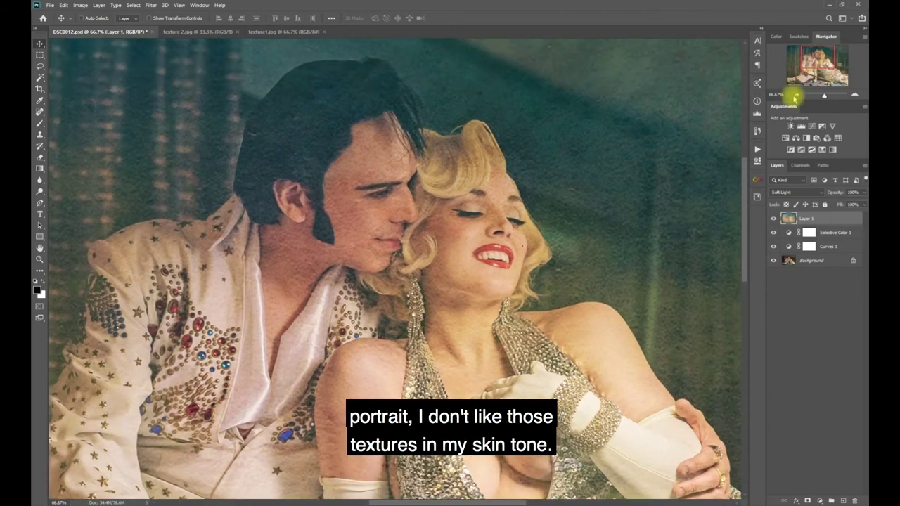
left_click(795, 95)
left_click(795, 94)
left_click(796, 95)
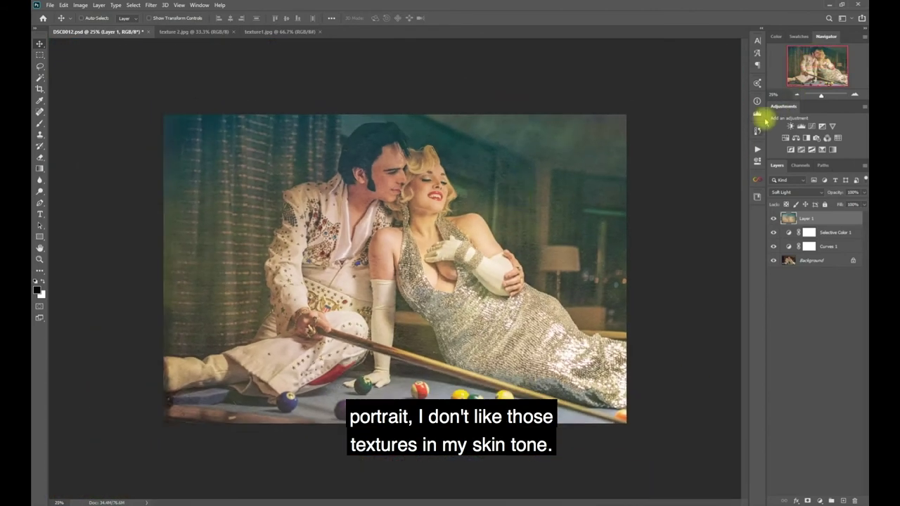
Step: Add a mask to the texture layer and paint black over the facial skin with a 100 px brush
left_click(854, 94)
left_click(855, 95)
left_click(855, 94)
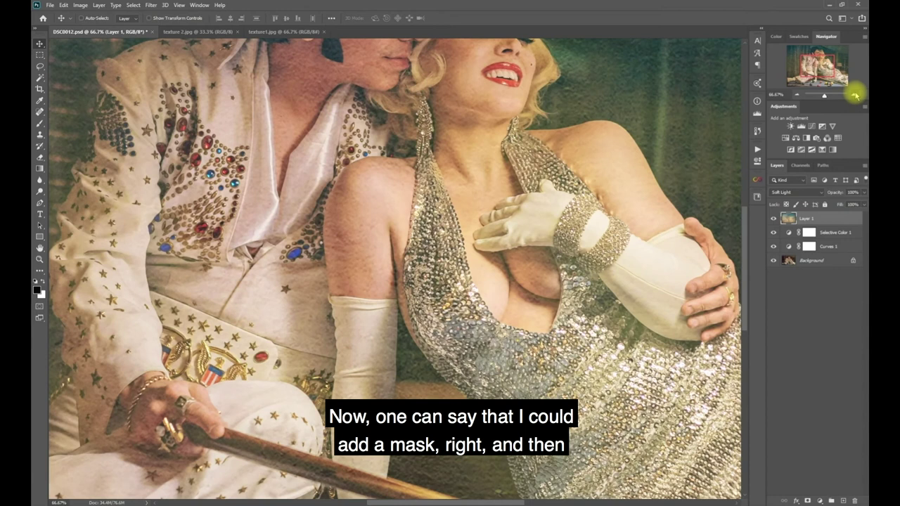
left_click_drag(814, 70, 816, 64)
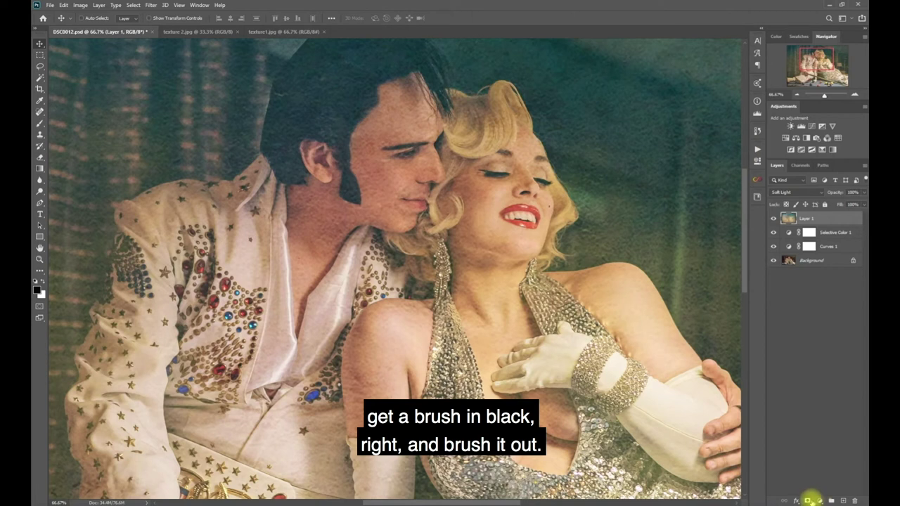
left_click(807, 500)
key("b")
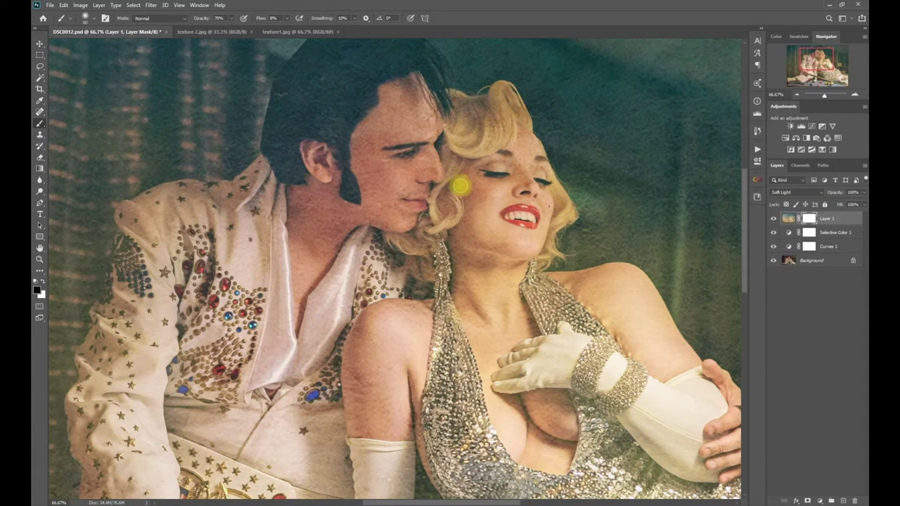
key("XF86AudioLowerVolume")
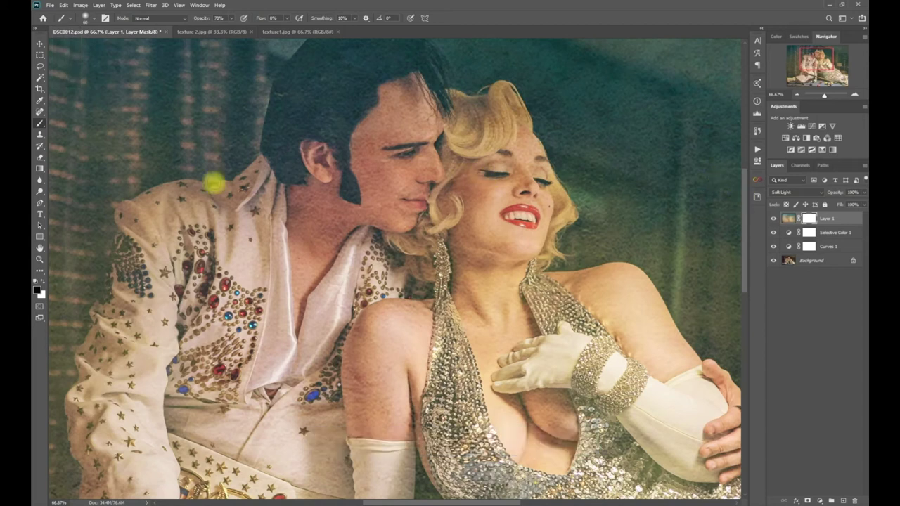
left_click(88, 18)
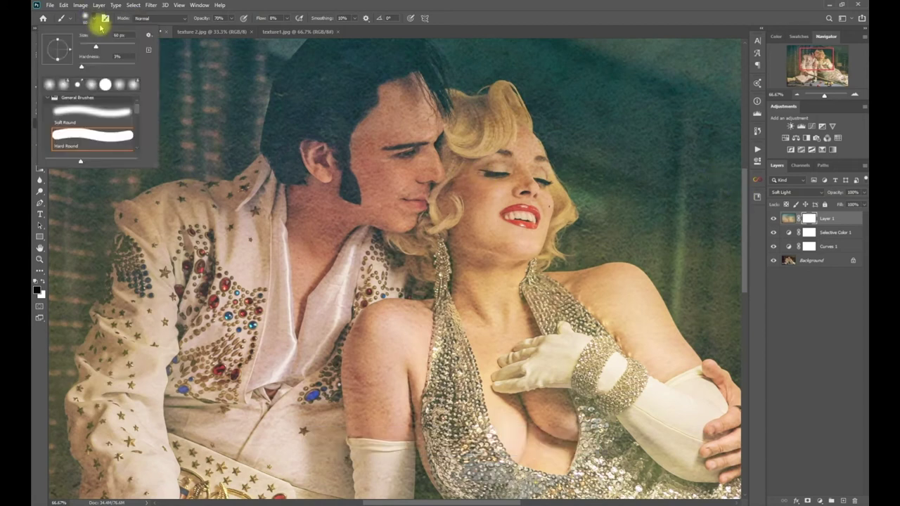
left_click_drag(100, 48, 143, 42)
key("Return")
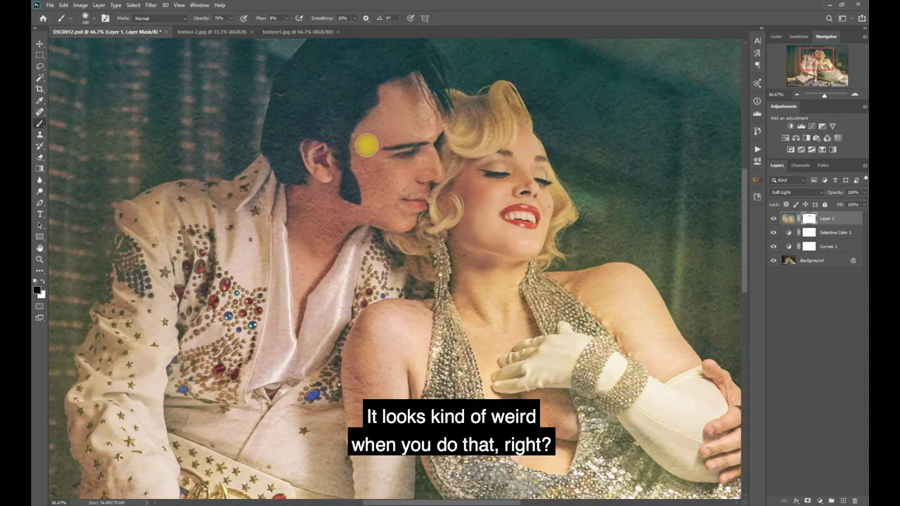
key("v")
mouse_move(386, 170)
left_mouse_down()
mouse_move(412, 165)
mouse_move(408, 197)
mouse_move(413, 187)
left_mouse_up()
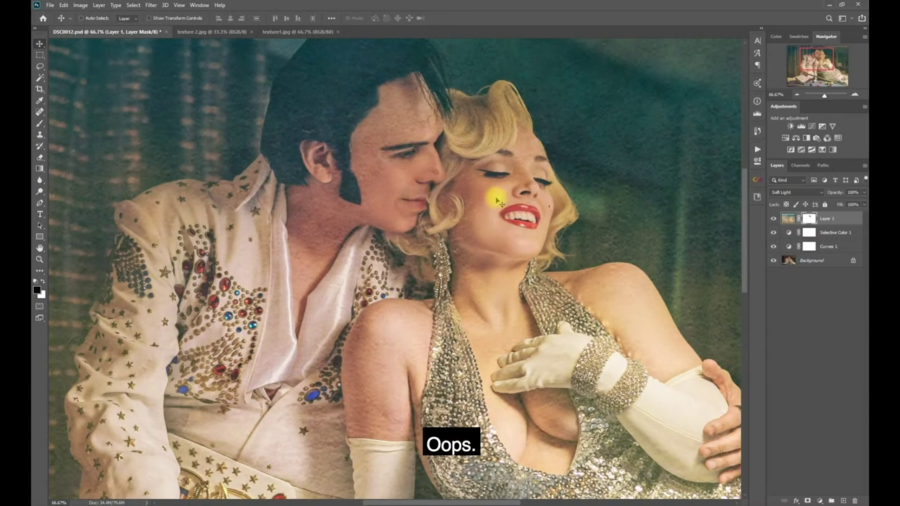
left_click(794, 94)
left_click(794, 94)
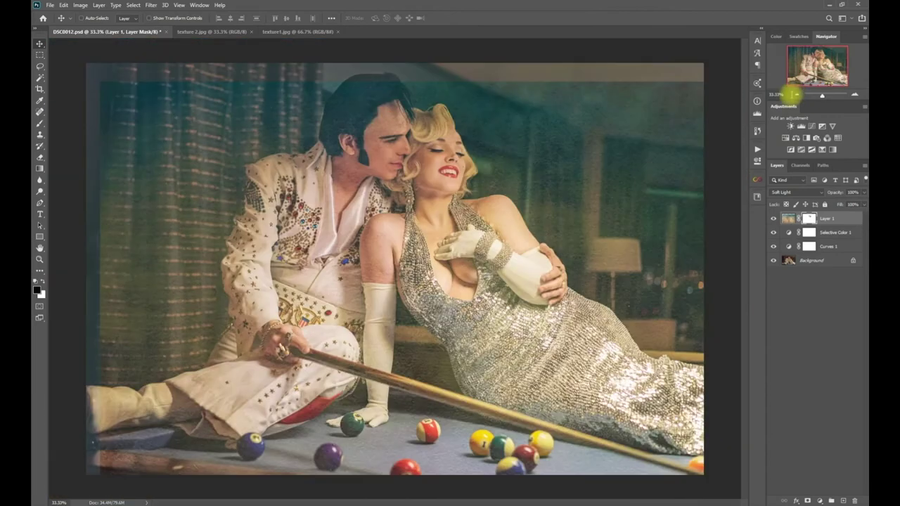
key("ctrl+z")
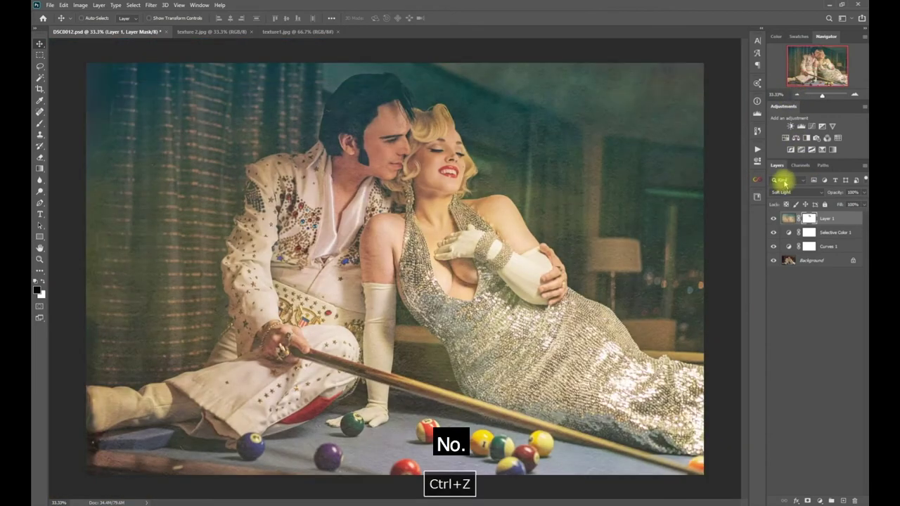
Step: Delete the texture layer's mask without applying it and set the layer's blend mode back to Normal
left_click(854, 95)
left_click(853, 94)
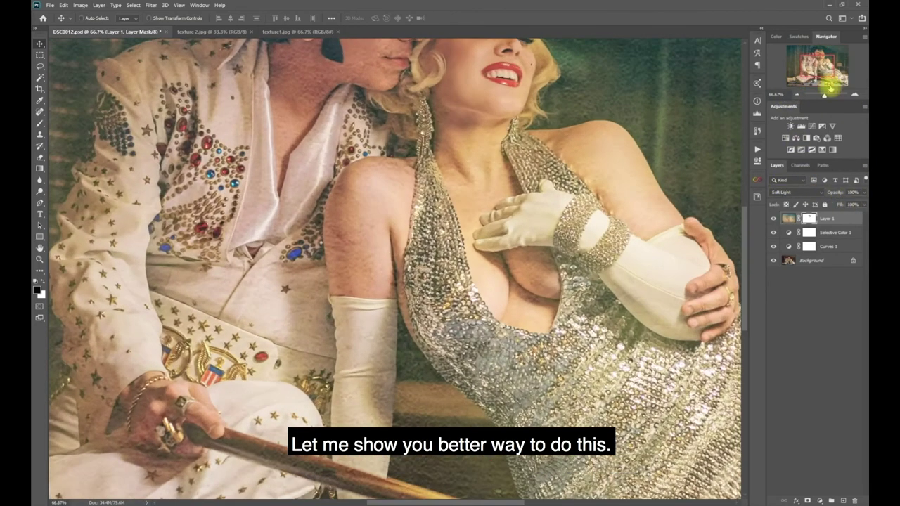
left_click_drag(825, 76, 825, 62)
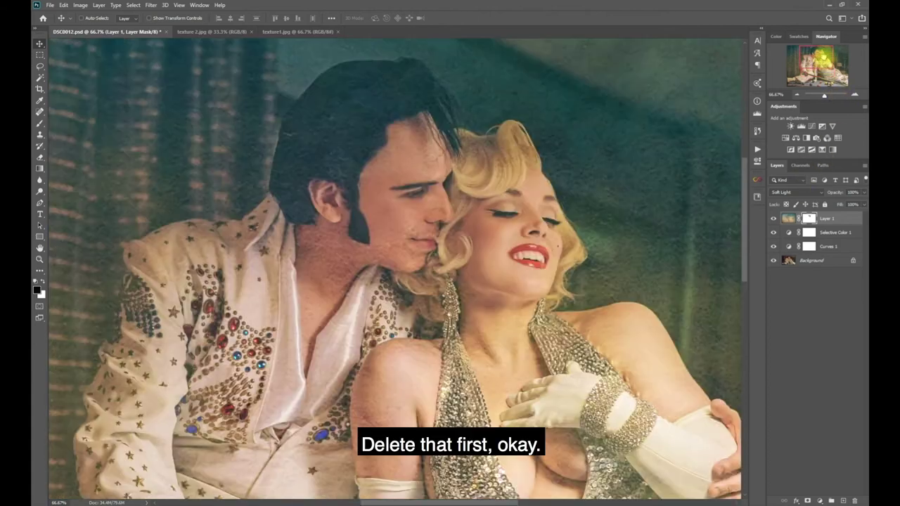
left_click_drag(809, 219, 855, 500)
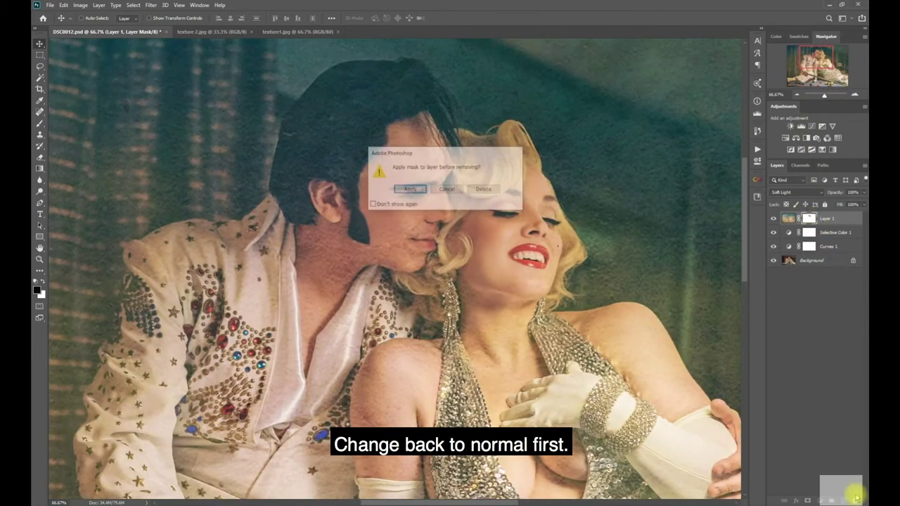
left_click(486, 192)
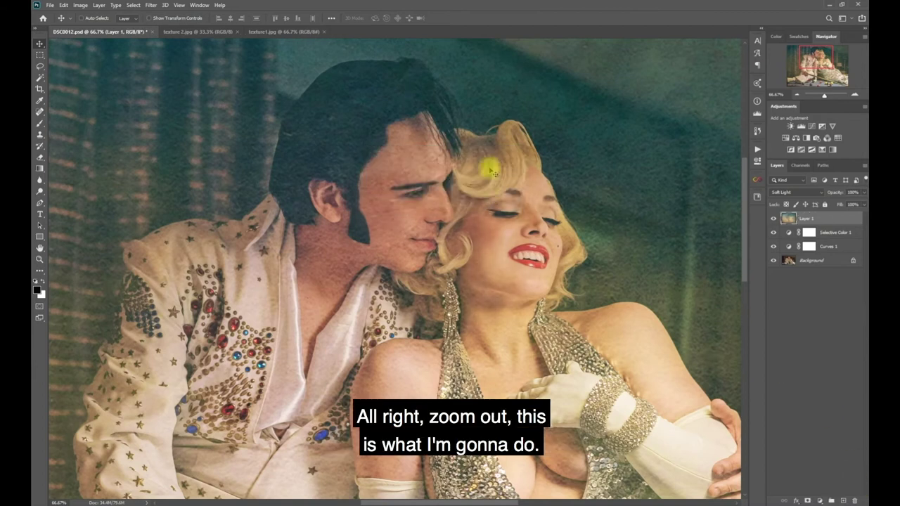
left_click(805, 194)
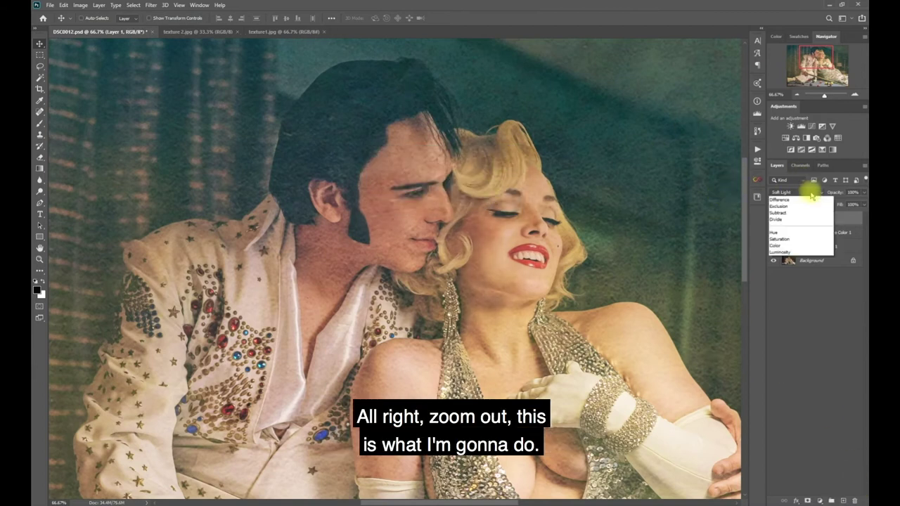
left_click(804, 185)
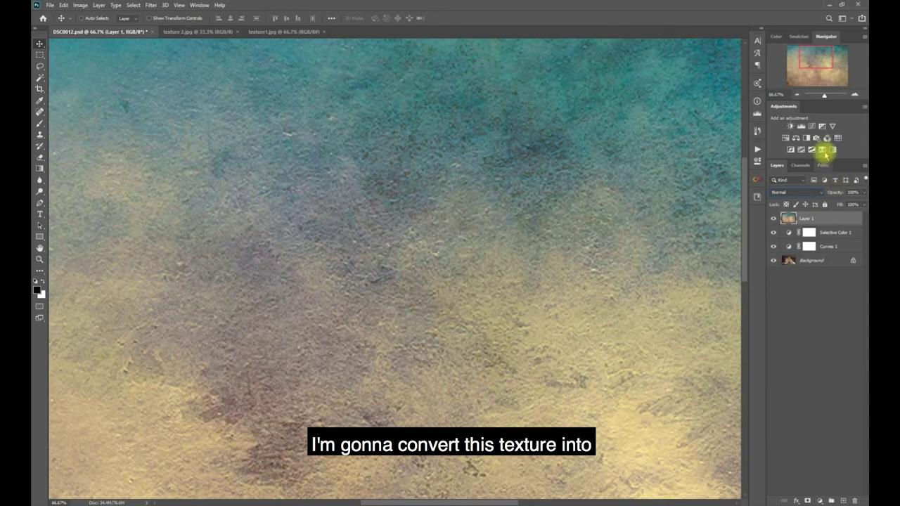
Step: Convert the texture layer to a smart object
left_click(796, 94)
left_click(796, 94)
left_click(796, 94)
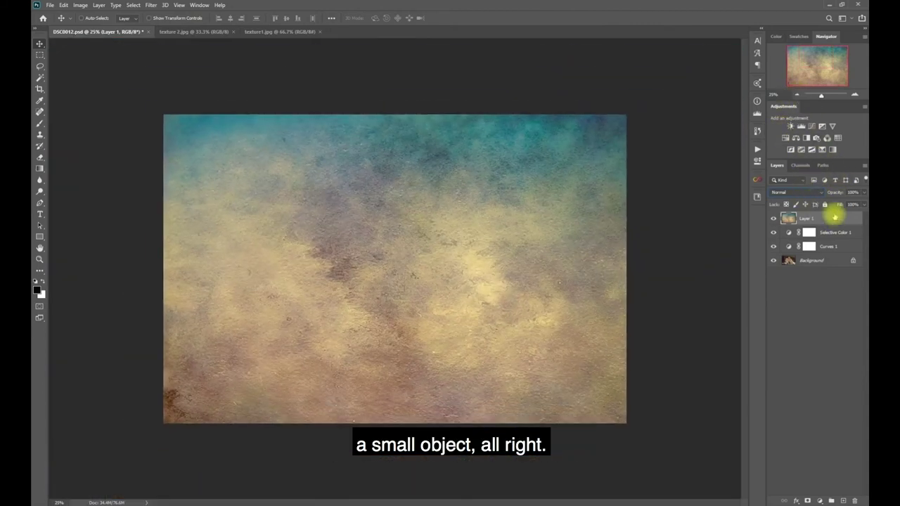
right_click(836, 222)
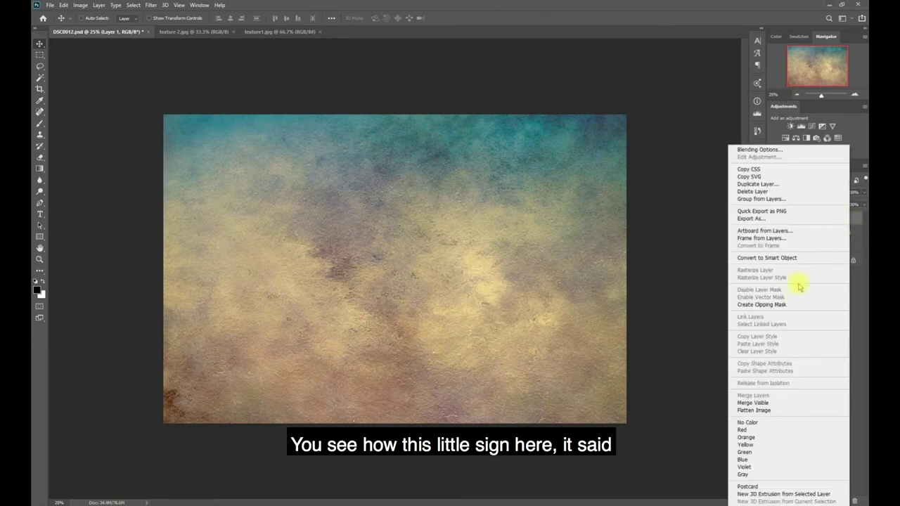
left_click(787, 258)
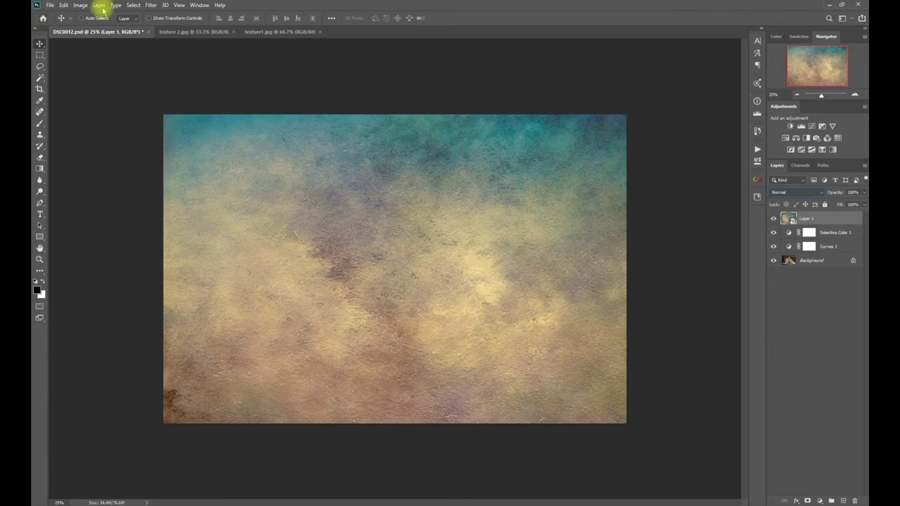
Step: Apply a Gaussian Blur with a 12.5 px radius to the texture layer as a smart filter
left_click(152, 6)
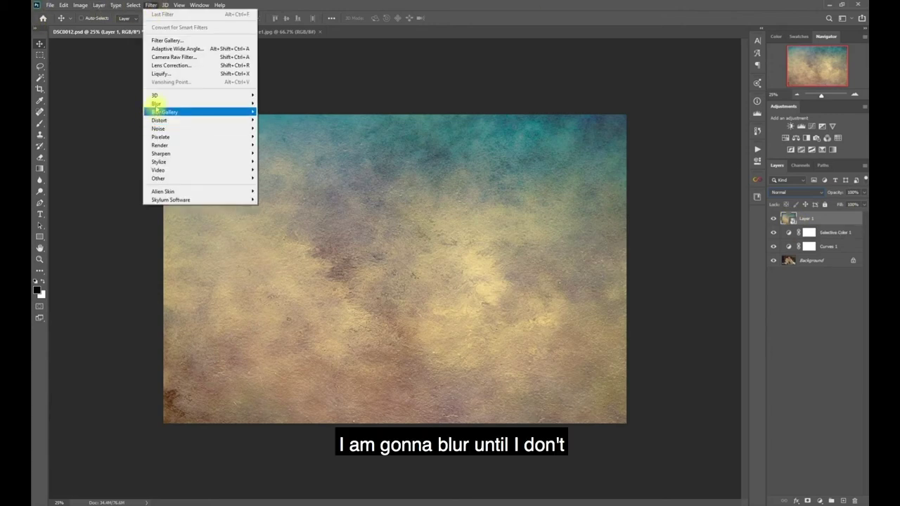
mouse_move(211, 104)
left_click(289, 137)
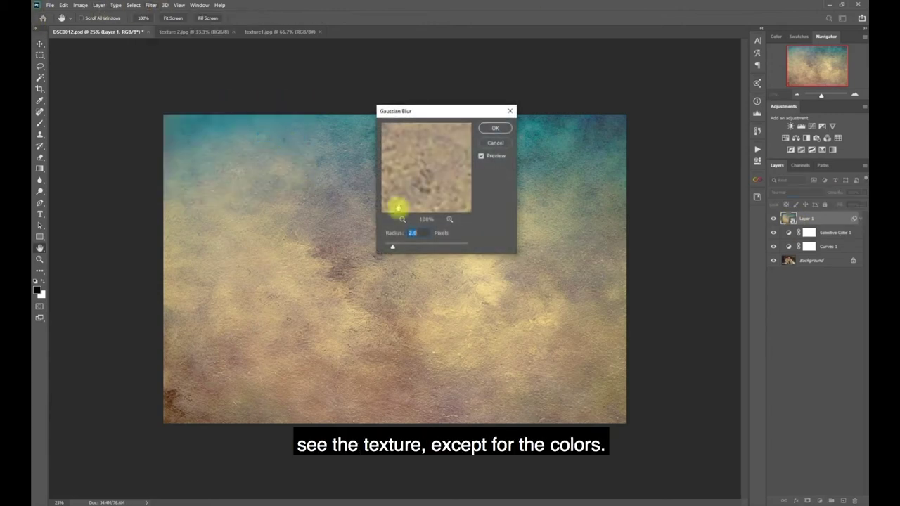
left_click_drag(393, 246, 411, 250)
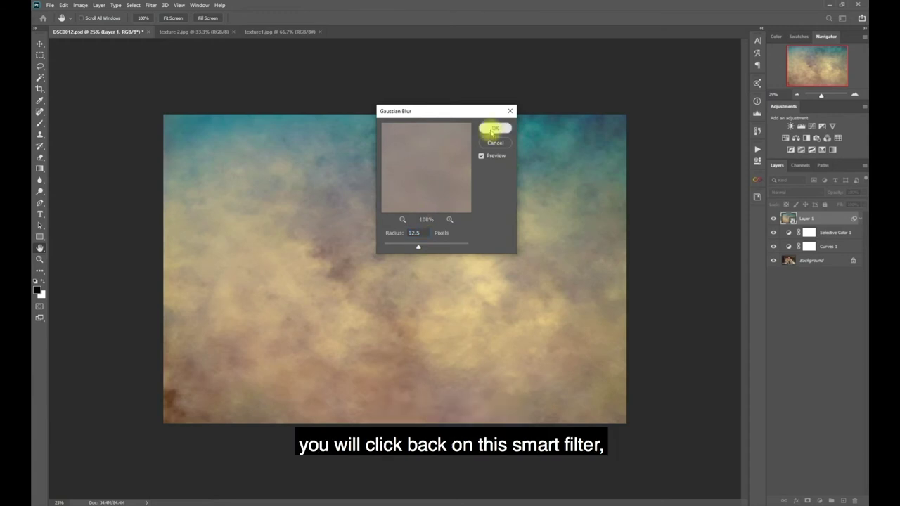
left_click(495, 128)
Step: Invert the texture layer's smart filter mask to black to hide the blur
left_click(854, 94)
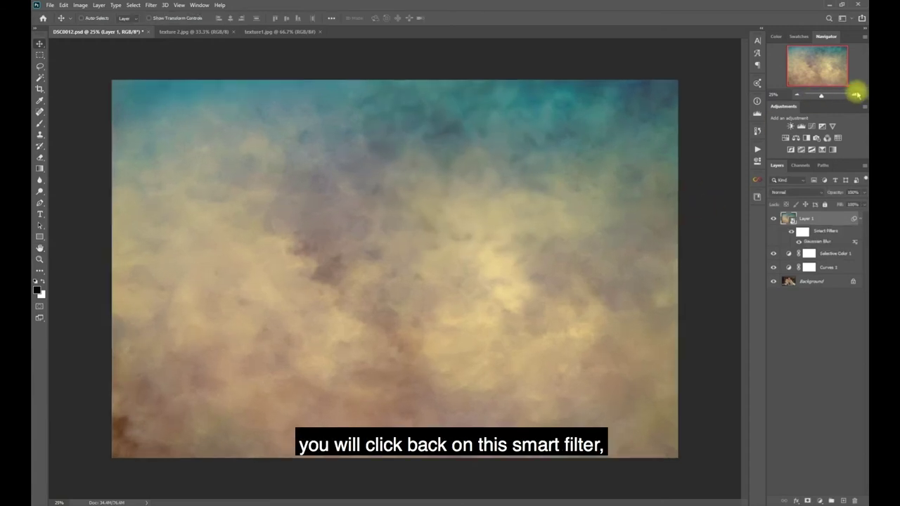
left_click(854, 94)
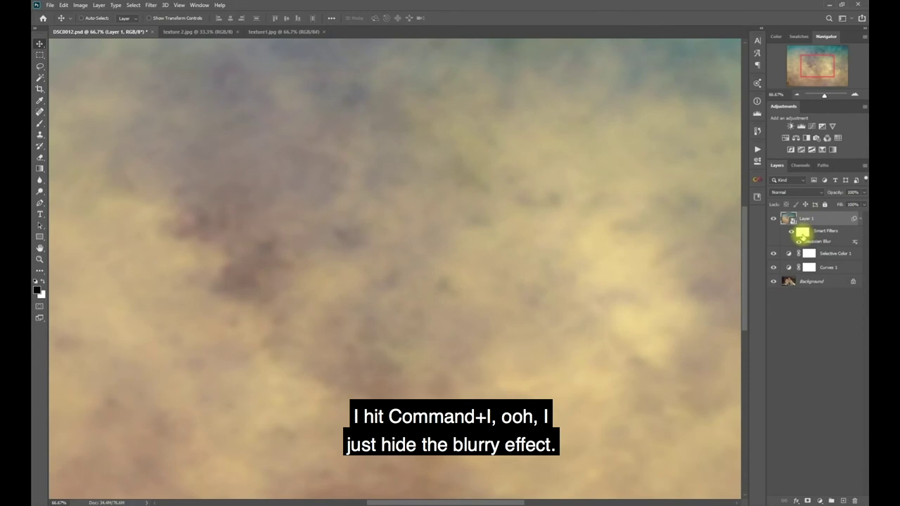
left_click(801, 234)
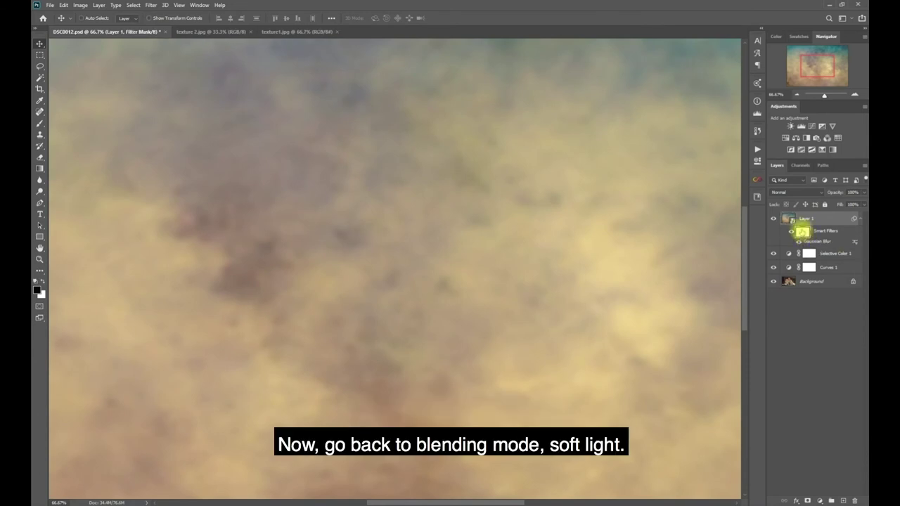
key("ctrl+i")
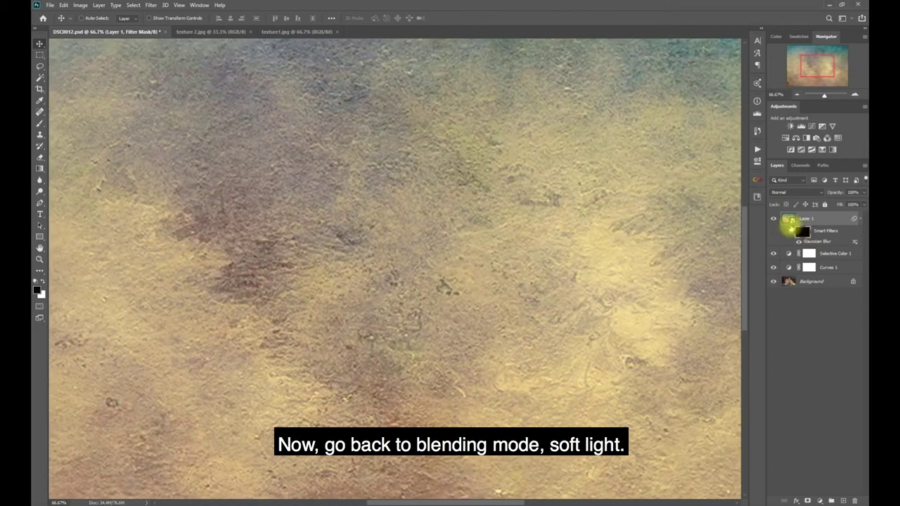
Step: Set the texture layer's blend mode to Soft Light
left_click(796, 95)
left_click(796, 95)
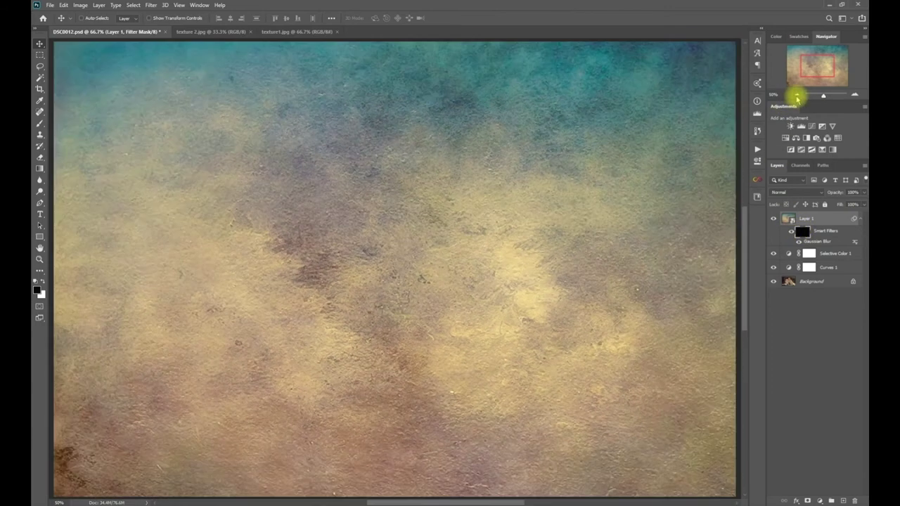
left_click(796, 95)
left_click(805, 193)
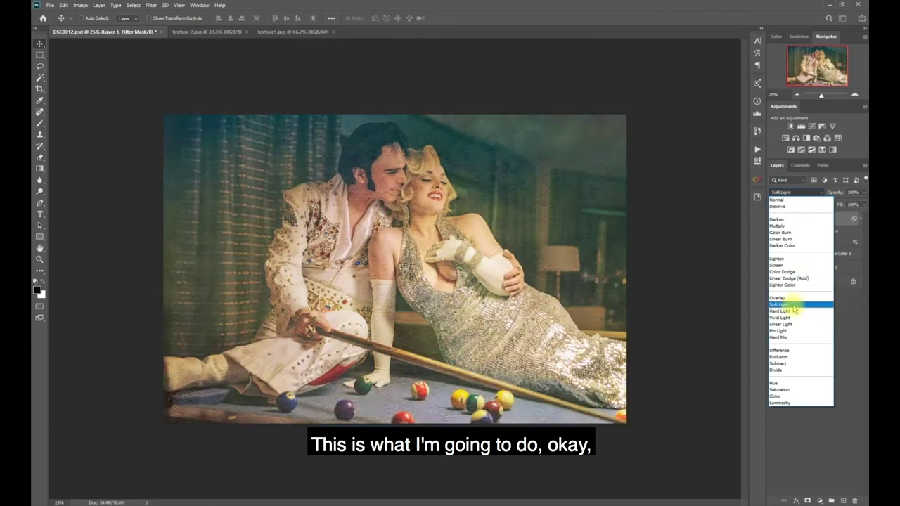
left_click(792, 305)
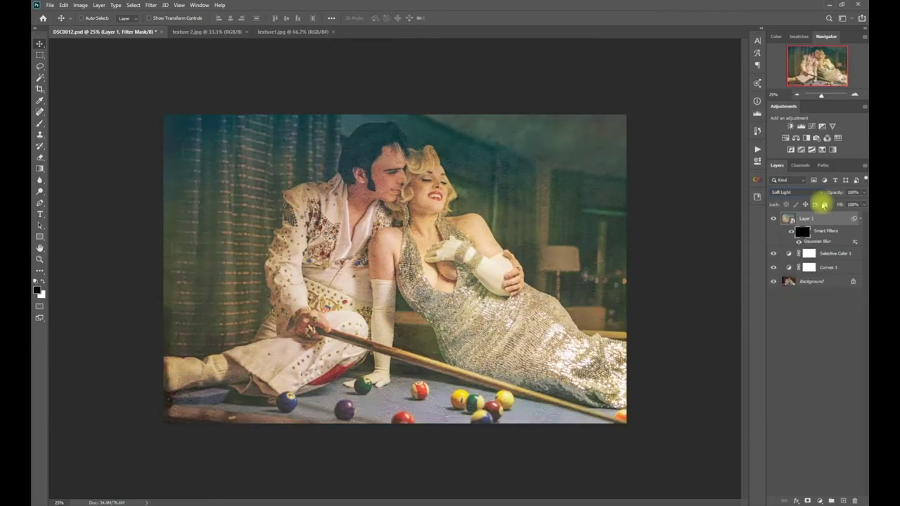
Step: Set up the Brush tool with 100% opacity and 19% flow for painting the smart filter mask over the couple's faces
left_click(854, 93)
left_click(853, 93)
left_click(853, 94)
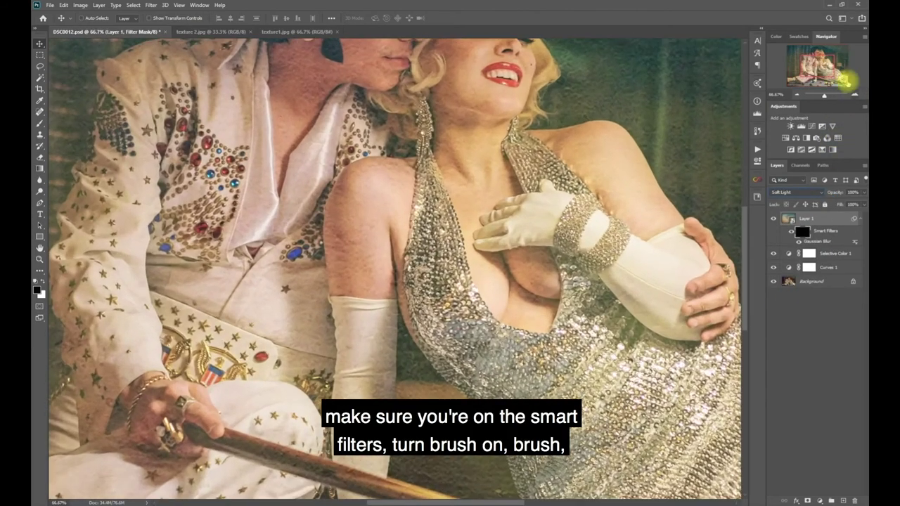
left_click_drag(829, 66, 806, 69)
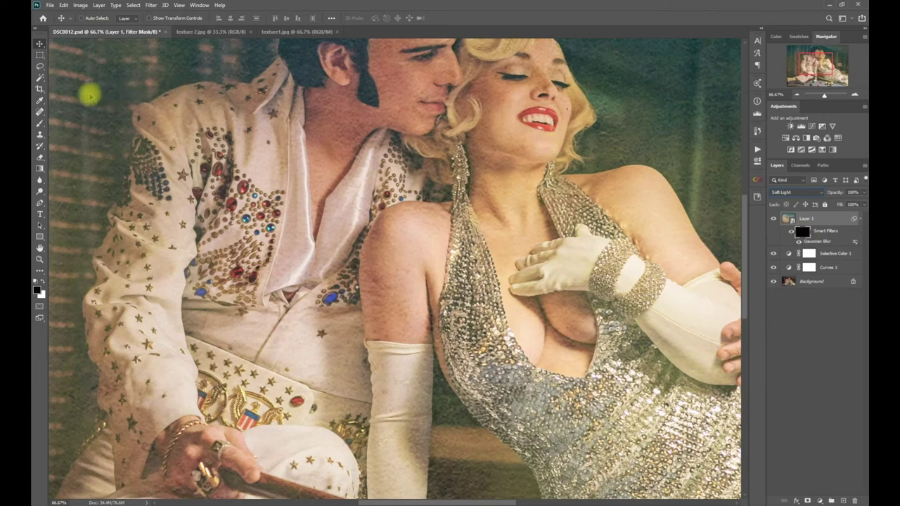
left_click(40, 123)
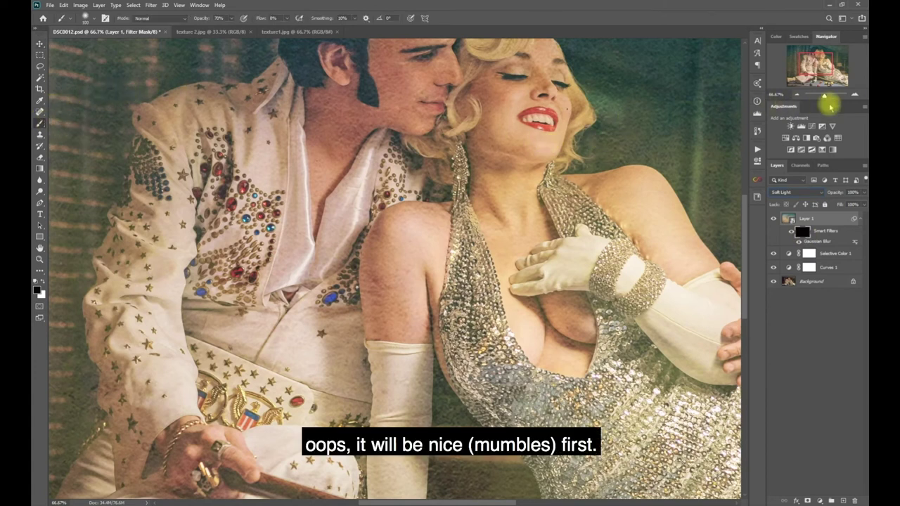
left_click(854, 94)
left_click(820, 56)
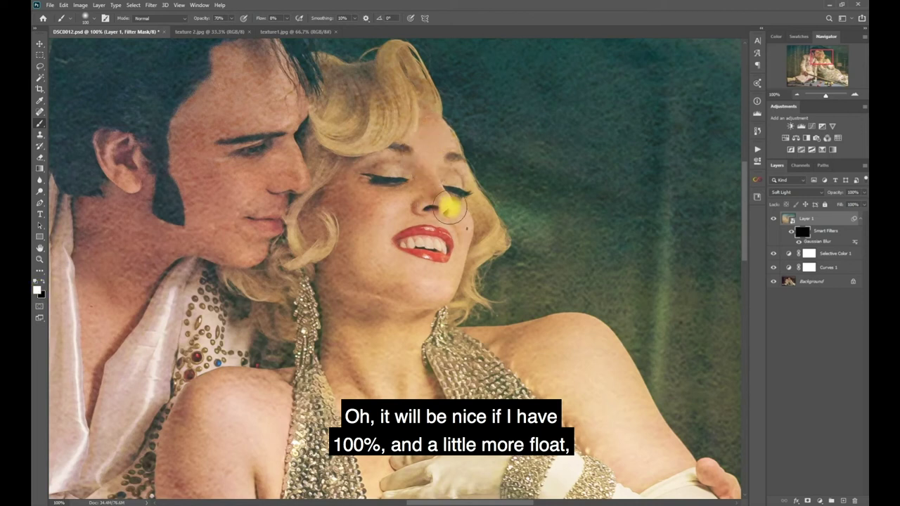
left_click(229, 18)
left_click_drag(234, 28, 250, 24)
left_click(286, 19)
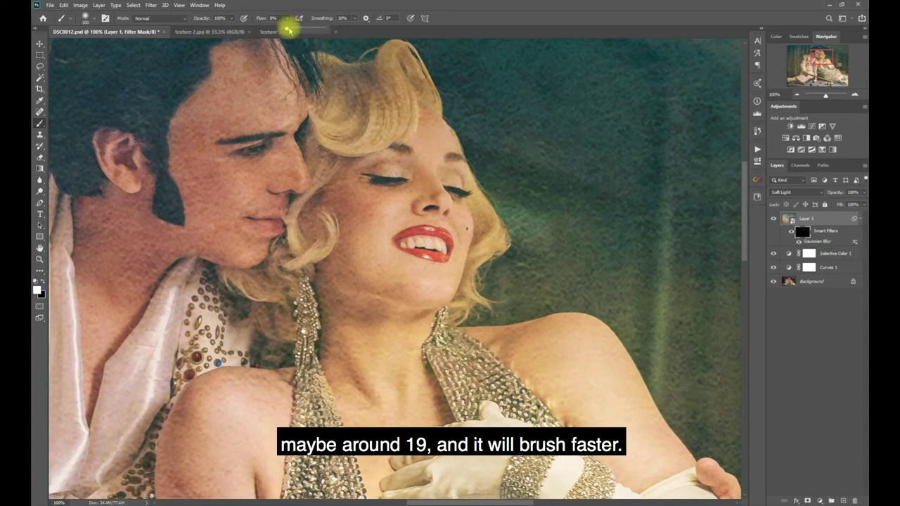
left_click_drag(292, 29, 298, 31)
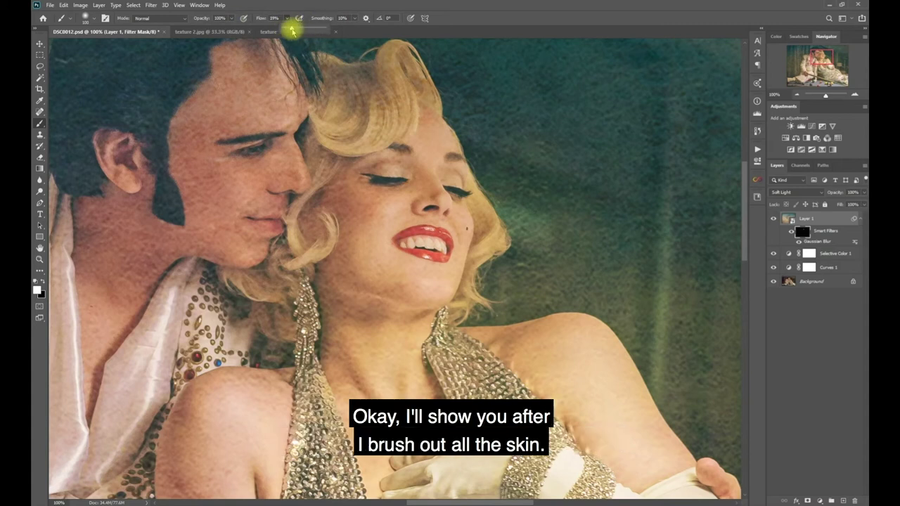
Step: Paint white on the smart filter mask over the couple's faces and exposed skin to blur the texture there
left_click(407, 149)
mouse_move(398, 183)
left_mouse_down()
mouse_move(368, 173)
mouse_move(326, 240)
mouse_move(372, 209)
mouse_move(358, 223)
mouse_move(347, 261)
mouse_move(346, 330)
mouse_move(381, 334)
mouse_move(408, 322)
mouse_move(399, 393)
mouse_move(550, 348)
mouse_move(472, 346)
mouse_move(557, 351)
mouse_move(606, 432)
mouse_move(644, 437)
mouse_move(648, 462)
mouse_move(645, 421)
mouse_move(429, 377)
mouse_move(272, 399)
mouse_move(218, 392)
mouse_move(272, 390)
mouse_move(225, 441)
mouse_move(249, 411)
mouse_move(299, 268)
mouse_move(341, 172)
left_mouse_up()
key("space")
mouse_move(277, 301)
left_mouse_down()
mouse_move(284, 282)
mouse_move(343, 283)
mouse_move(345, 265)
mouse_move(275, 261)
mouse_move(387, 141)
mouse_move(400, 381)
mouse_move(394, 427)
left_mouse_up()
key("space")
mouse_move(277, 217)
left_mouse_down()
mouse_move(264, 249)
mouse_move(366, 269)
mouse_move(387, 240)
mouse_move(398, 111)
mouse_move(316, 166)
mouse_move(381, 91)
mouse_move(347, 255)
mouse_move(420, 157)
mouse_move(391, 262)
left_mouse_up()
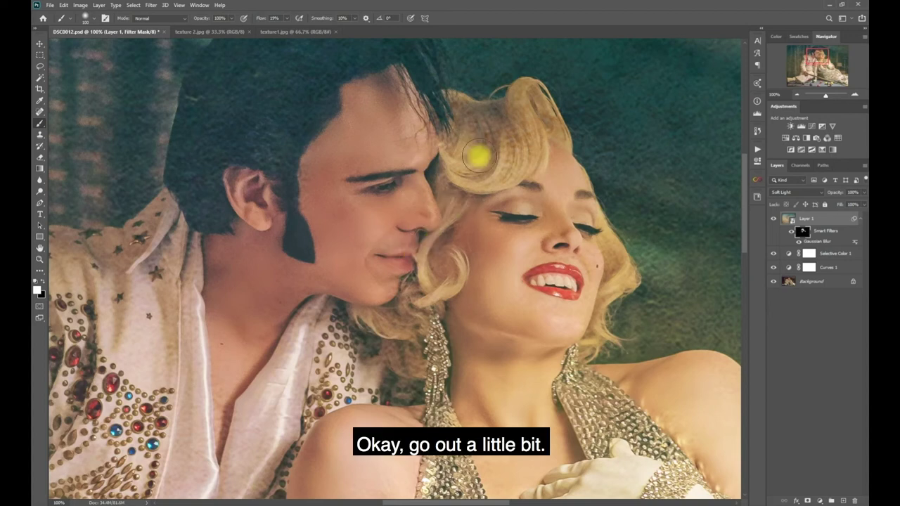
Step: Paint white over the couple's bodies and clothing on the smart filter mask with a larger brush at 56% opacity
key("bracketright")
key("bracketright")
key("bracketright")
key("bracketright")
key("bracketright")
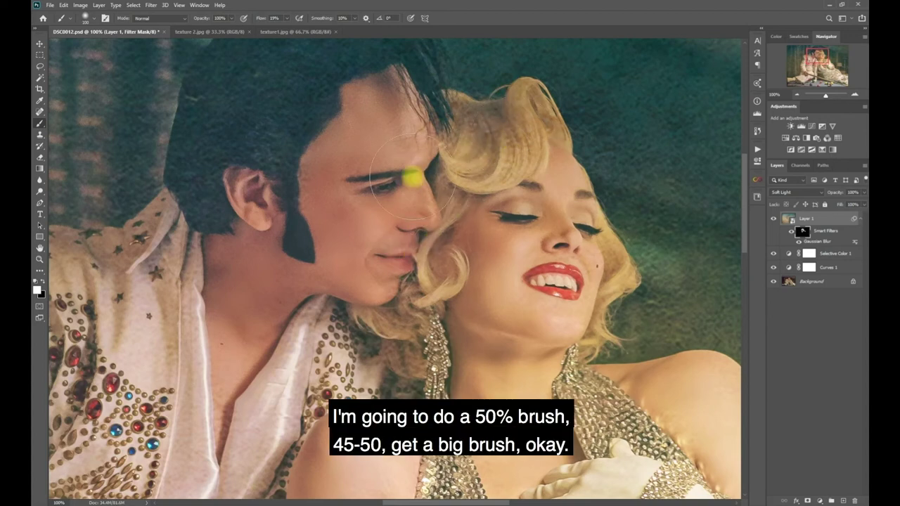
left_click(797, 94)
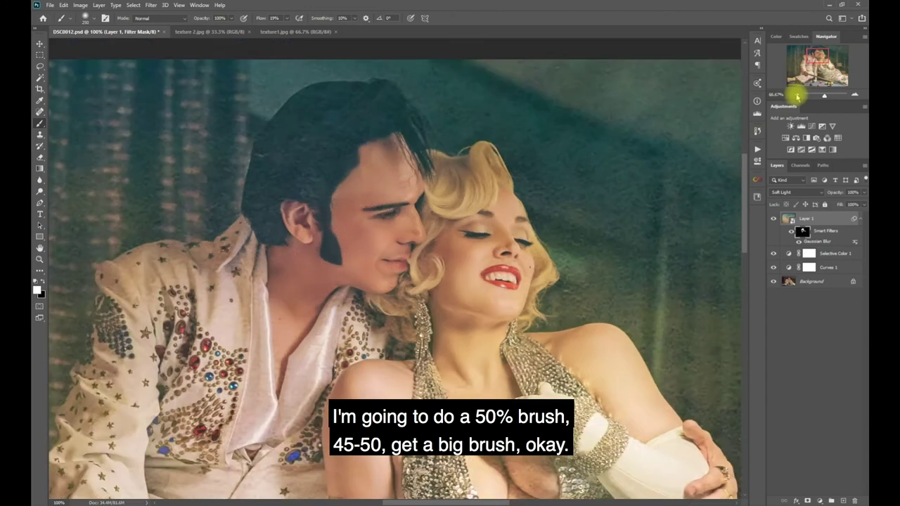
left_click(231, 18)
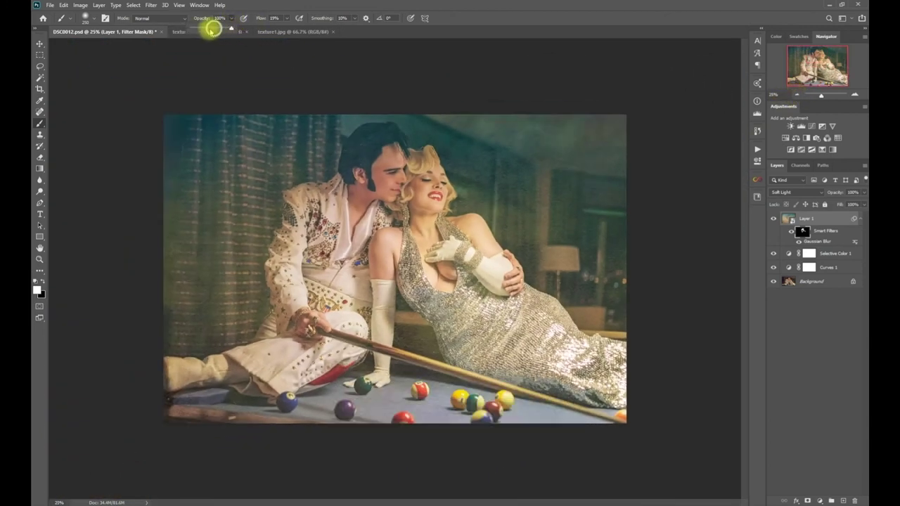
left_click_drag(211, 30, 213, 28)
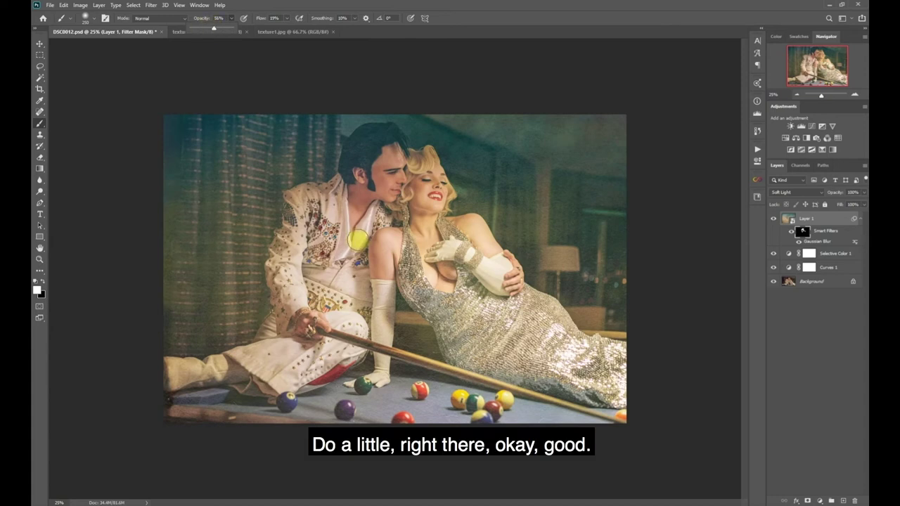
key("bracketright")
key("bracketright")
mouse_move(352, 243)
left_mouse_down()
mouse_move(380, 193)
mouse_move(366, 175)
mouse_move(337, 251)
mouse_move(371, 195)
mouse_move(335, 229)
mouse_move(340, 281)
mouse_move(376, 288)
mouse_move(432, 250)
mouse_move(443, 254)
mouse_move(490, 339)
mouse_move(490, 322)
mouse_move(580, 385)
mouse_move(636, 404)
mouse_move(420, 301)
mouse_move(404, 276)
mouse_move(383, 292)
mouse_move(380, 368)
mouse_move(372, 345)
mouse_move(461, 275)
left_mouse_up()
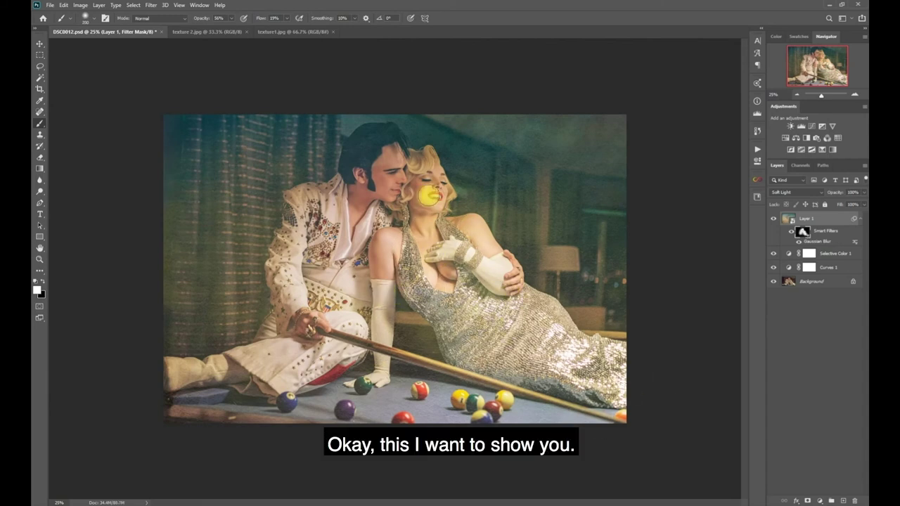
Step: Select the texture layer and compare the photo with the layer hidden and shown
left_click(836, 92)
left_click_drag(818, 67, 815, 62)
left_click(789, 220)
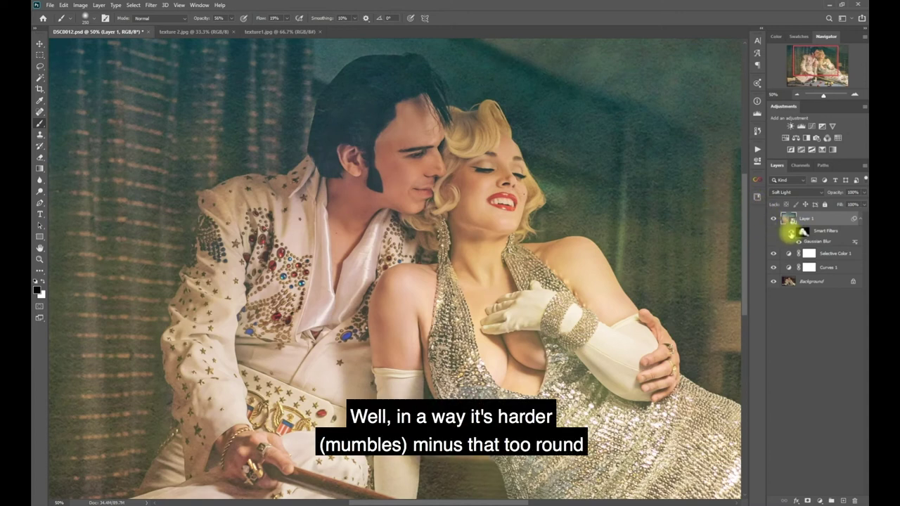
left_click(773, 218)
left_click(773, 218)
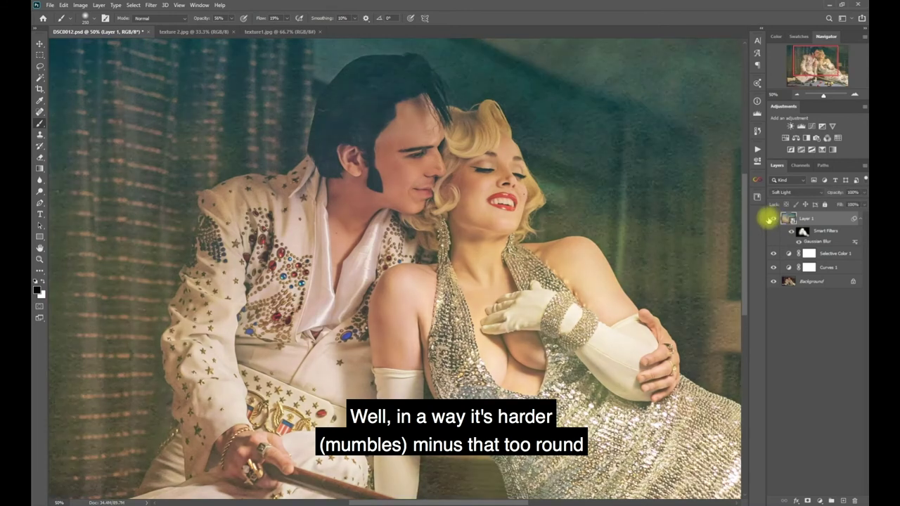
Step: Lower the texture layer's opacity to 62% and toggle its visibility to check the effect
left_click(796, 95)
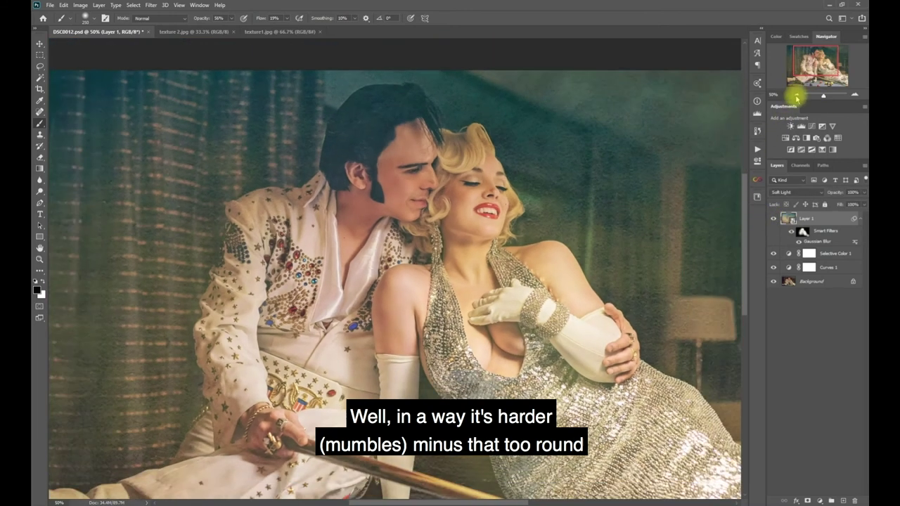
left_click(794, 94)
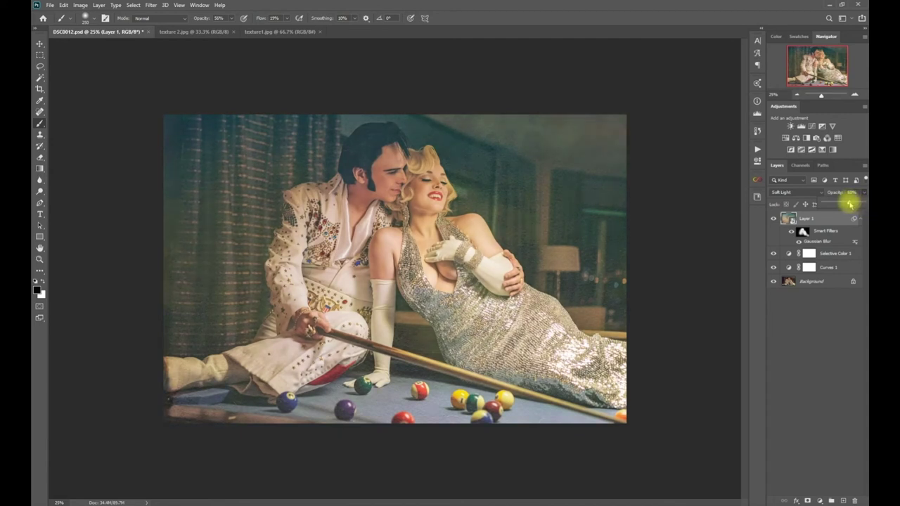
left_click_drag(849, 204, 847, 203)
left_click(772, 220)
left_click(771, 220)
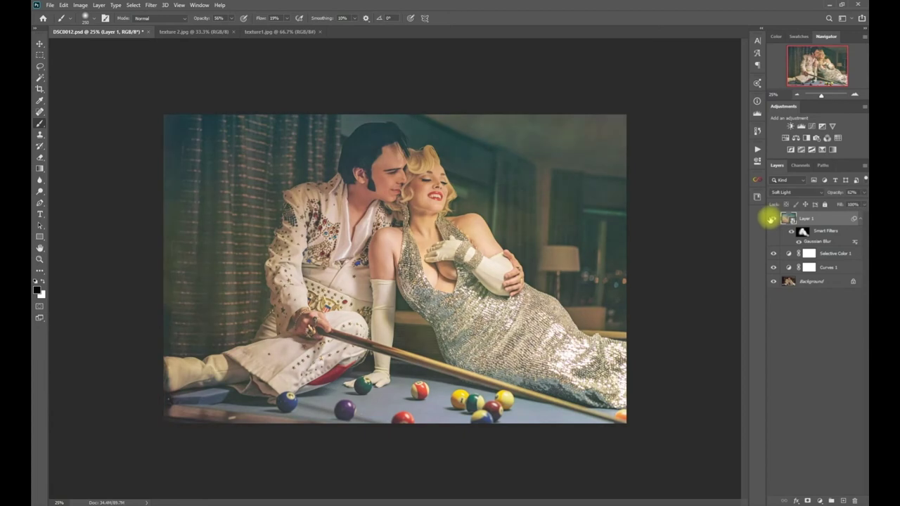
Step: Inspect the couple up close, and check the skin tones of the full photo with and without the texture
left_click(854, 94)
left_click(853, 95)
left_click_drag(844, 66, 789, 91)
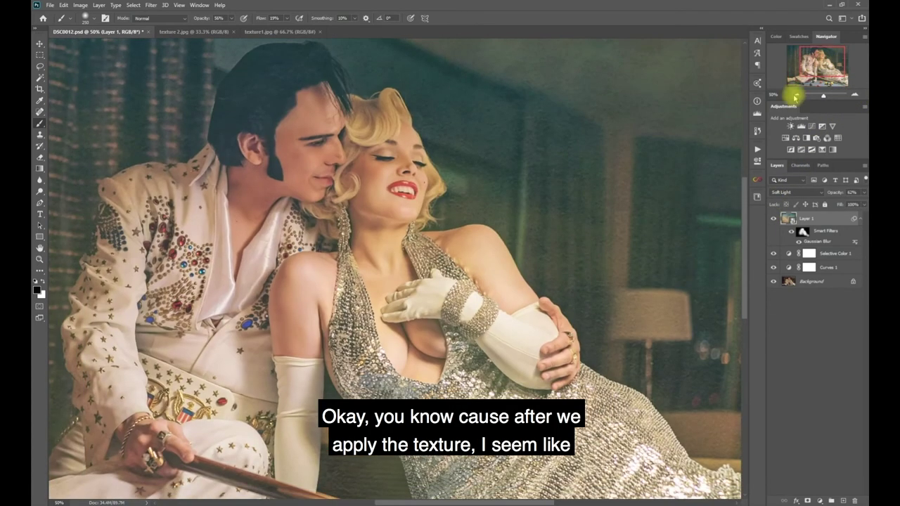
left_click(795, 96)
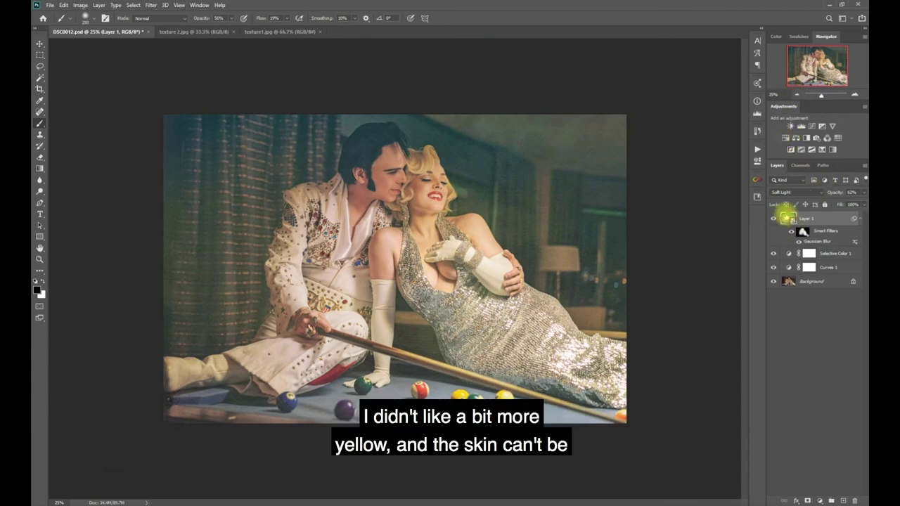
left_click(773, 218)
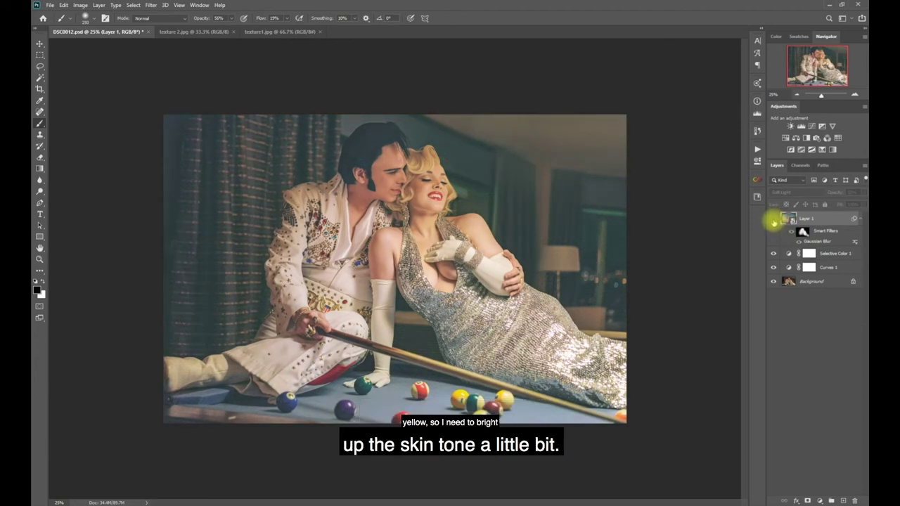
left_click(773, 219)
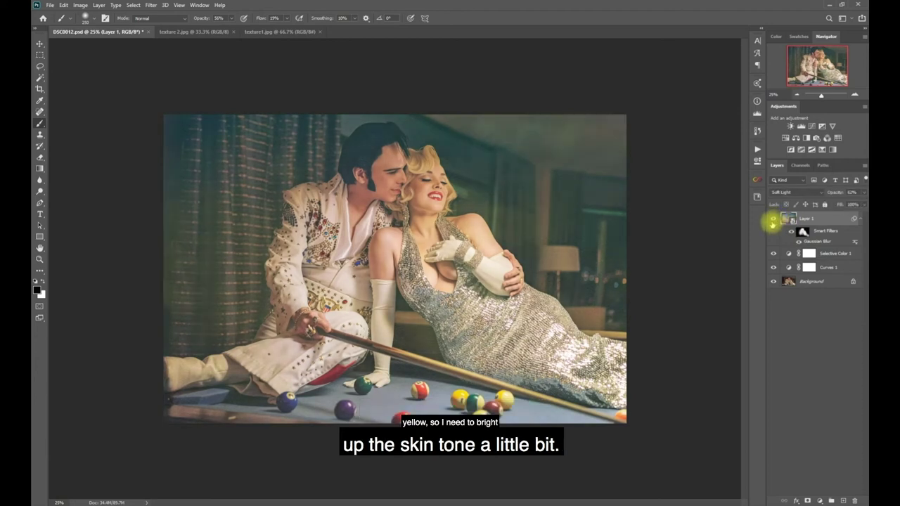
Step: Add a Gradient Map adjustment above the texture layer using the brownish-to-white gradient preset
left_click(832, 150)
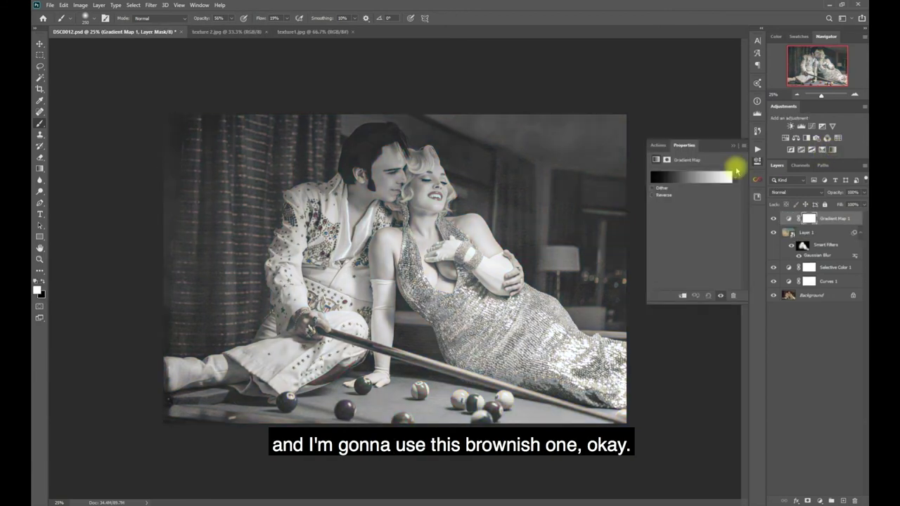
left_click(736, 178)
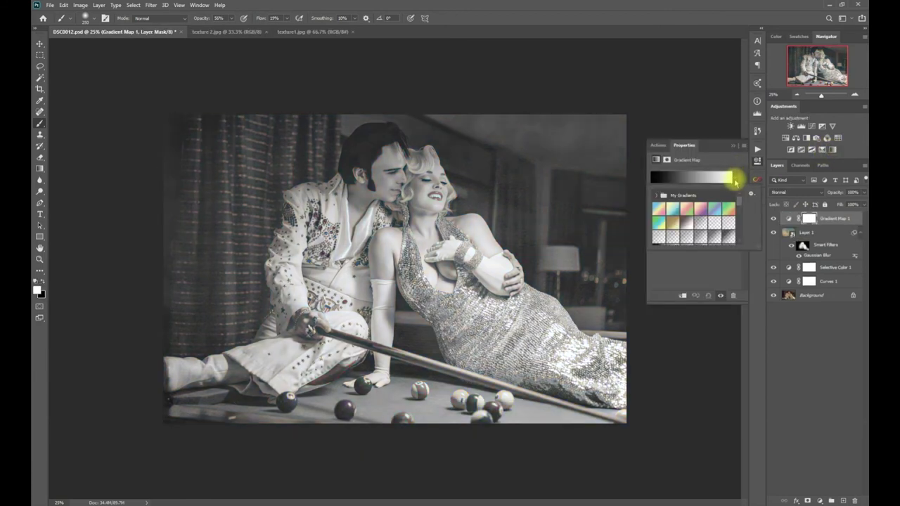
left_click(687, 224)
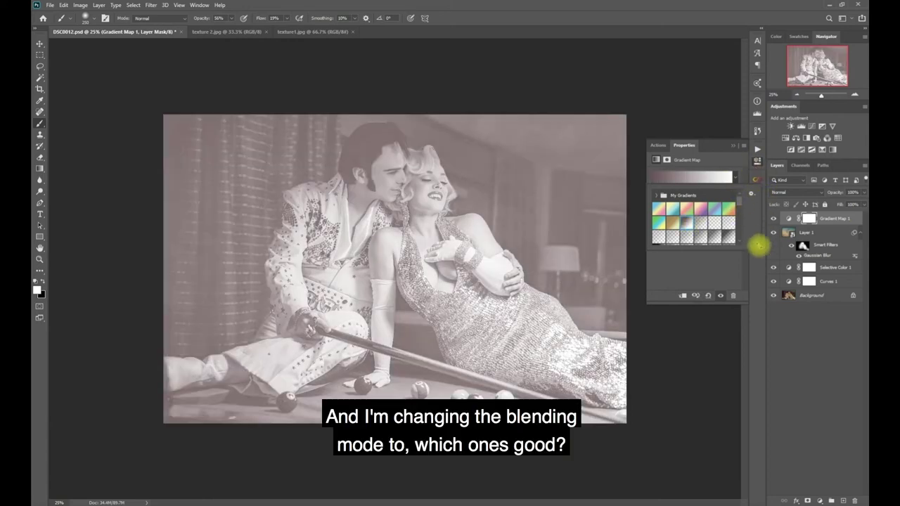
left_click(748, 265)
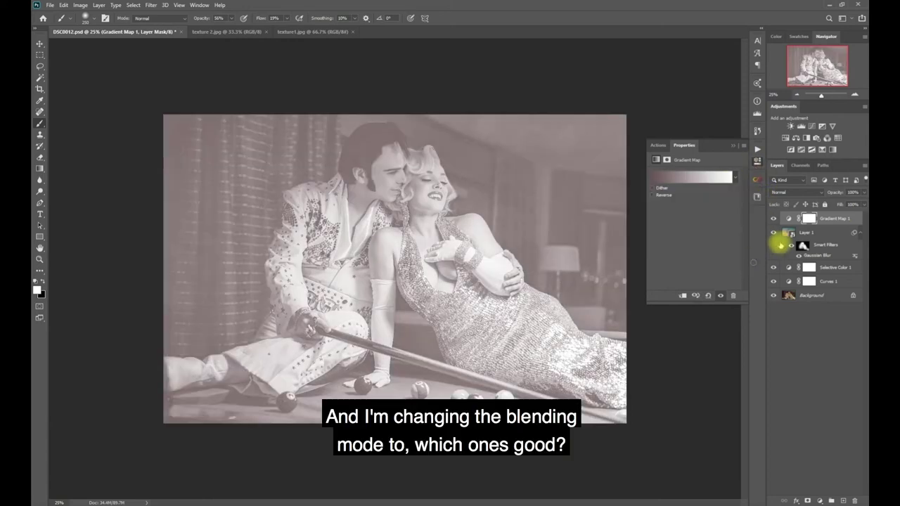
Step: Set the Gradient Map layer's blend mode to Soft Light and lower its opacity to 30%
left_click(796, 191)
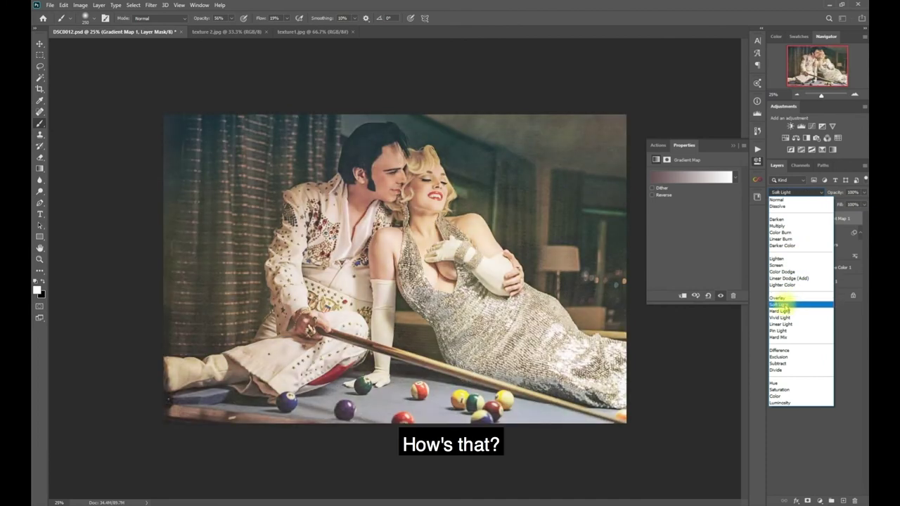
left_click(780, 305)
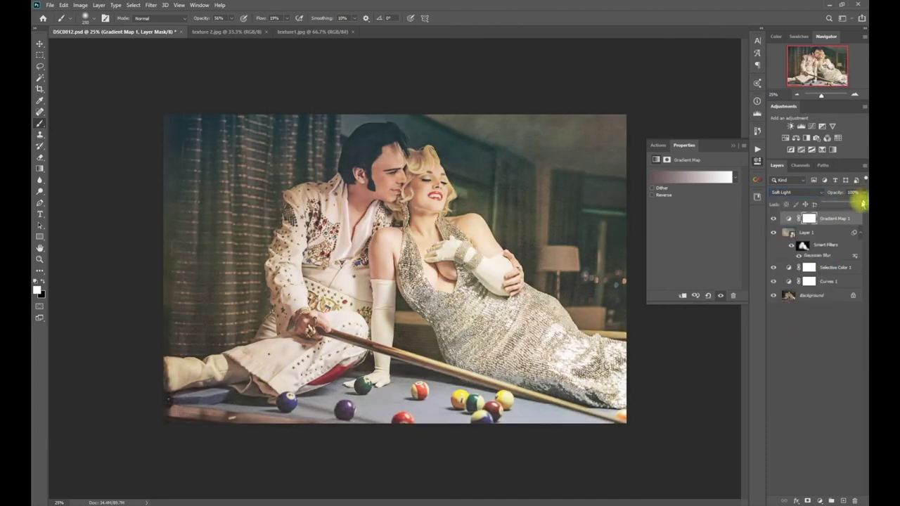
left_click_drag(861, 204, 834, 203)
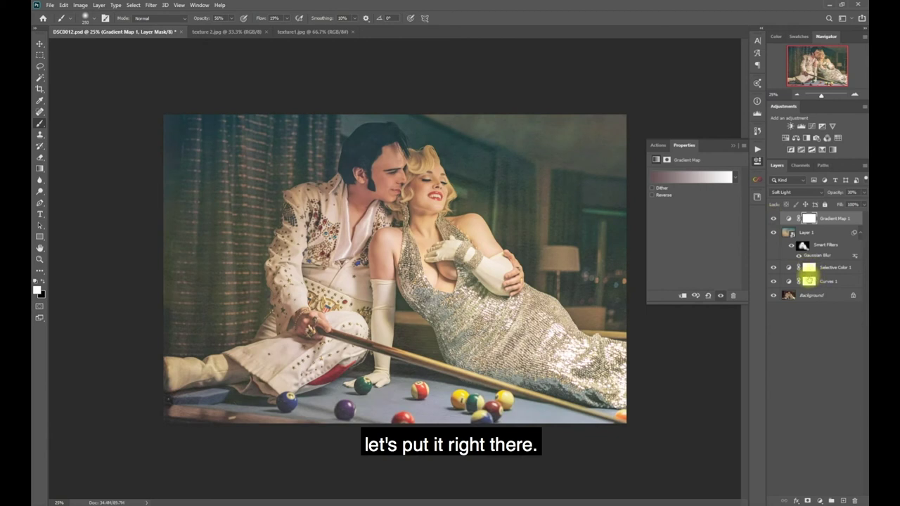
Step: Set the black point of the existing Curves adjustment to an output of 50 and compare the photo with that layer hidden and shown
left_click(788, 281)
left_click(676, 239)
left_click_drag(671, 242, 667, 245)
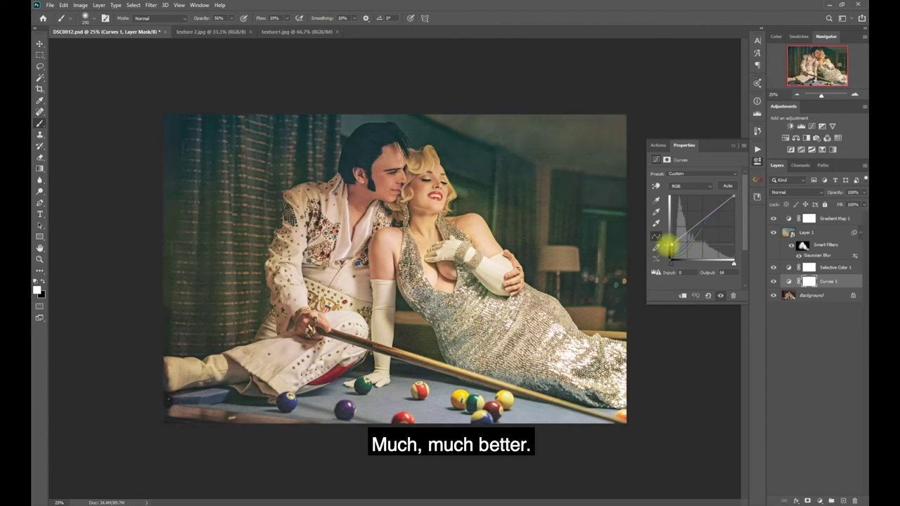
left_click(773, 281)
left_click(773, 281)
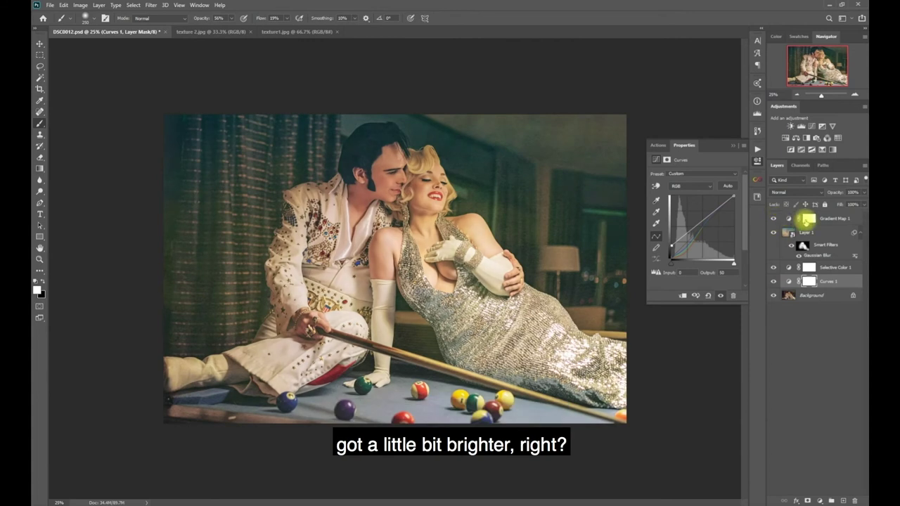
Step: Add a Photo Filter adjustment above the gradient map and set its filter to Cyan
left_click(825, 219)
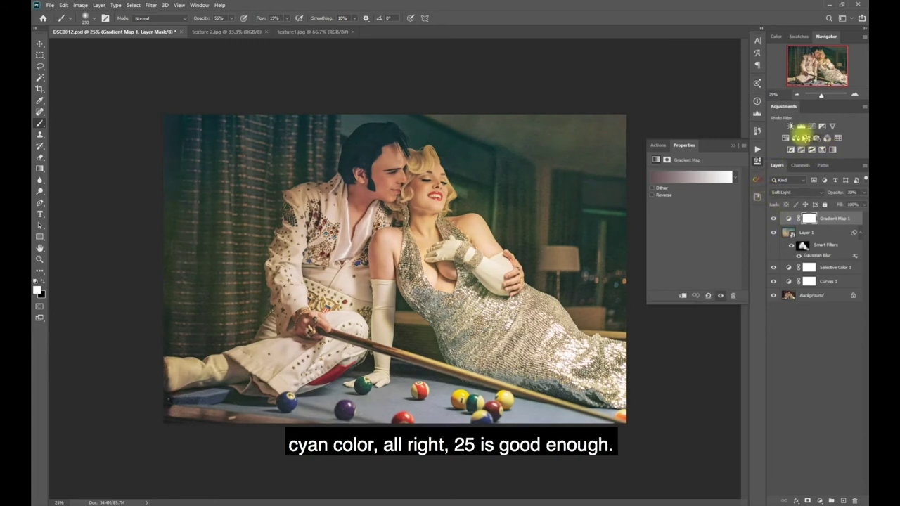
left_click(817, 138)
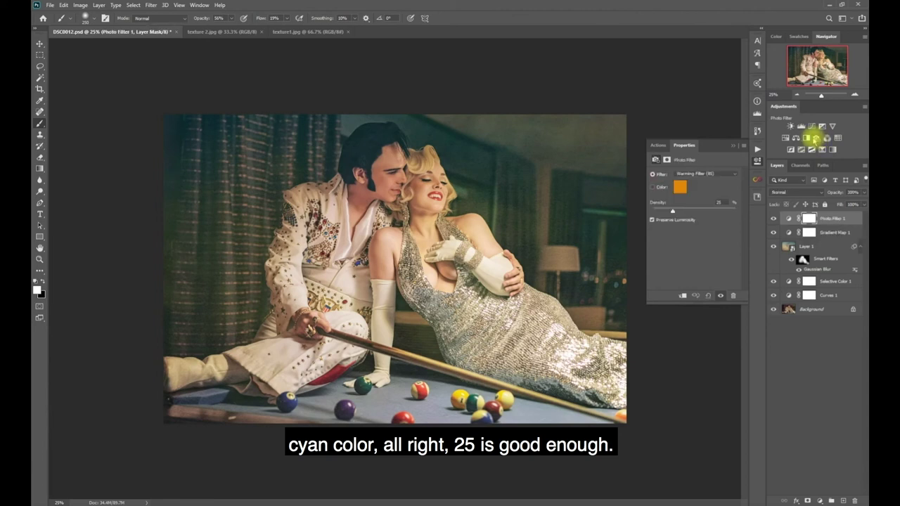
left_click(705, 174)
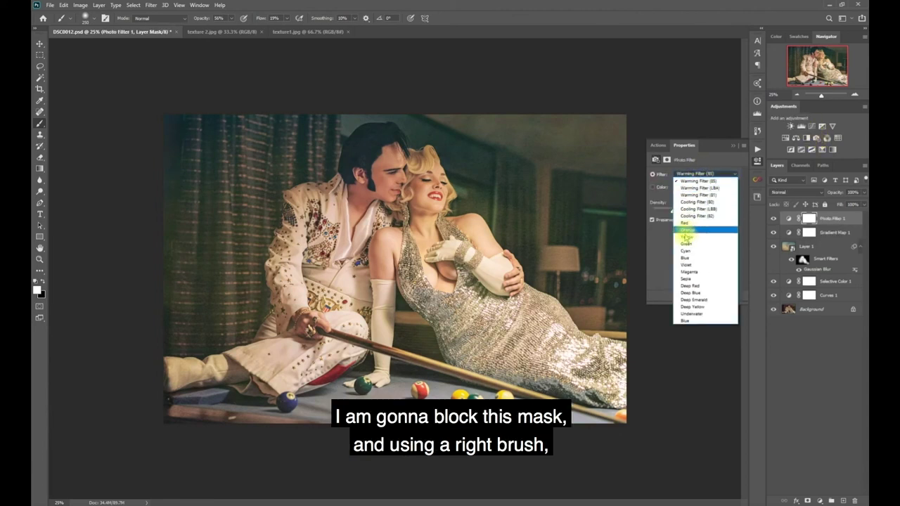
left_click(680, 247)
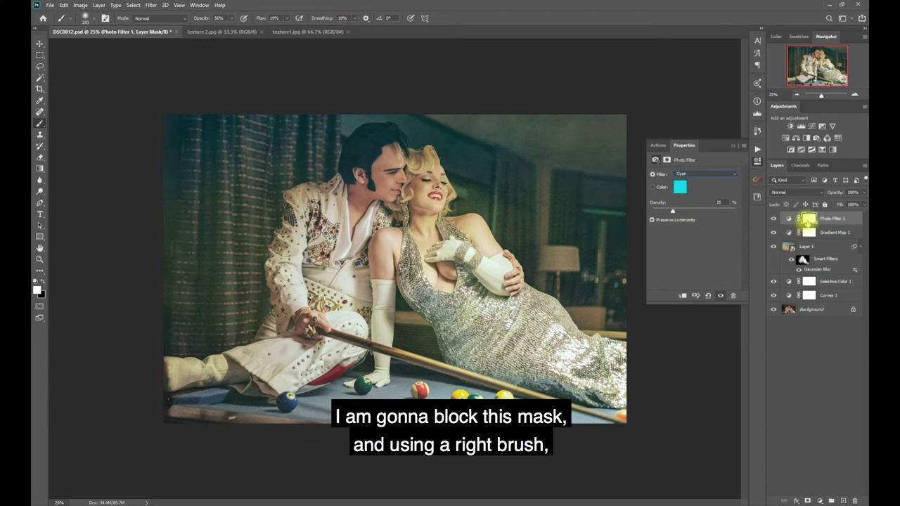
Step: Invert the Photo Filter mask to black and paint white over the couple's skin with the soft brush
left_click(808, 219)
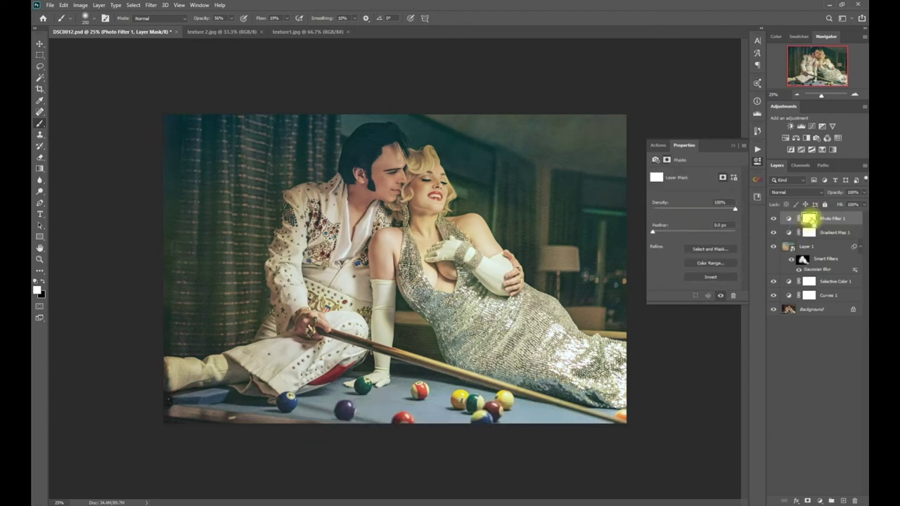
key("ctrl+i")
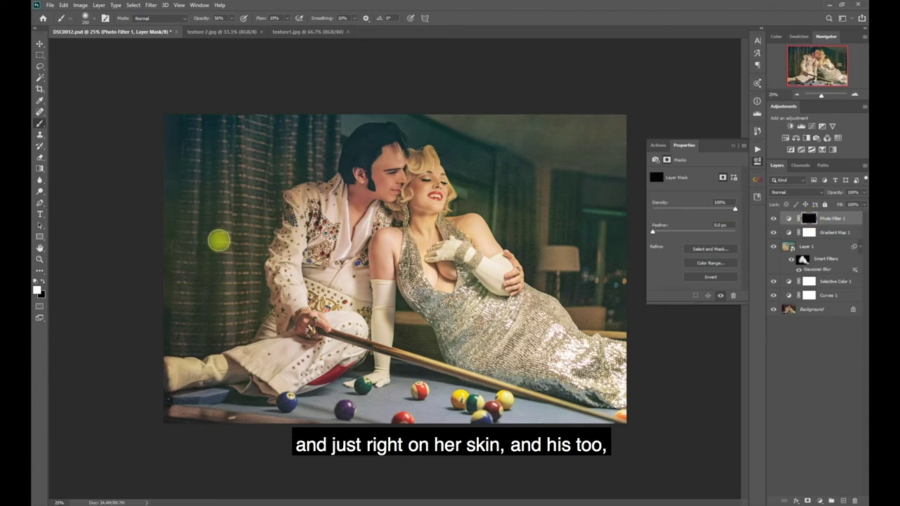
mouse_move(386, 211)
left_mouse_down()
mouse_move(392, 171)
mouse_move(355, 219)
mouse_move(396, 217)
mouse_move(427, 185)
mouse_move(429, 217)
mouse_move(437, 213)
mouse_move(396, 234)
left_mouse_up()
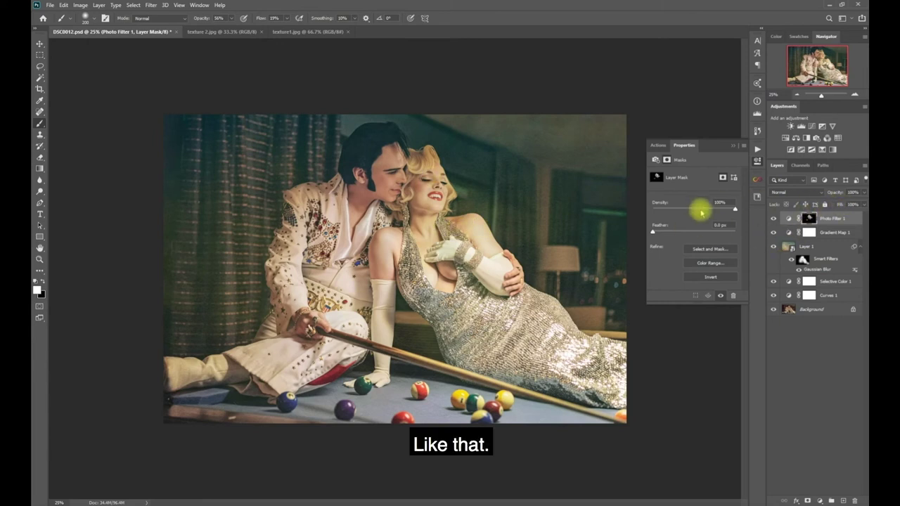
Step: Feather the Photo Filter mask by 6.6 px, check it on its own, and lower the layer's opacity to about 50%
key("alt")
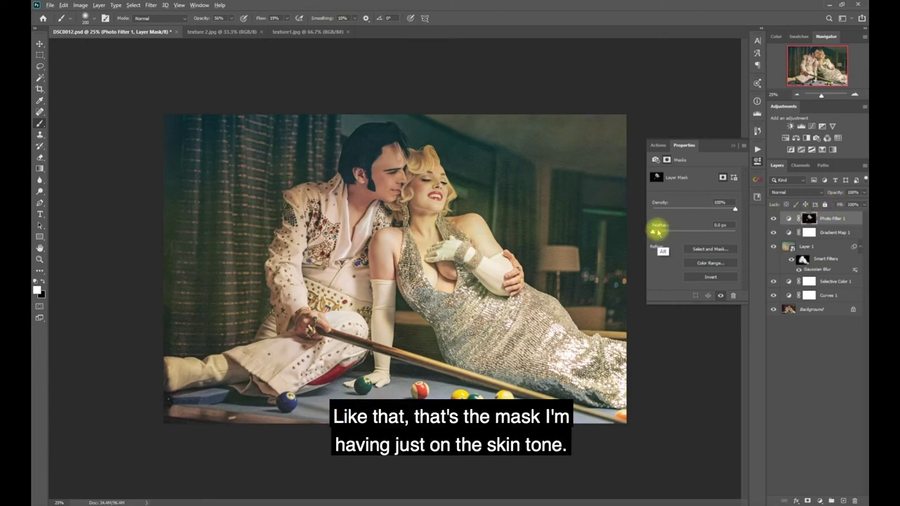
left_click_drag(653, 233, 683, 236)
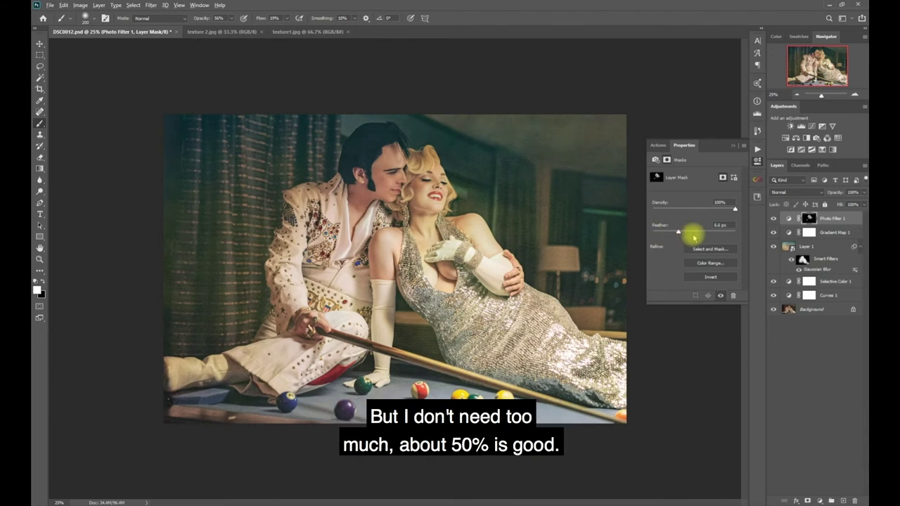
left_click(808, 218, "alt")
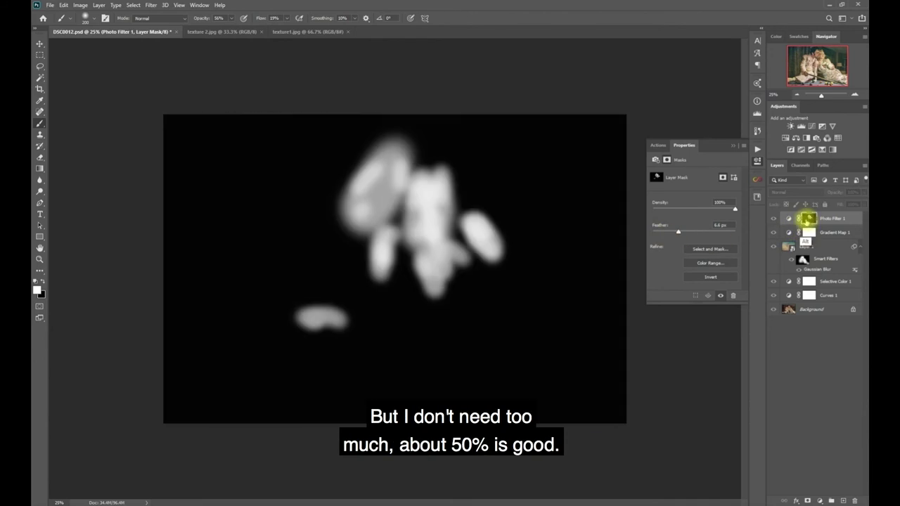
left_click(806, 219, "alt")
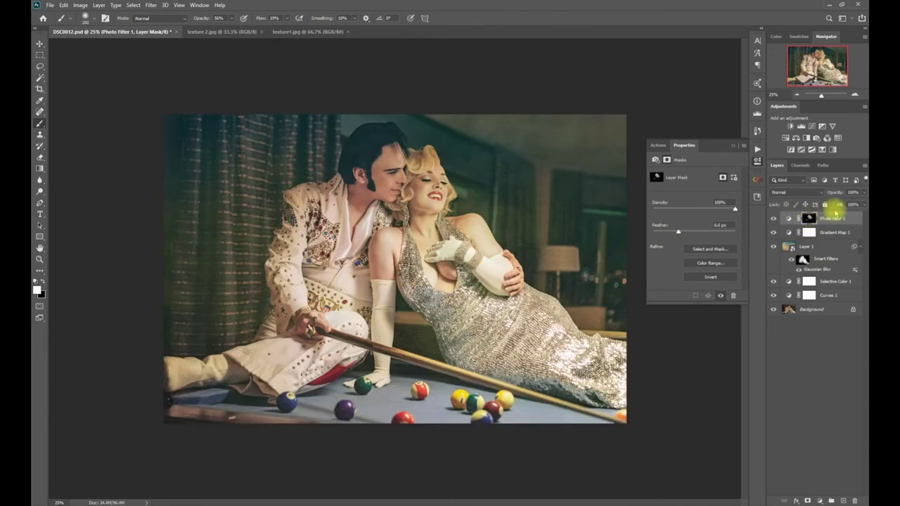
left_click_drag(861, 197, 844, 203)
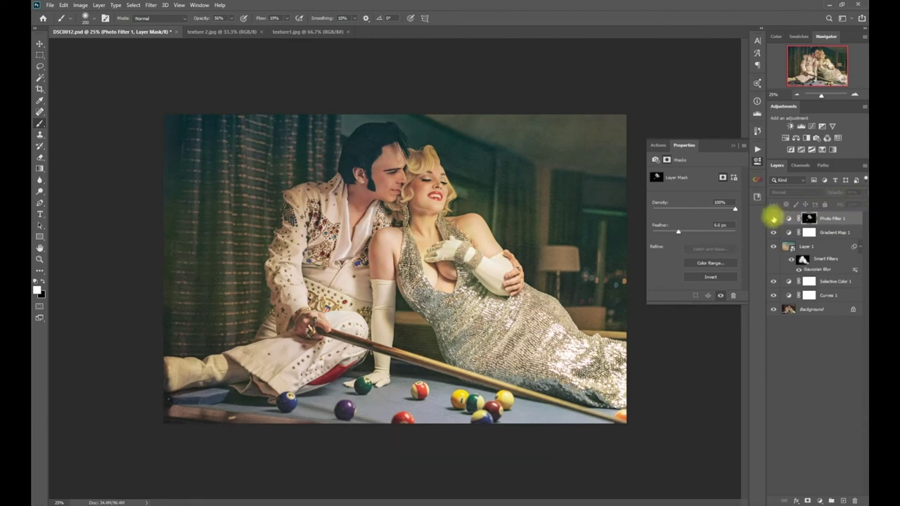
Step: Compare the photo with the Gradient Map hidden and shown, and against the original background alone
left_click(827, 232)
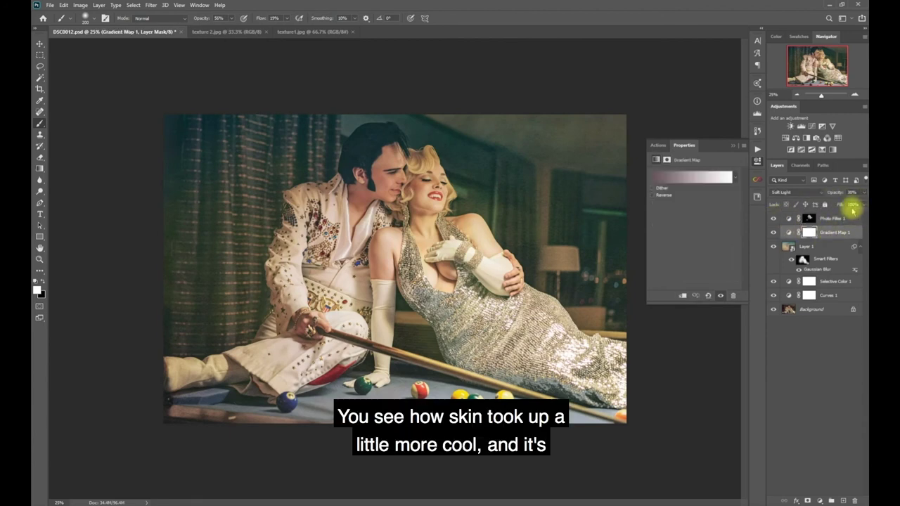
left_click(774, 231)
left_click(774, 232)
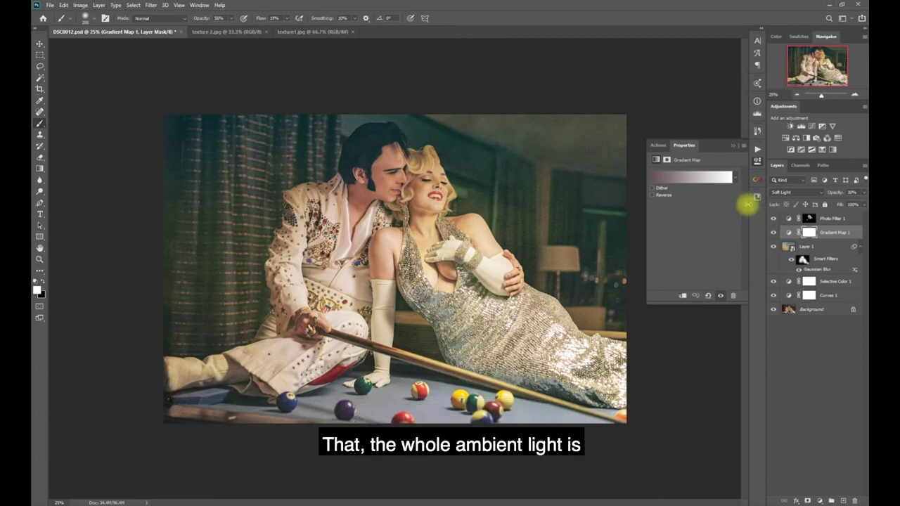
left_click(774, 312, "alt")
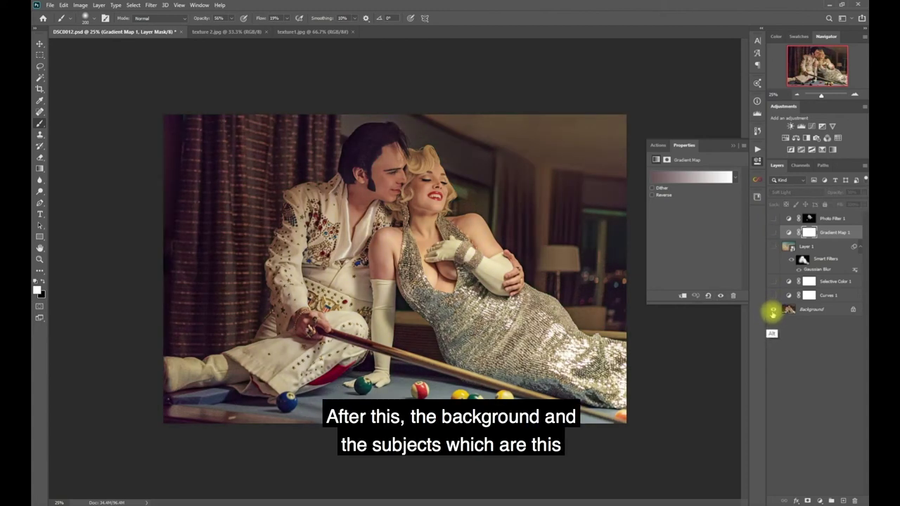
left_click(773, 311, "alt")
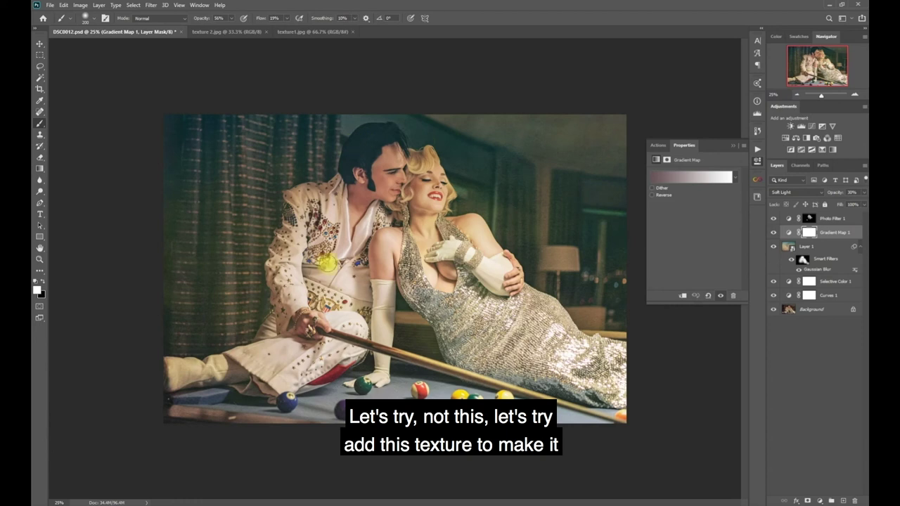
Step: Copy the texture 2.jpg image into the DSC0012.psd photo, accepting the color profile conversion
left_click(314, 31)
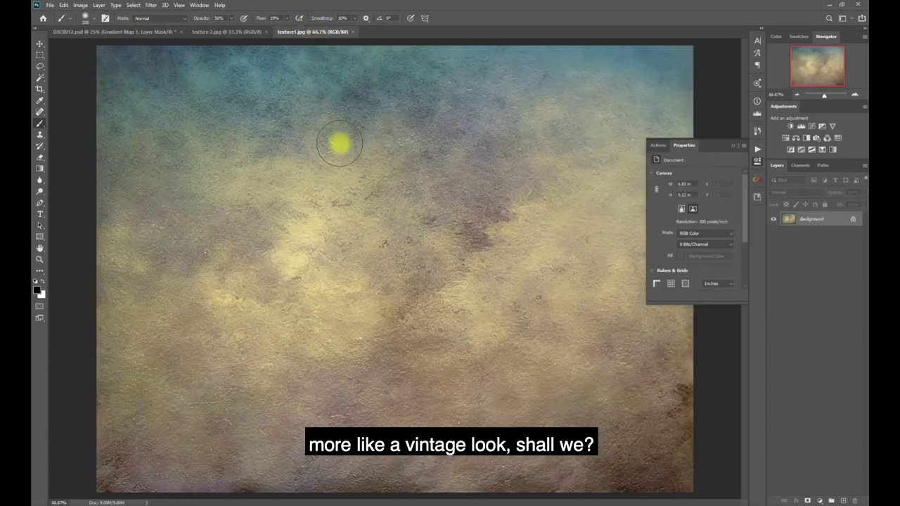
left_click(231, 32)
key("v")
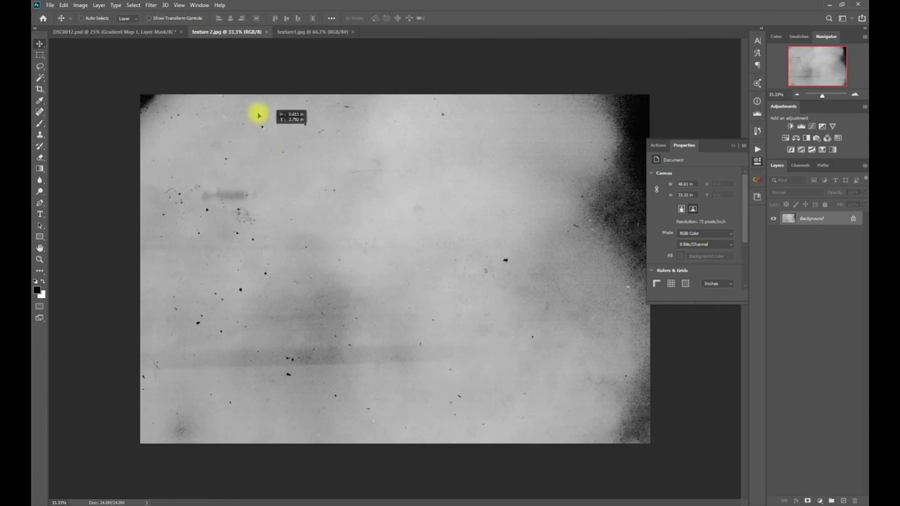
left_click(160, 31)
key("ctrl+v")
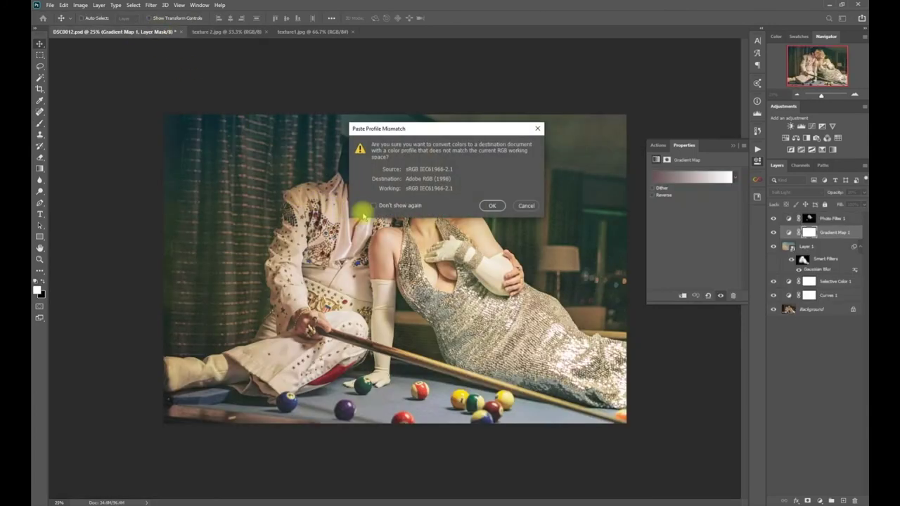
left_click(482, 207)
Step: Align the scratched texture with the photo's upper-left corner and scale it to about 14.25 in wide, covering the whole picture
left_click_drag(429, 195, 463, 248)
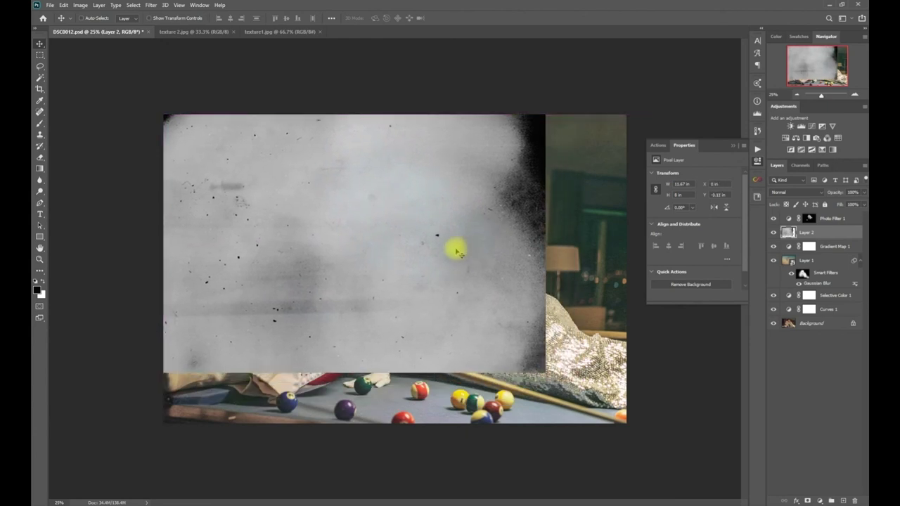
key("ctrl+t")
left_click_drag(545, 373, 619, 428)
key("Return")
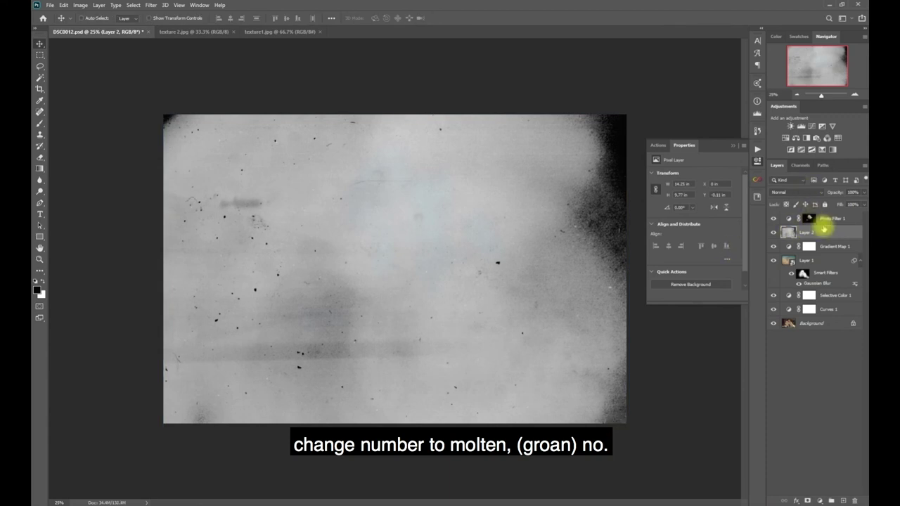
Step: Place the scratched texture layer above the Photo Filter layer and set its blend mode to Multiply
left_click(818, 191)
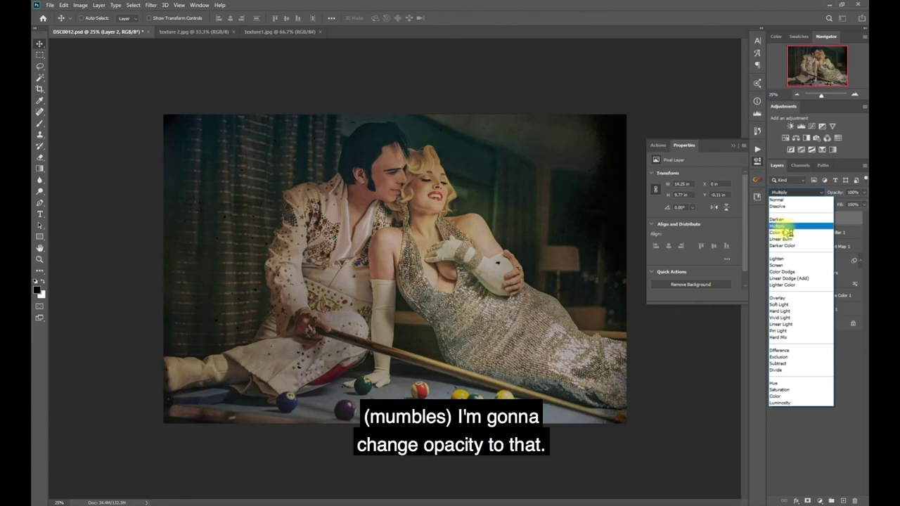
left_click(785, 232)
left_click(796, 192)
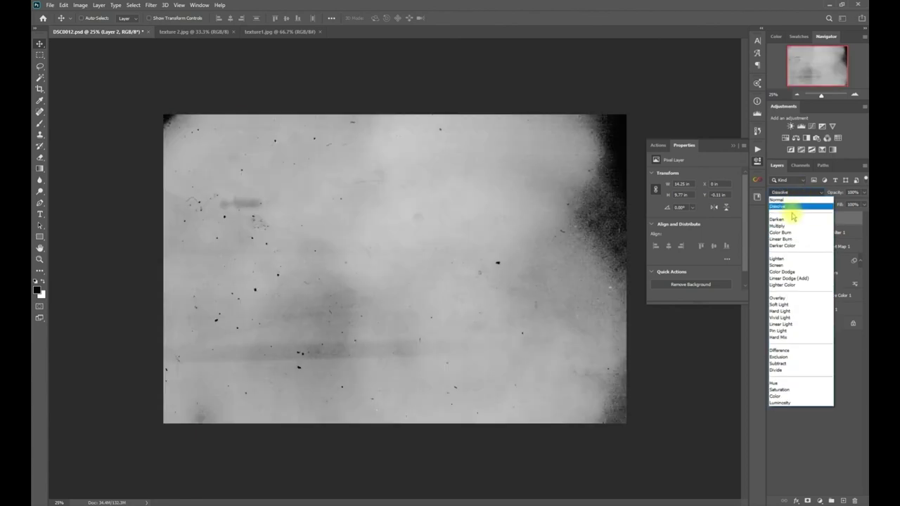
left_click(788, 225)
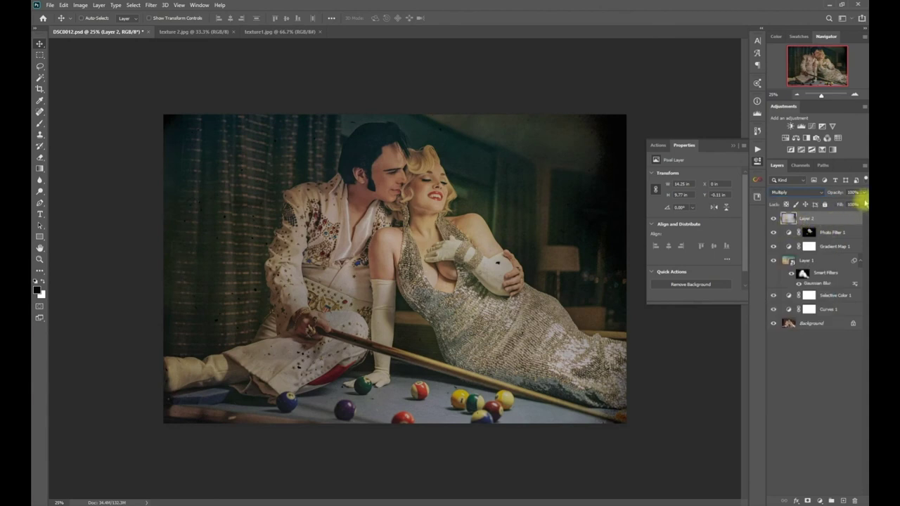
Step: Lower the scratched texture layer's opacity to 49% and compare the photo with it hidden and shown
left_click_drag(863, 194, 843, 205)
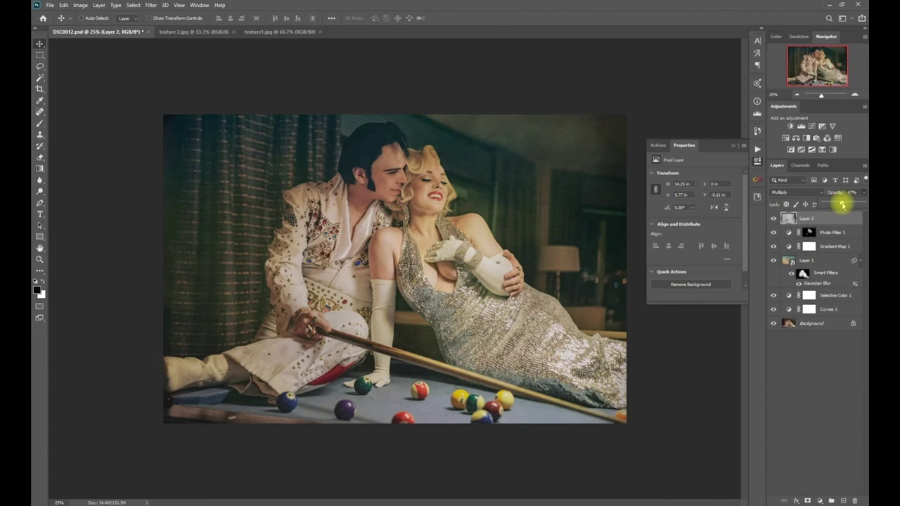
left_click(773, 218)
left_click(773, 218)
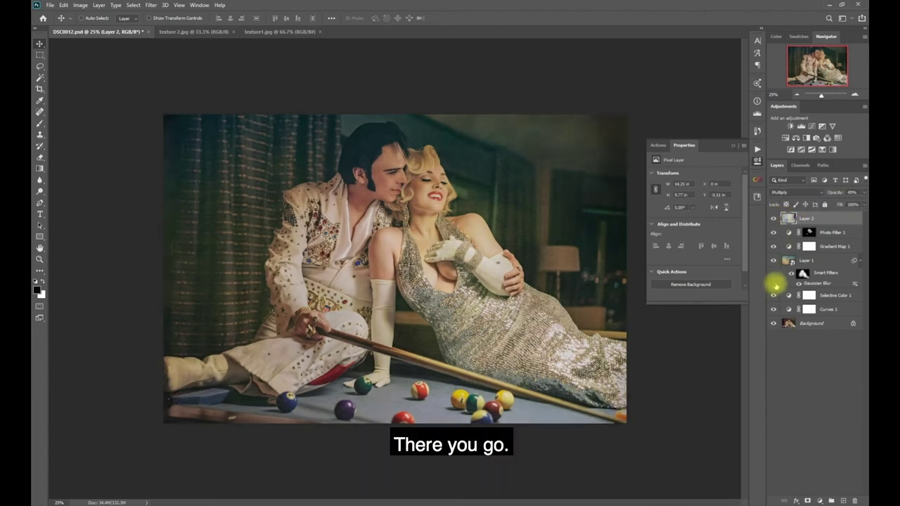
Step: Flip the scratched texture layer vertically and compare the photo with that layer hidden and shown
key("ctrl+t")
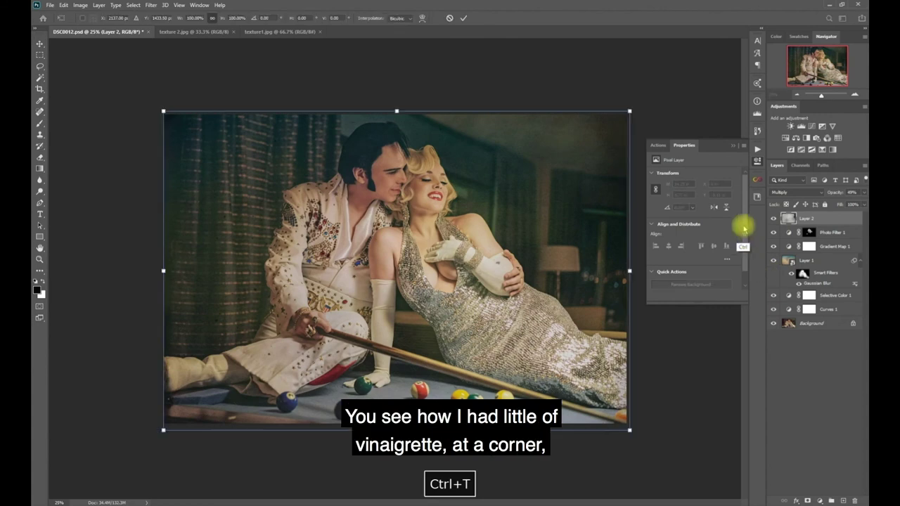
right_click(500, 227)
left_click(520, 384)
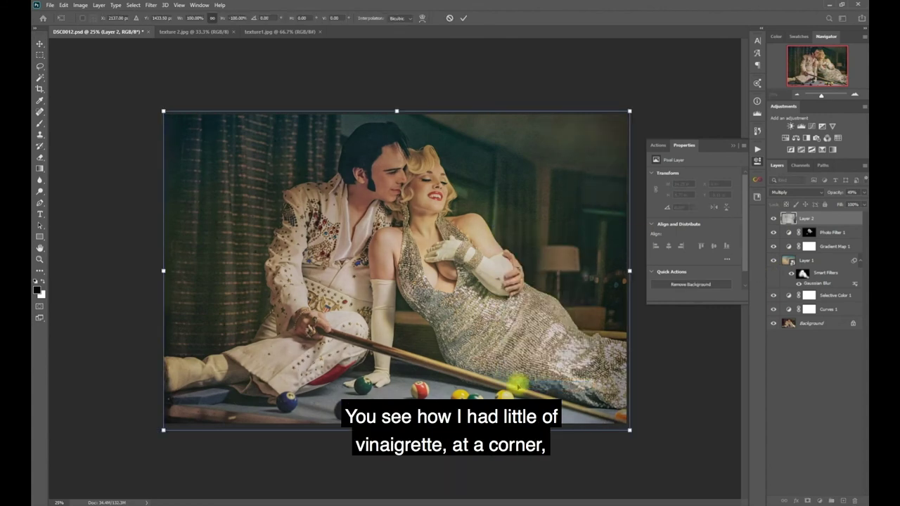
key("Return")
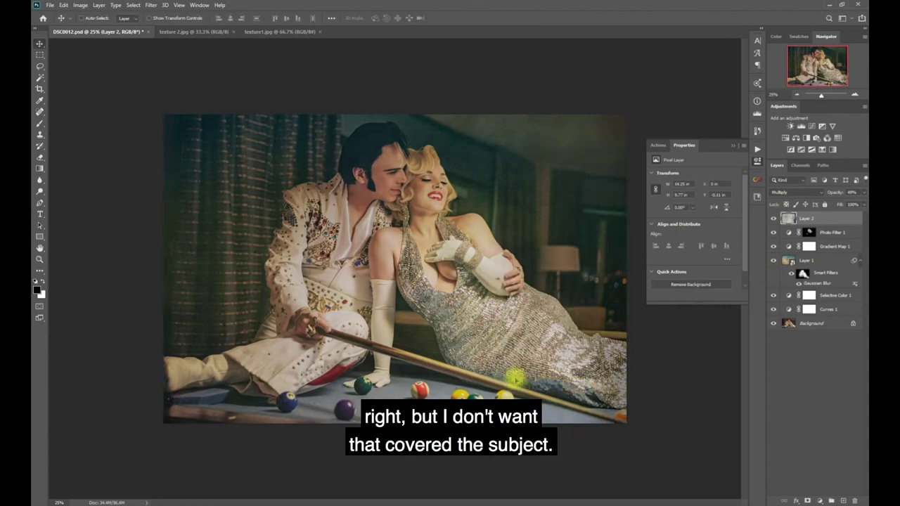
left_click(773, 219)
left_click(773, 220)
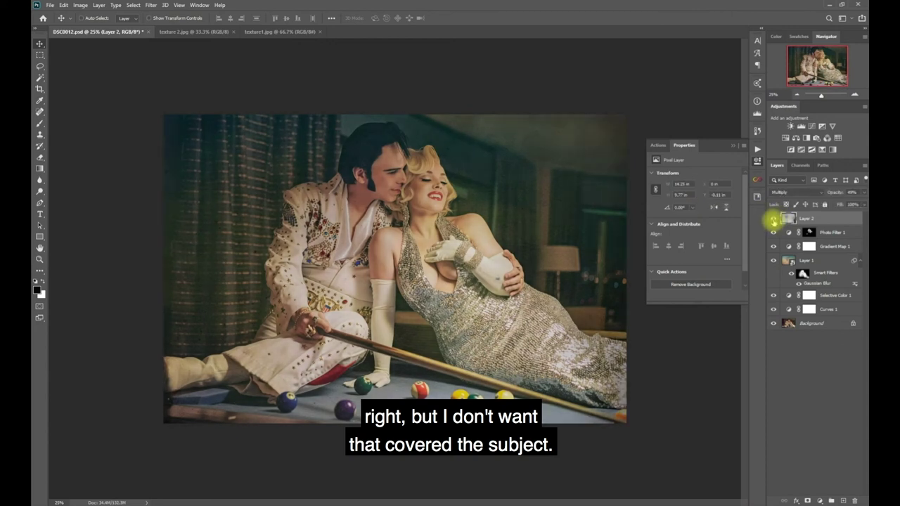
left_click(773, 219)
left_click(773, 219)
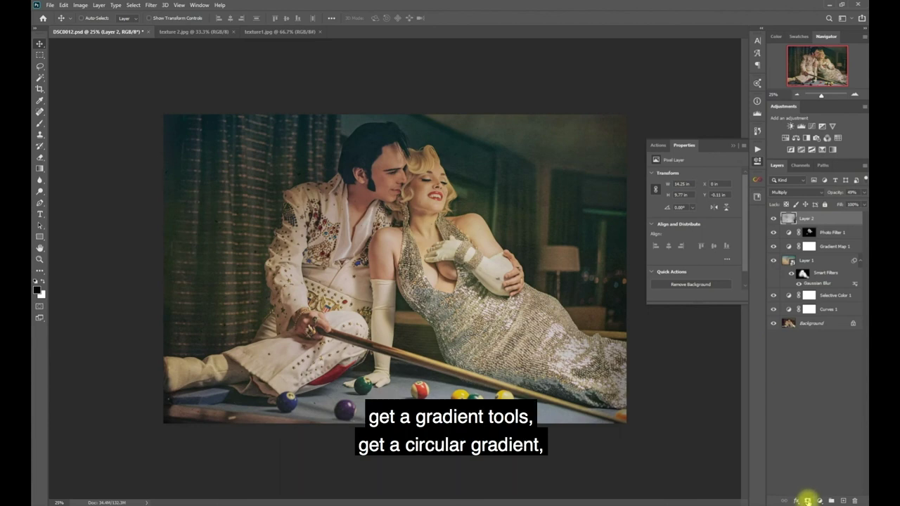
Step: Add a layer mask to the scratched texture and fade it over the couple with a black-to-transparent radial gradient centred near the woman's neck
left_click(807, 501)
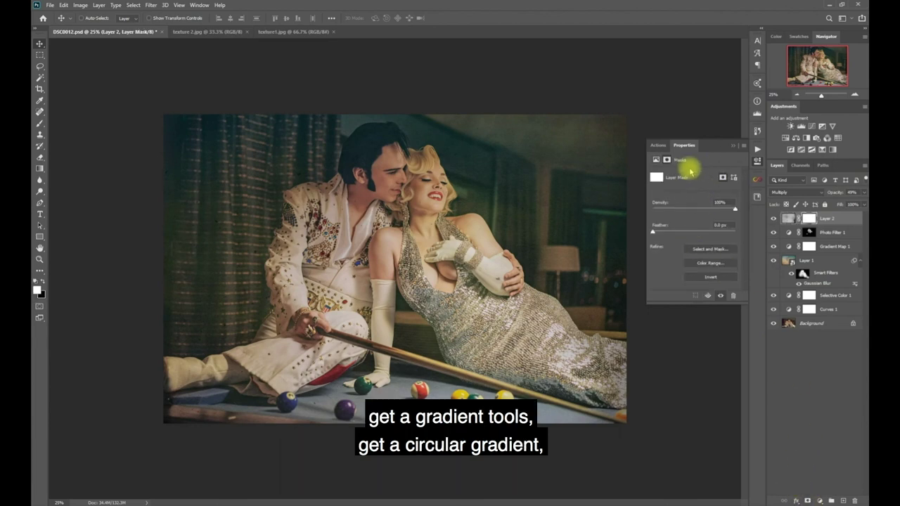
left_click(39, 169)
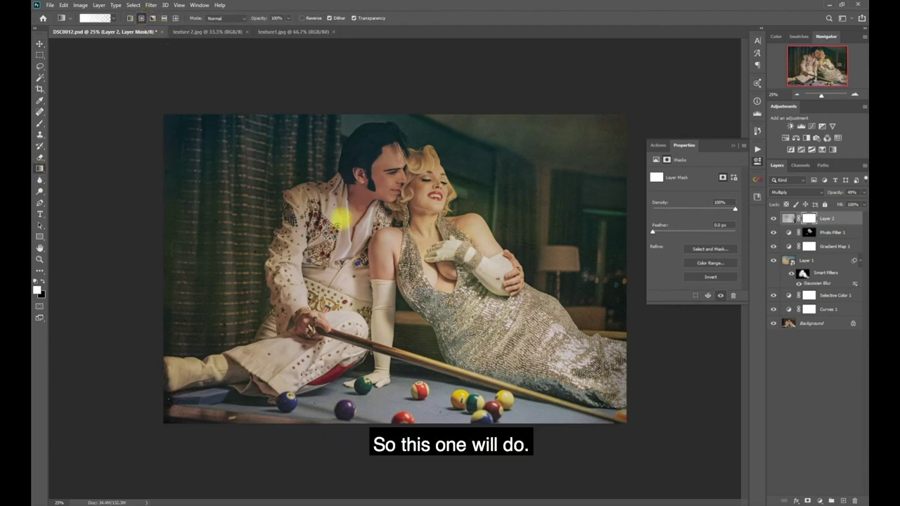
key("x")
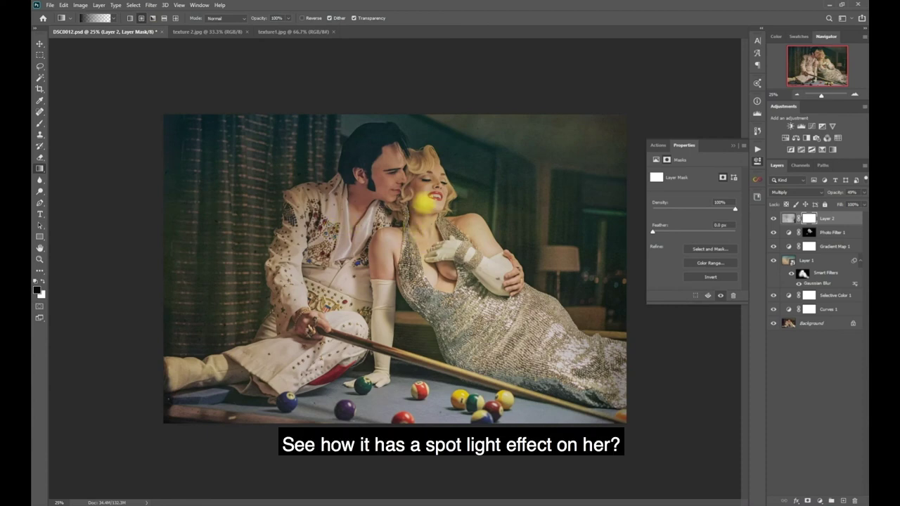
left_click_drag(411, 211, 496, 367)
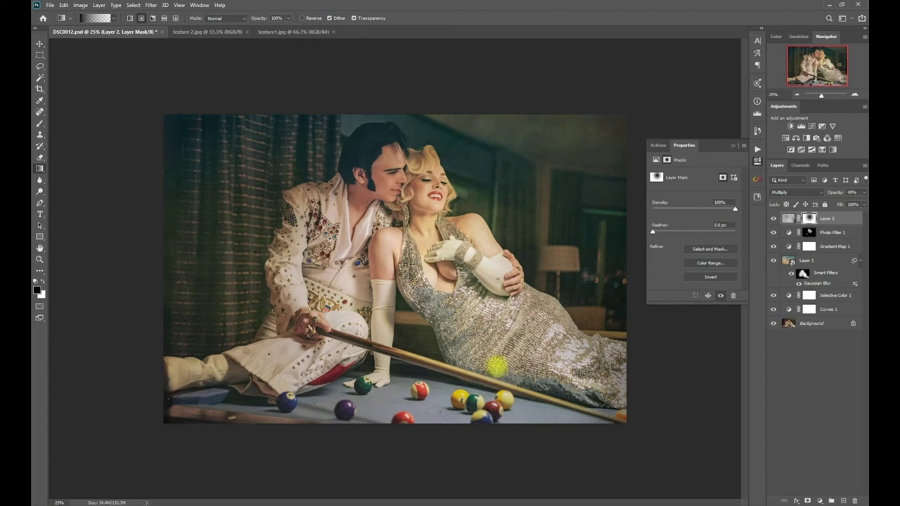
left_click_drag(417, 208, 490, 357)
Step: Feather the scratched texture's mask to about 23.3 px and compare the photo with the mask disabled and enabled
left_click_drag(653, 232, 690, 242)
left_click(719, 296)
left_click(719, 296)
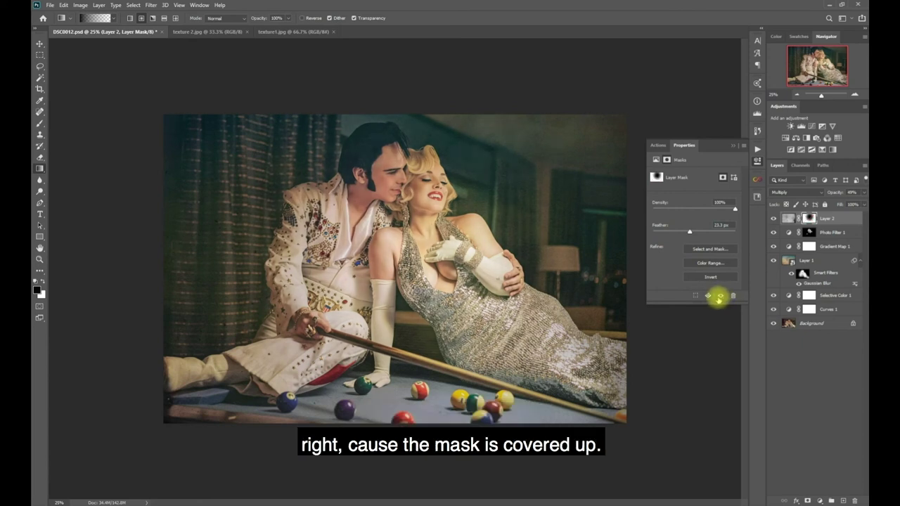
left_click(718, 297)
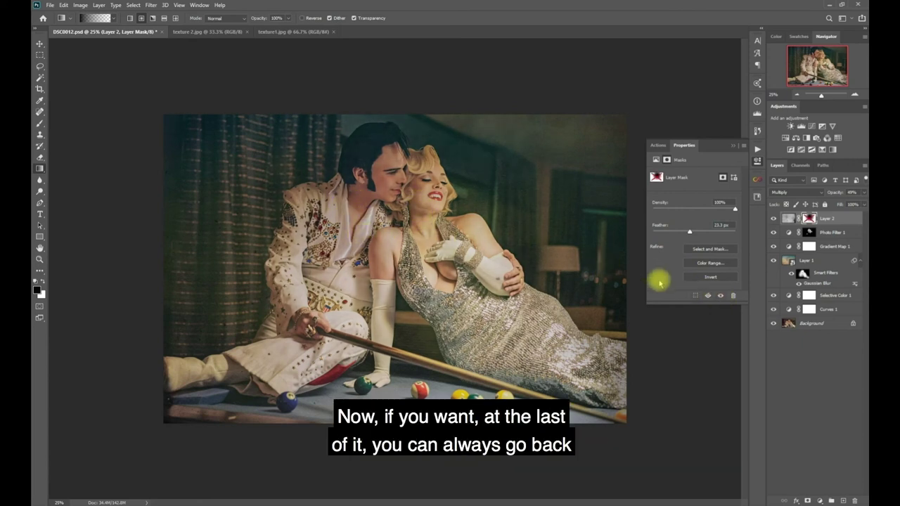
left_click(720, 297)
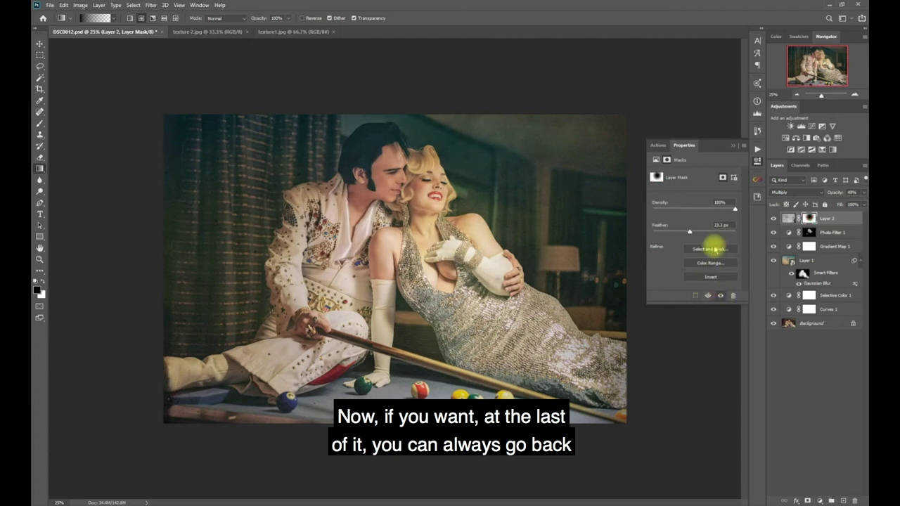
Step: Add a Levels adjustment above all layers with input black point 5 and white point 247, and check its effect on the photo
left_click(800, 127)
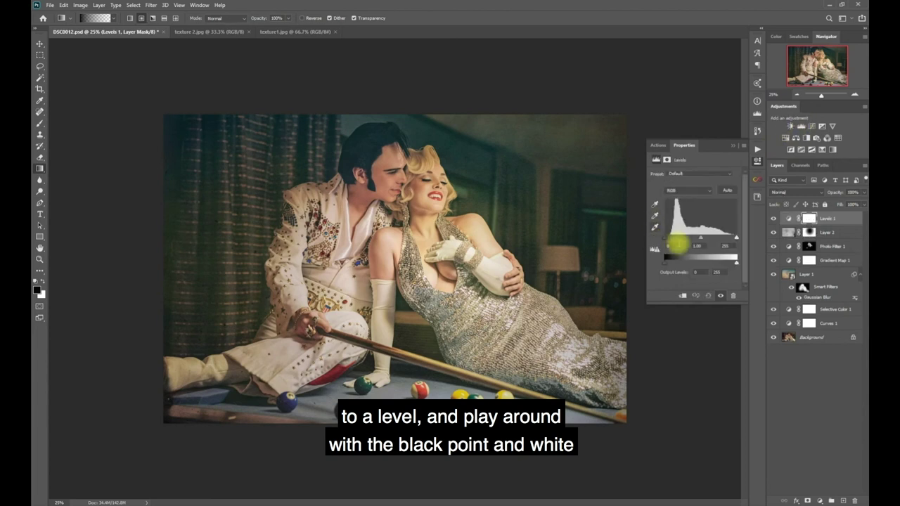
left_click(670, 238)
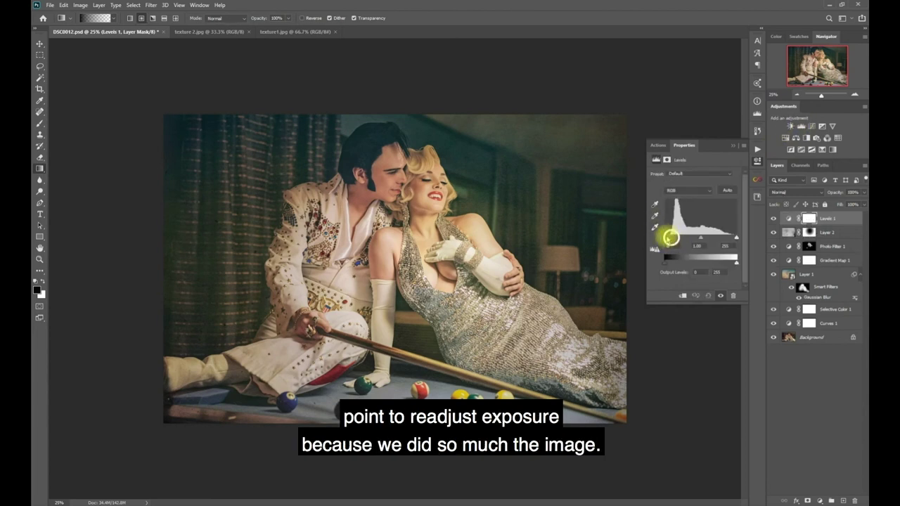
left_click_drag(666, 240, 666, 240)
left_click_drag(737, 239, 733, 239)
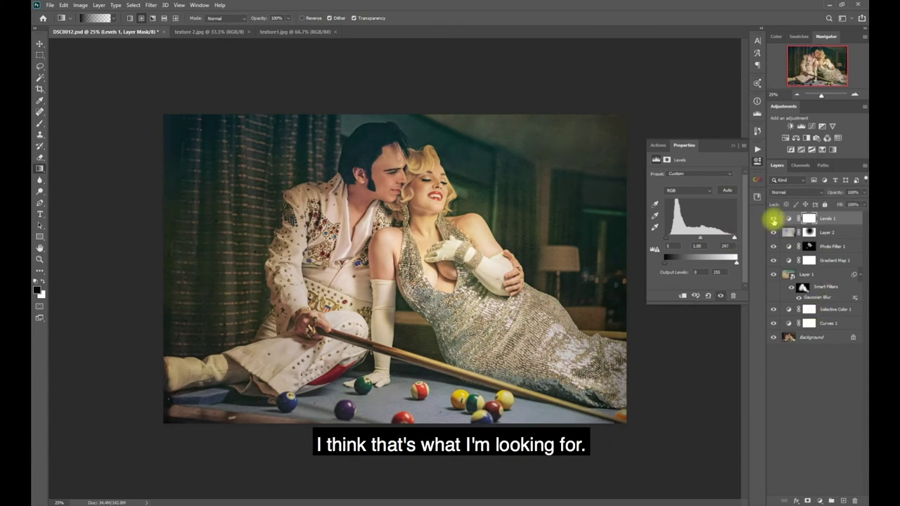
left_click(773, 219)
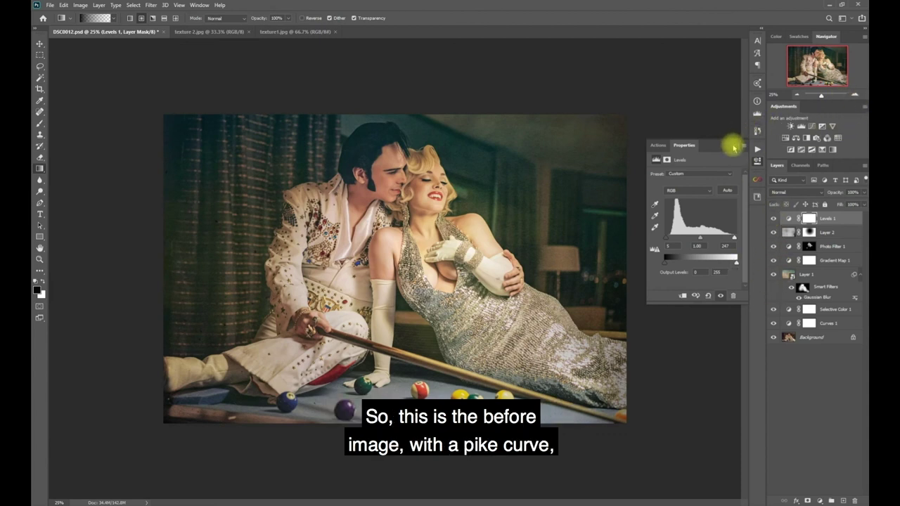
Step: Isolate the Background photo and turn the layers above it back on one by one, from Curves 1 up to Levels 1
left_click(735, 143)
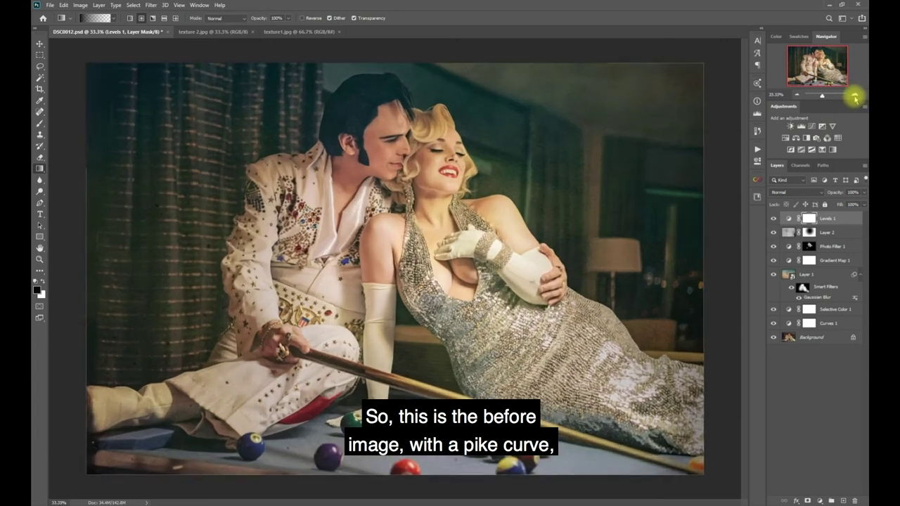
left_click(853, 94)
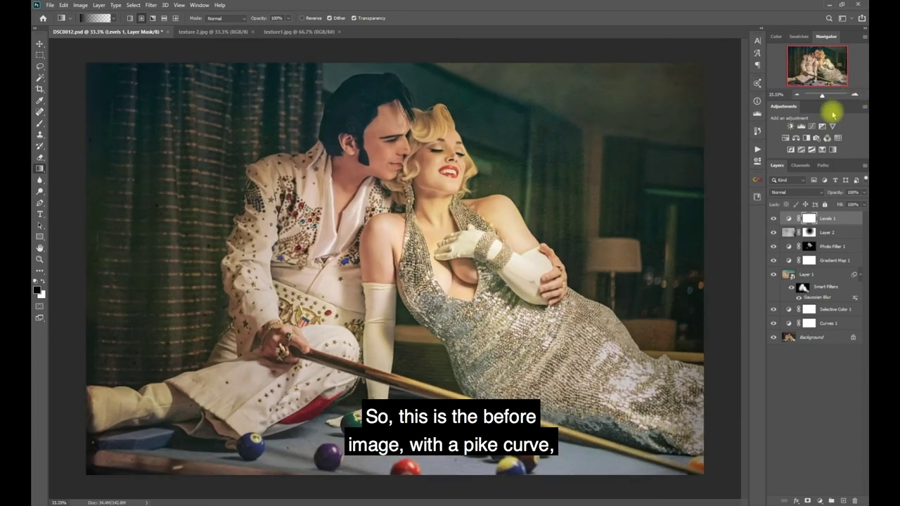
left_click(772, 338, "alt")
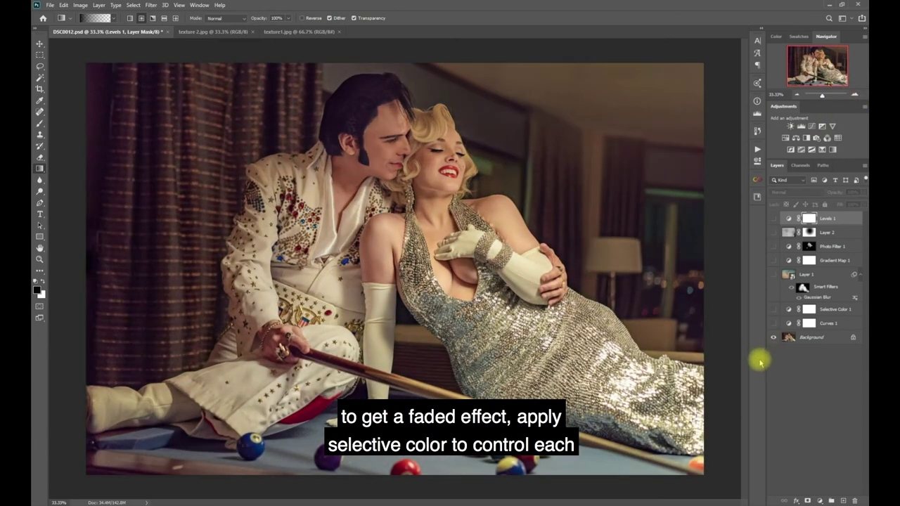
left_click(774, 323)
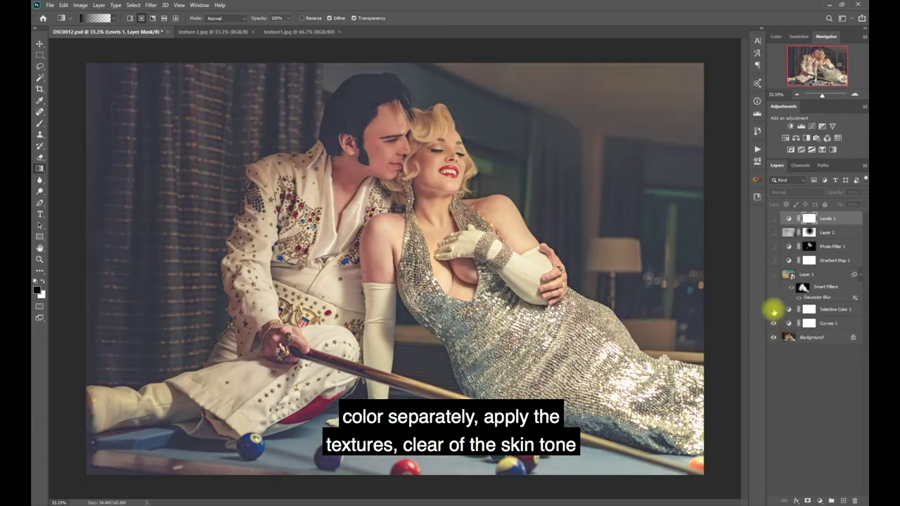
left_click(773, 310)
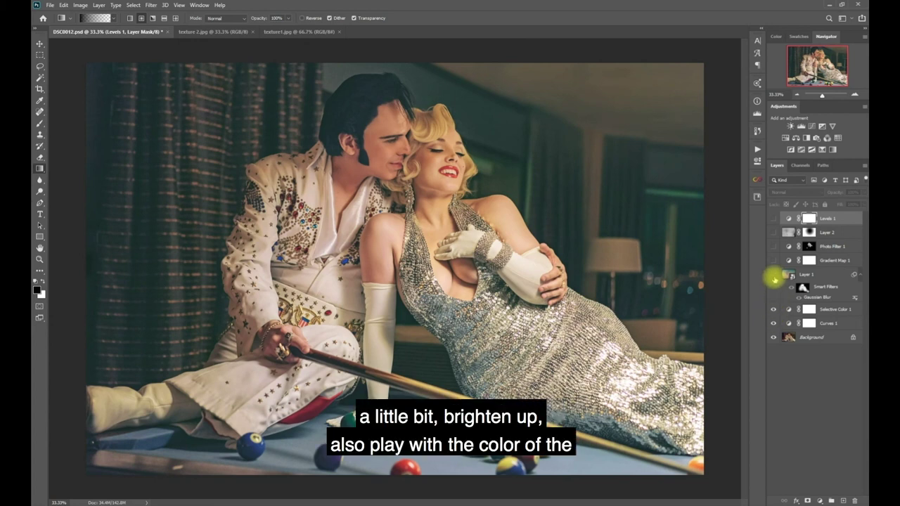
left_click(773, 275)
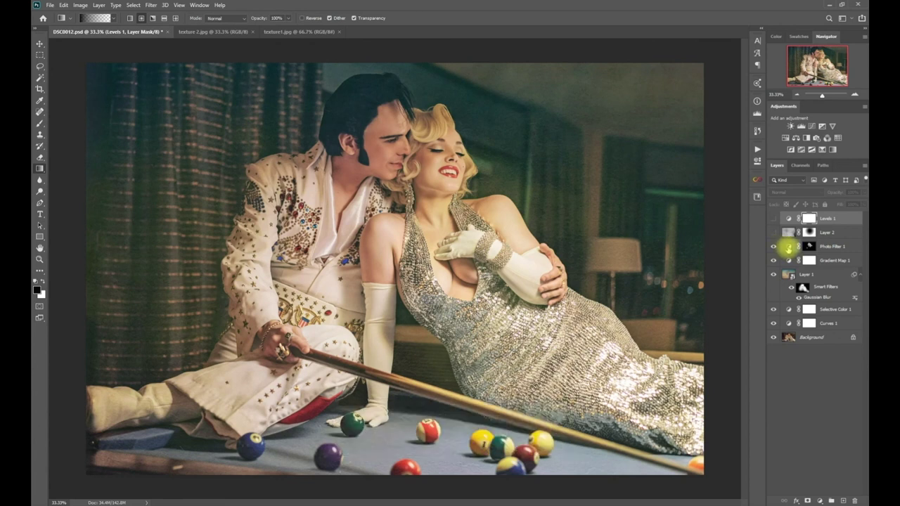
left_click(786, 246)
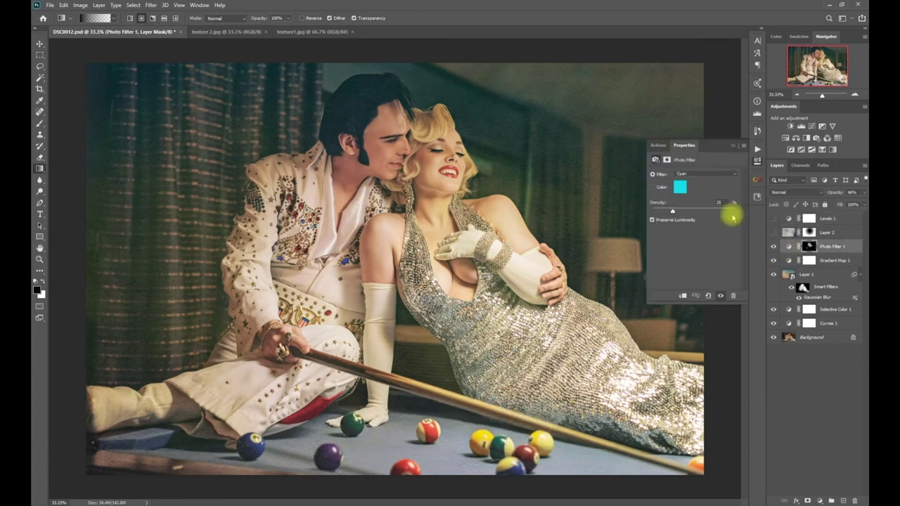
left_click(732, 145)
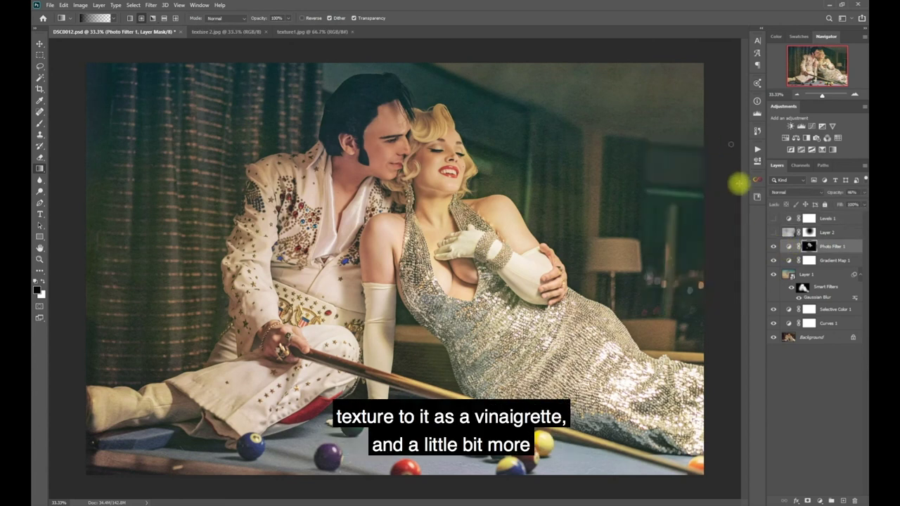
left_click(772, 232)
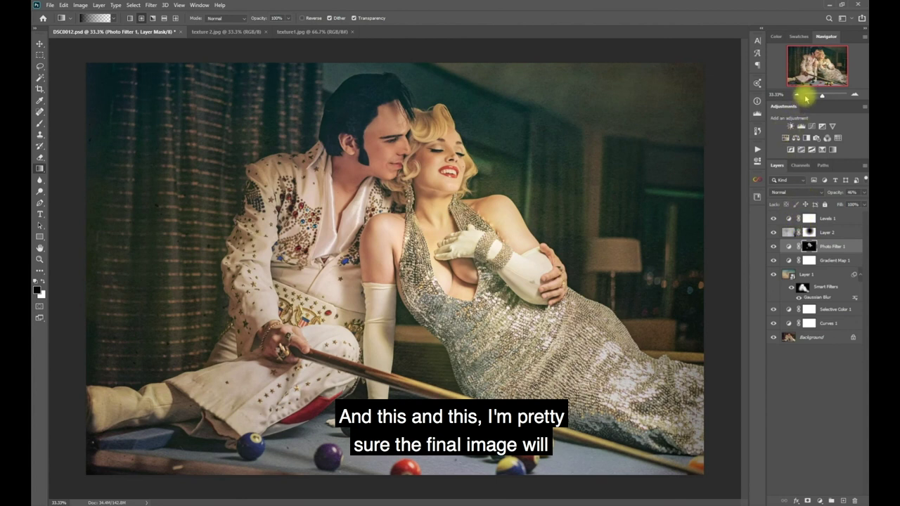
Step: Compare the original Background photo with the finished edit by repeatedly hiding and restoring all other layers
key("alt")
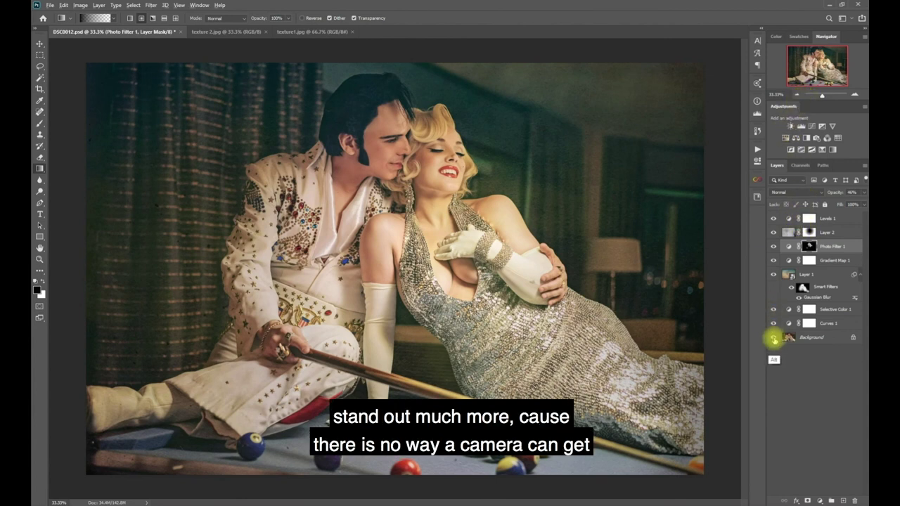
left_click(773, 339, "alt")
left_click(773, 339, "alt")
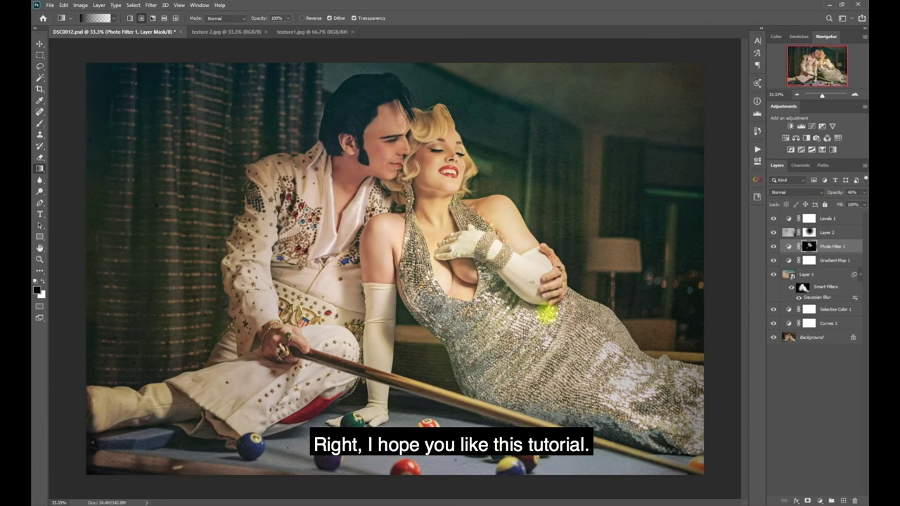
key("alt")
left_click(773, 340, "alt")
left_click(773, 340, "alt")
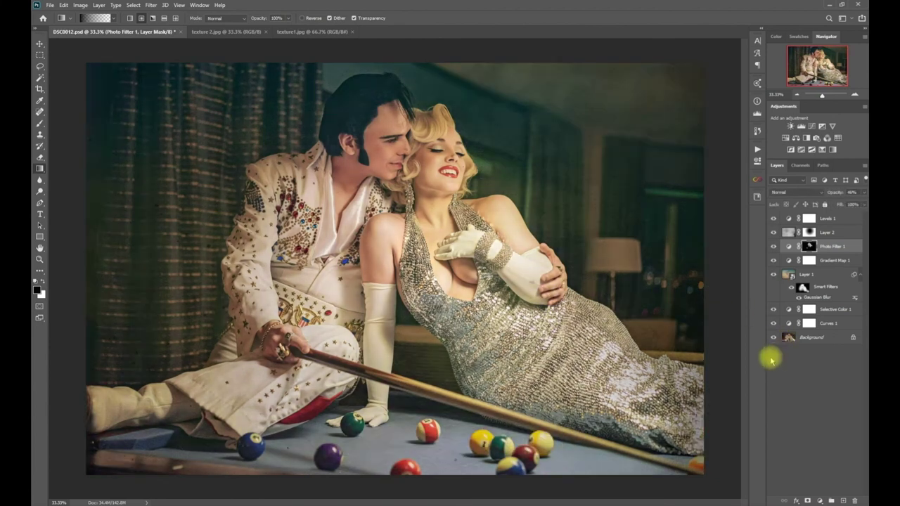